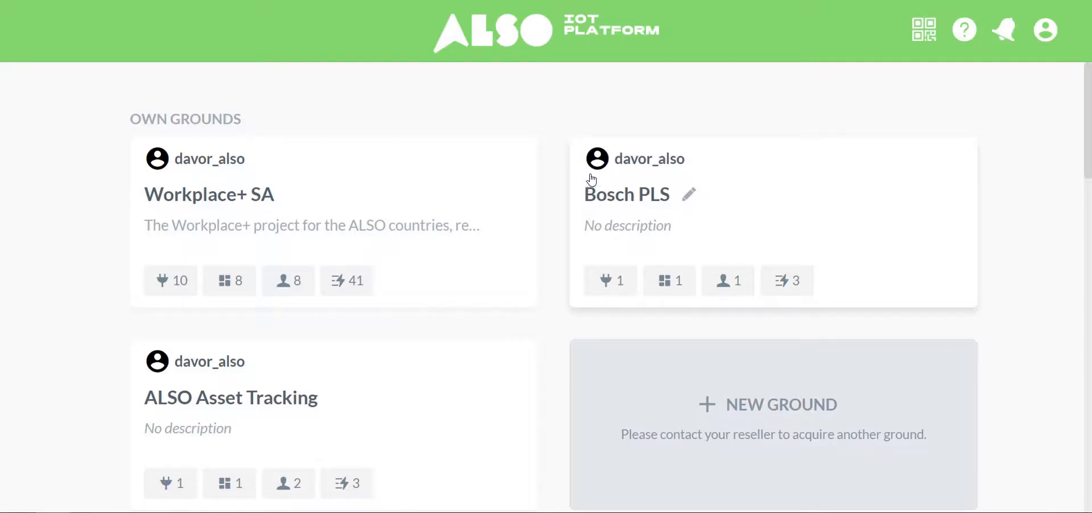
Open the Workplace+ SA ground and go to its Desk Device.
click(393, 199)
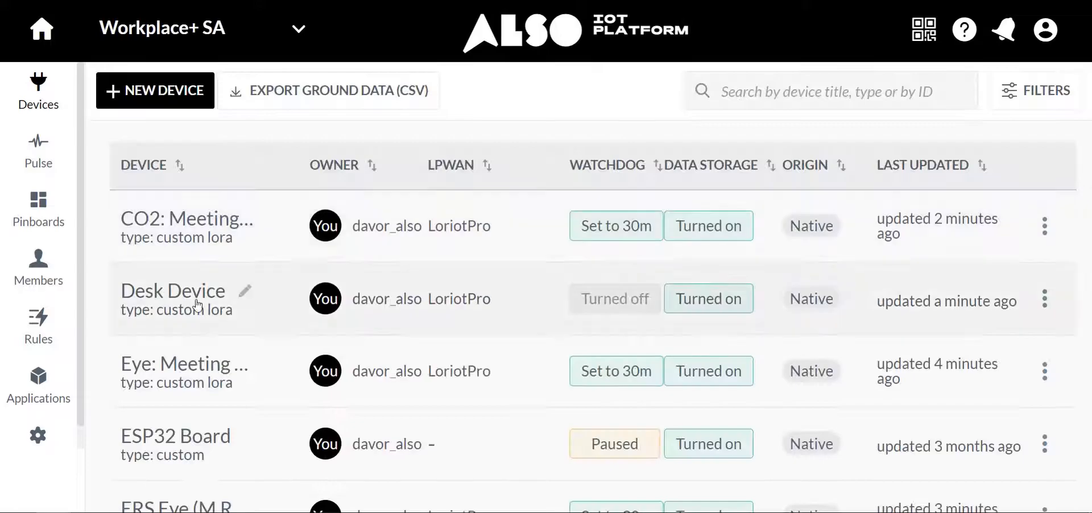
scroll(131, 292, down, 4)
scroll(137, 295, down, 4)
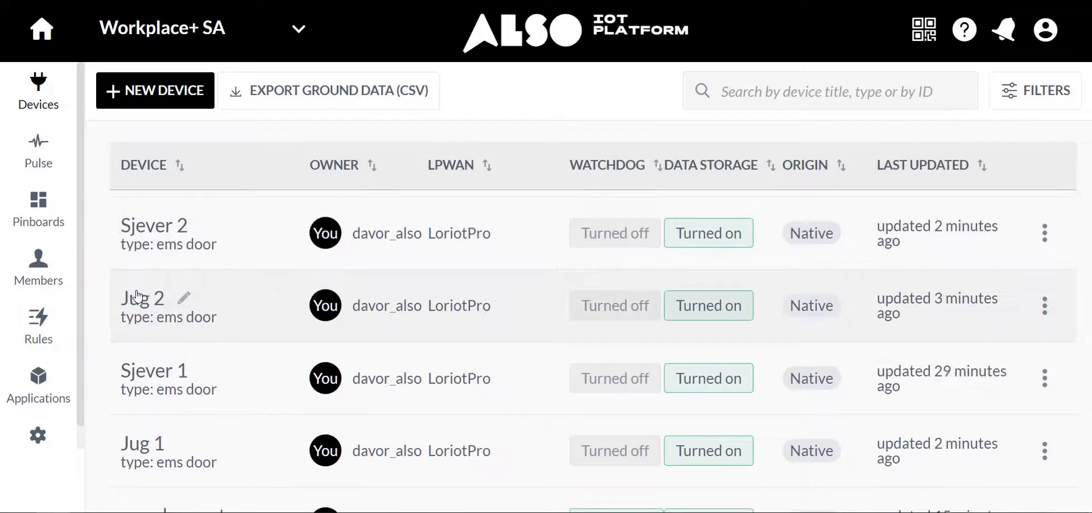
scroll(136, 295, up, 8)
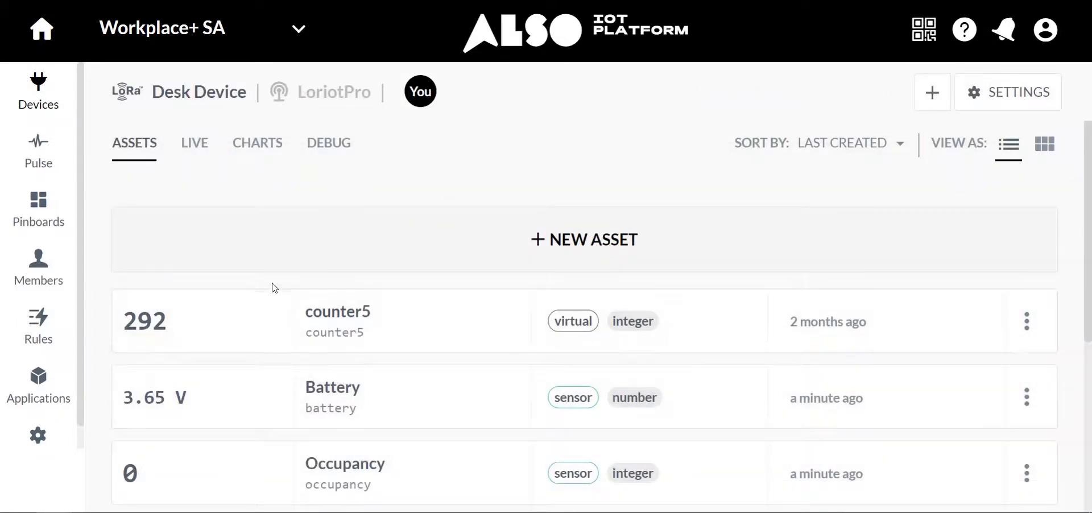
Review the Desk Device's list of assets and their latest readings.
key(ctrl+minus)
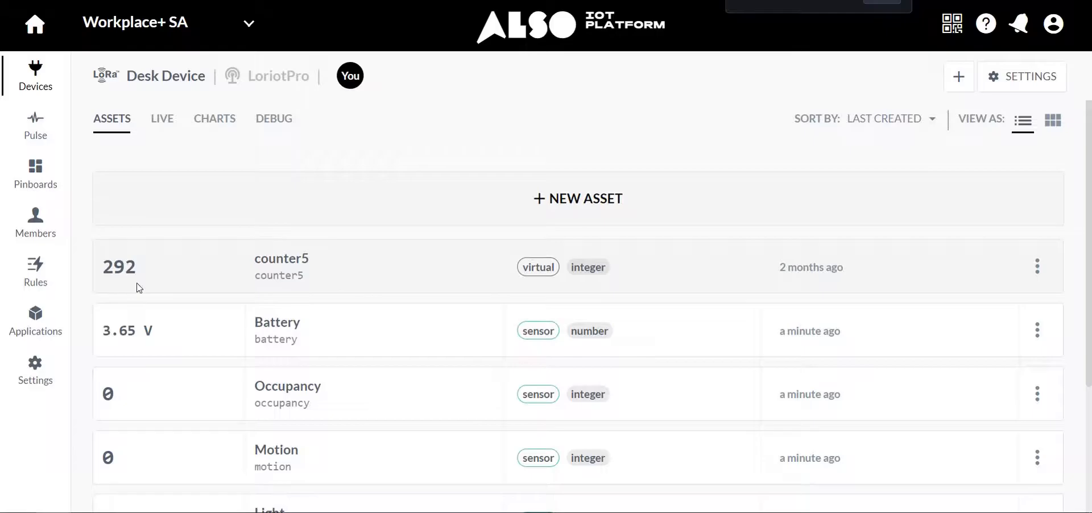
scroll(141, 287, down, 3)
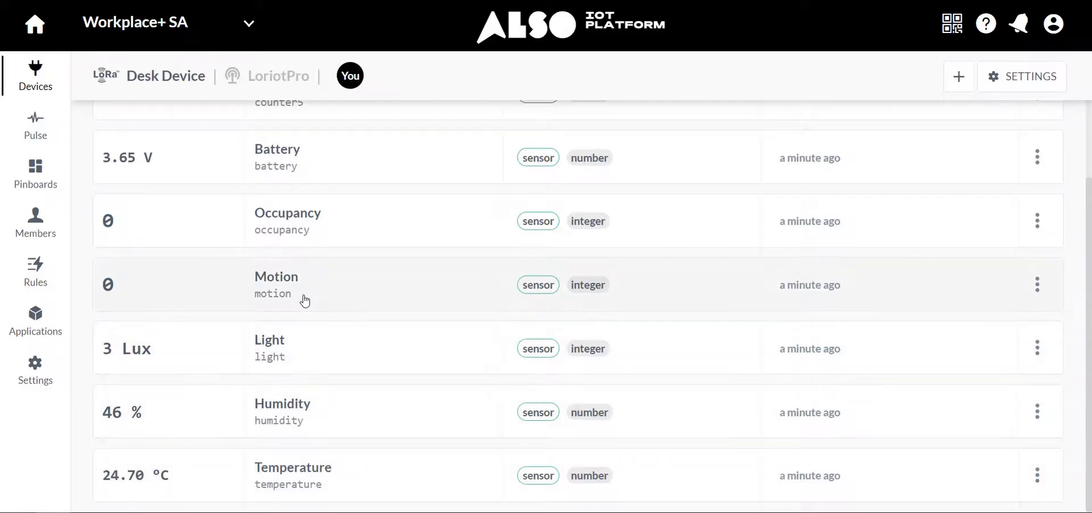
scroll(309, 224, up, 3)
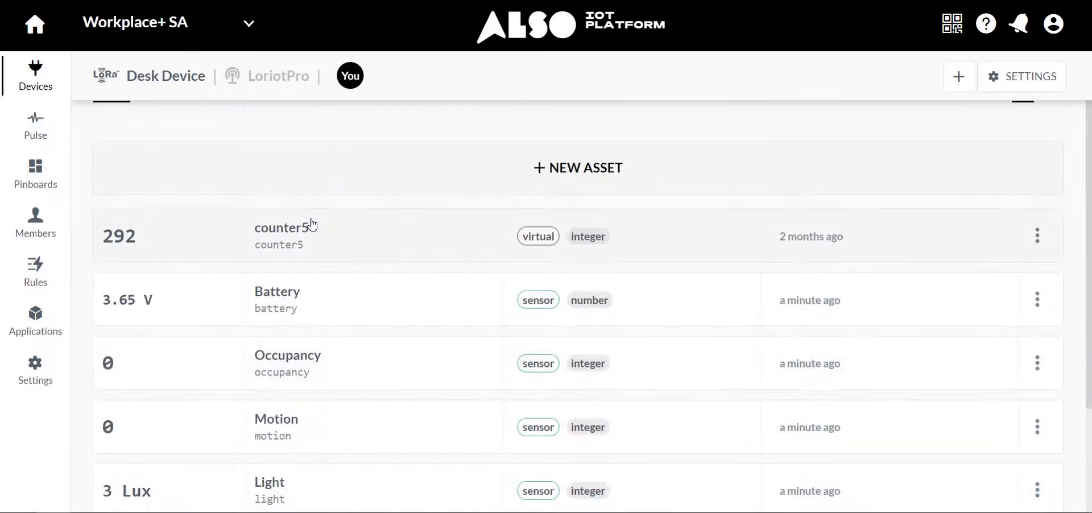
scroll(352, 314, down, 3)
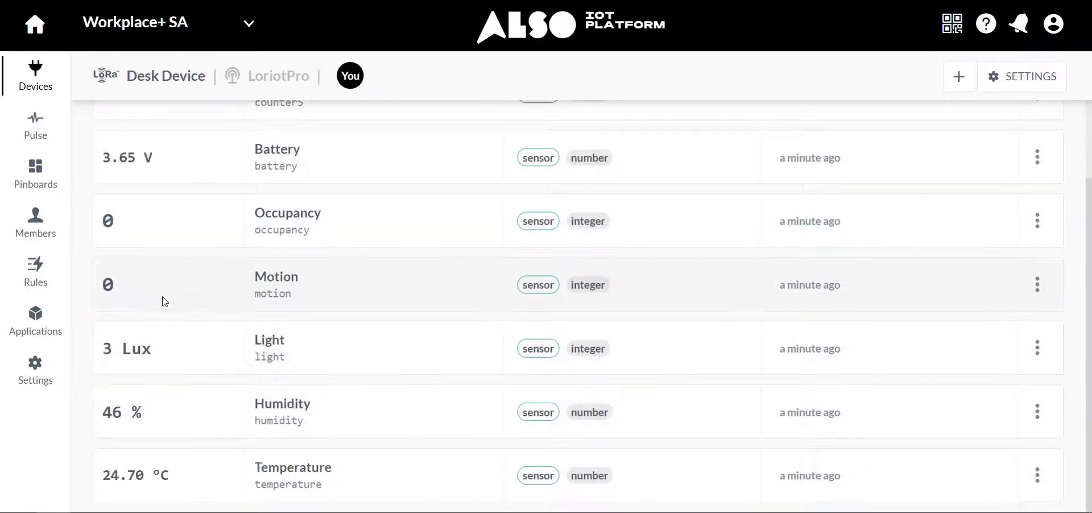
click(33, 284)
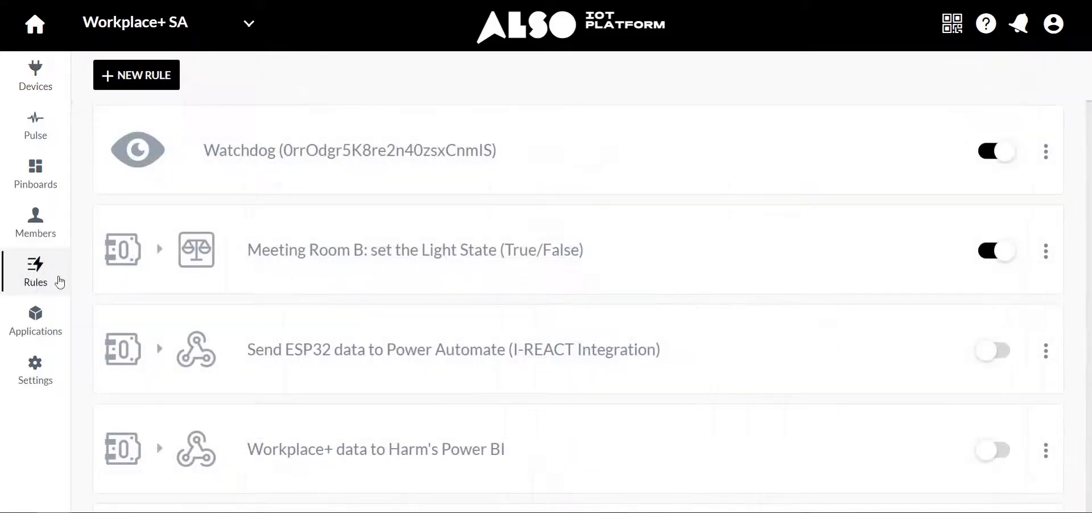
click(131, 82)
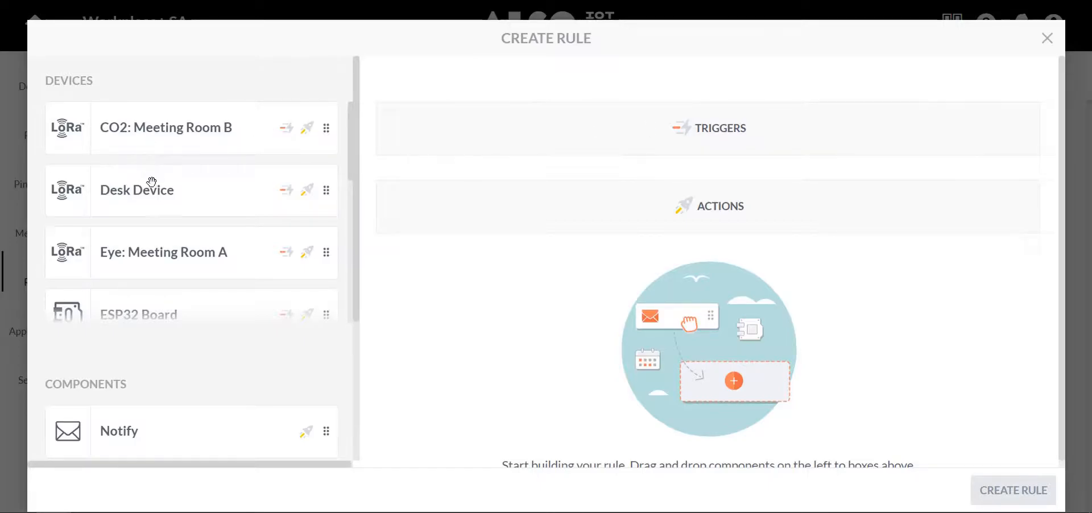
click(1045, 38)
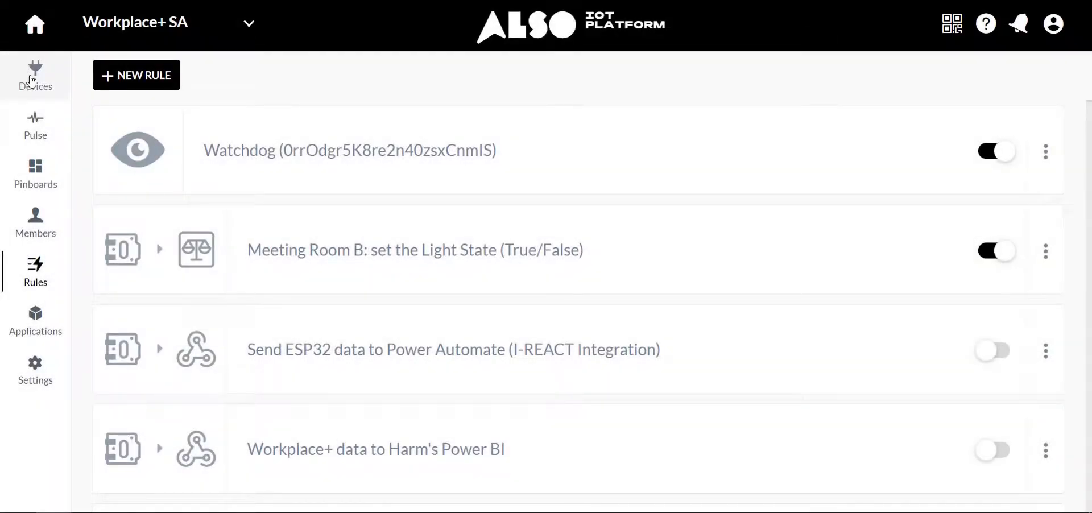
Start a new rule based on the Desk Device's assets from that device's page.
click(41, 77)
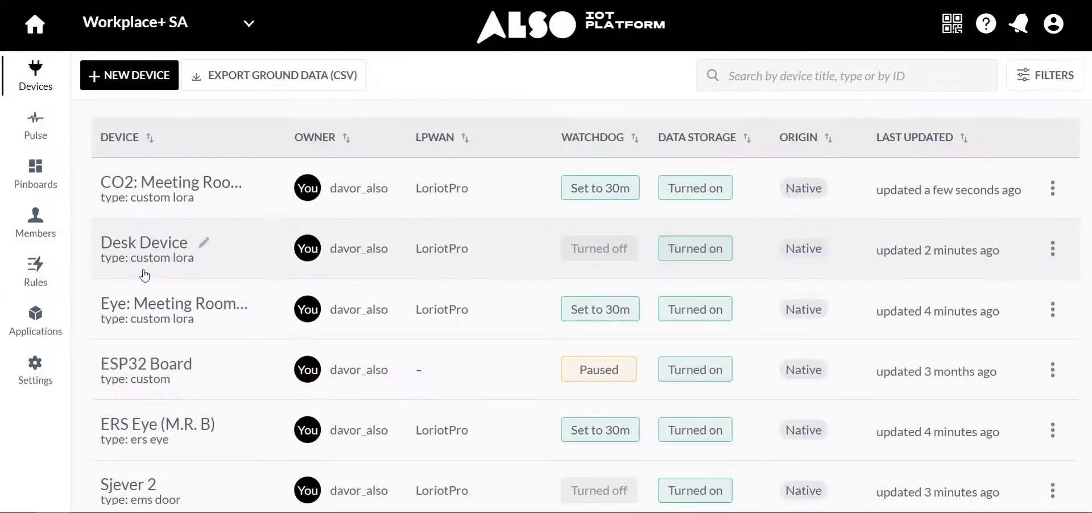
click(144, 259)
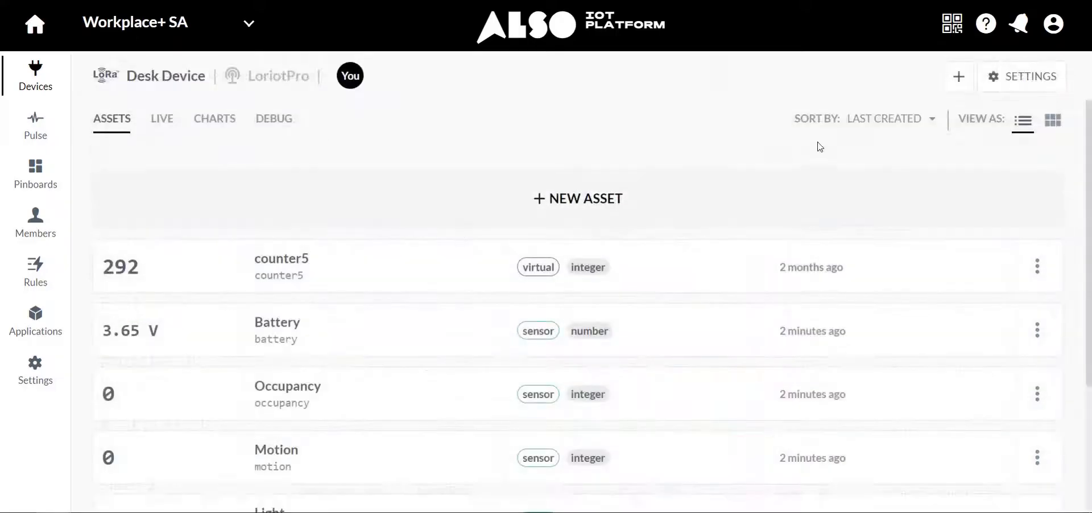
click(959, 78)
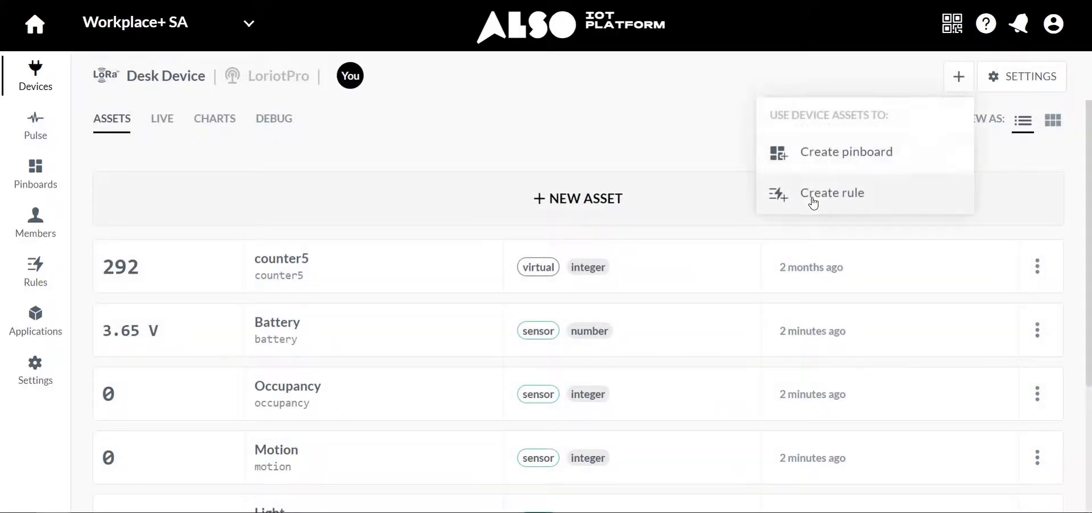
click(813, 200)
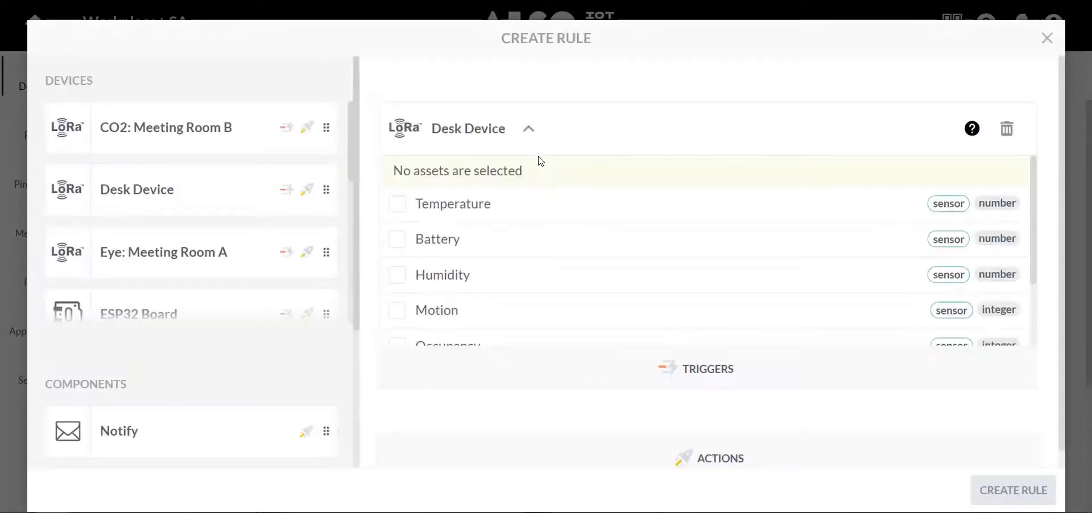
Select Temperature, Battery, Humidity, Motion, Occupancy and Light as the Desk Device's trigger assets and collapse the asset list.
click(443, 208)
click(441, 250)
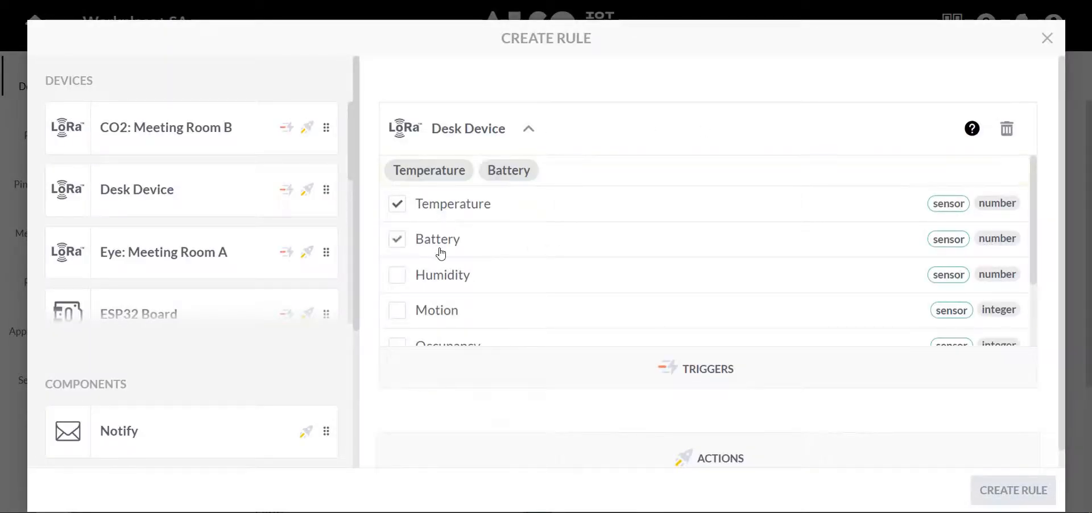
click(443, 277)
click(444, 311)
scroll(500, 301, down, 2)
click(450, 276)
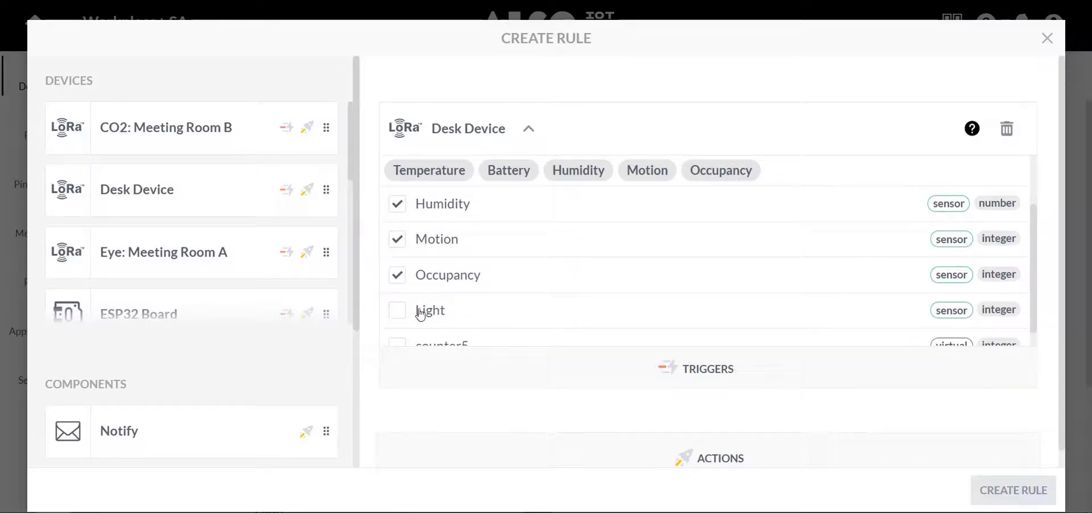
scroll(420, 312, down, 1)
click(424, 295)
scroll(502, 300, down, 1)
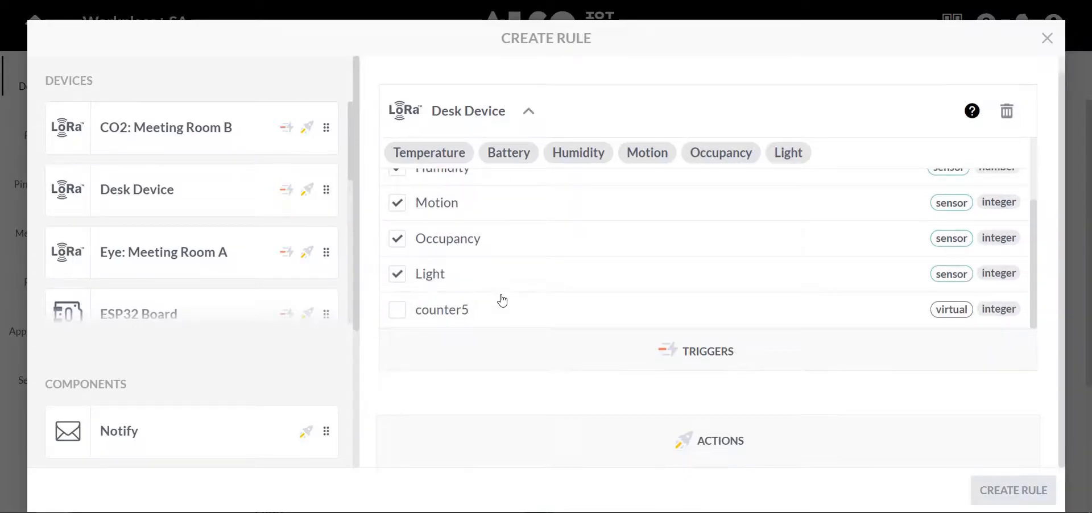
click(529, 113)
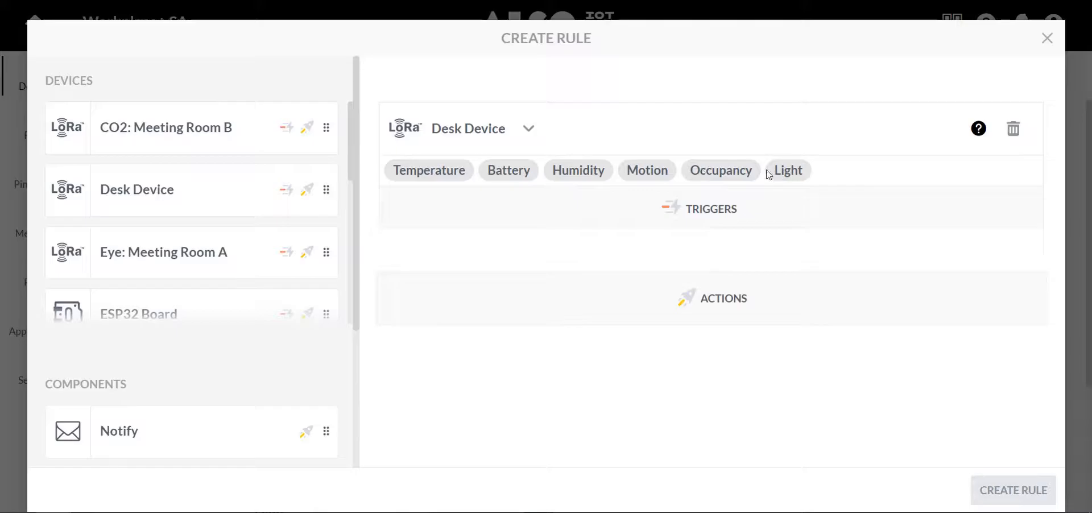
Add the Webhook component to the rule as its action.
scroll(136, 352, down, 3)
drag(153, 414, 583, 304)
scroll(540, 309, down, 1)
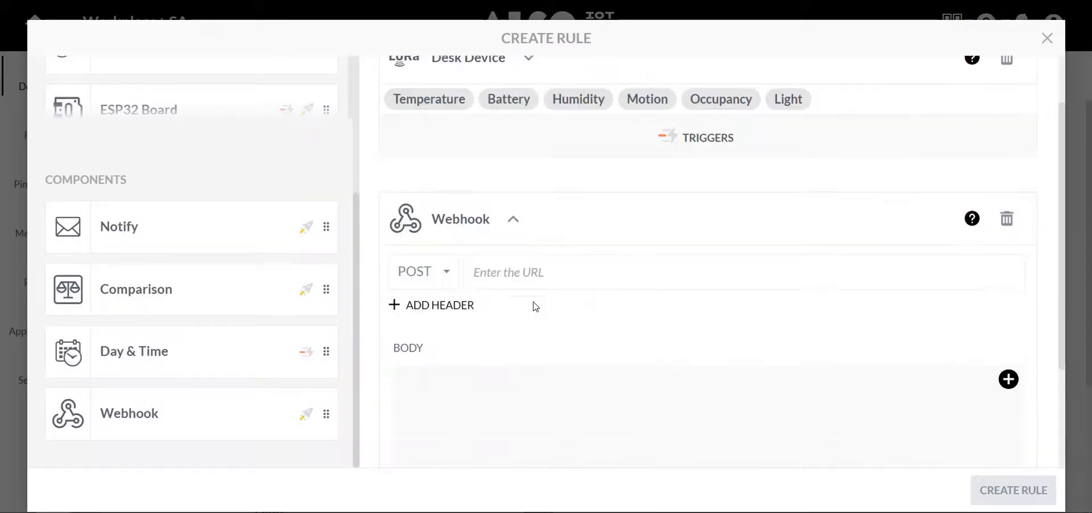
Add a header to the webhook with the key Content-Type and the value application/json.
click(441, 303)
scroll(482, 333, down, 2)
click(484, 126)
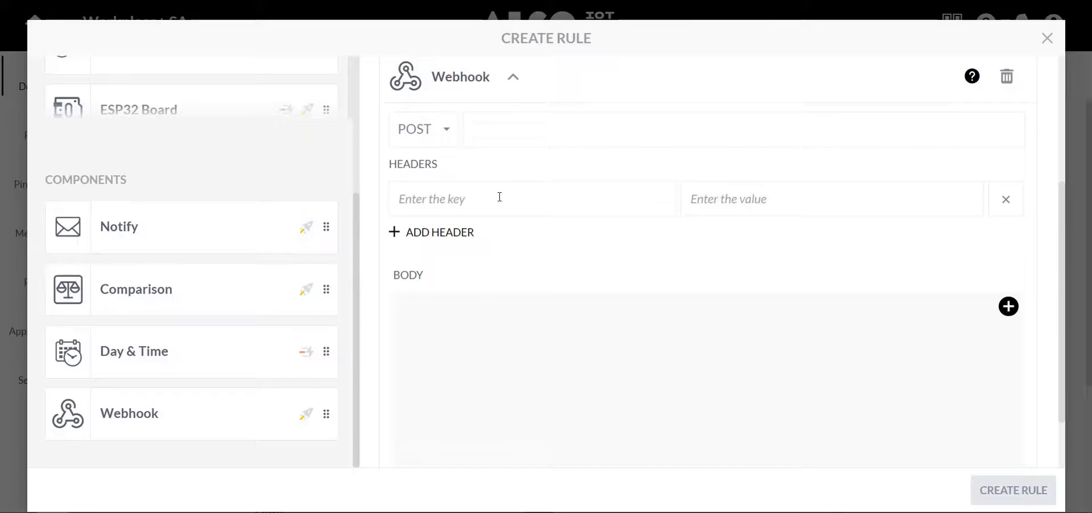
click(463, 196)
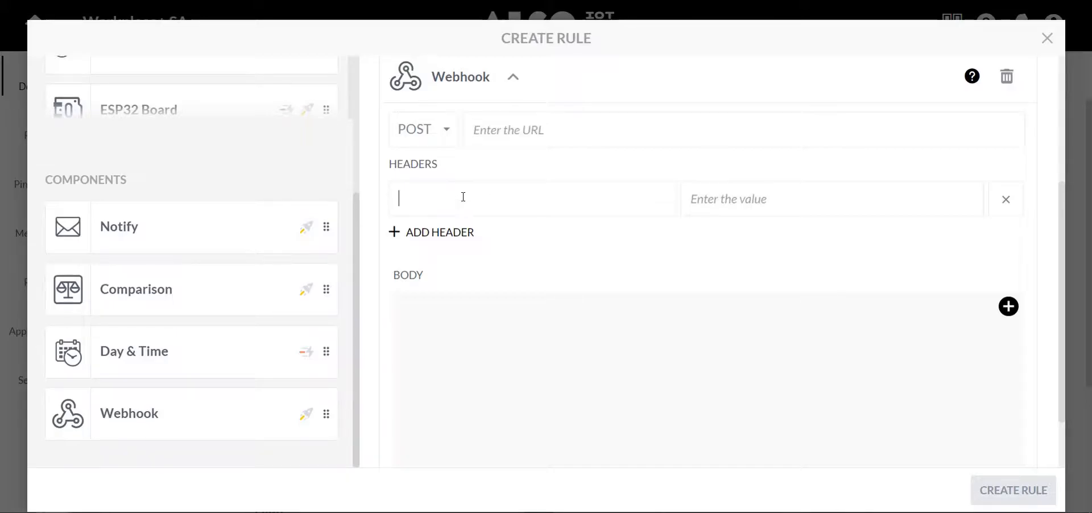
text(Content-Type)
key(Tab)
text(applicaion)
key(BackSpace)
key(BackSpace)
key(BackSpace)
key(BackSpace)
text(tion)
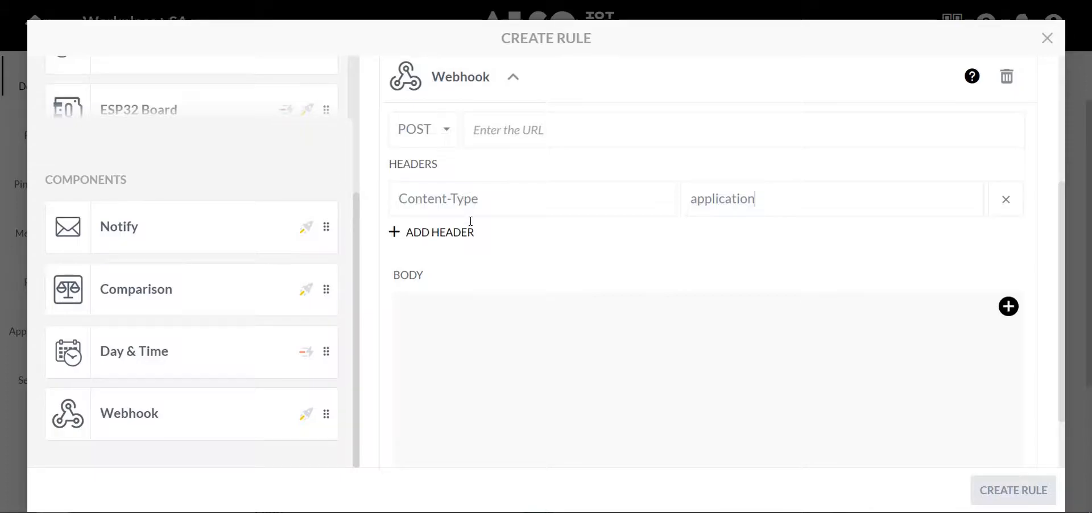
text(/json)
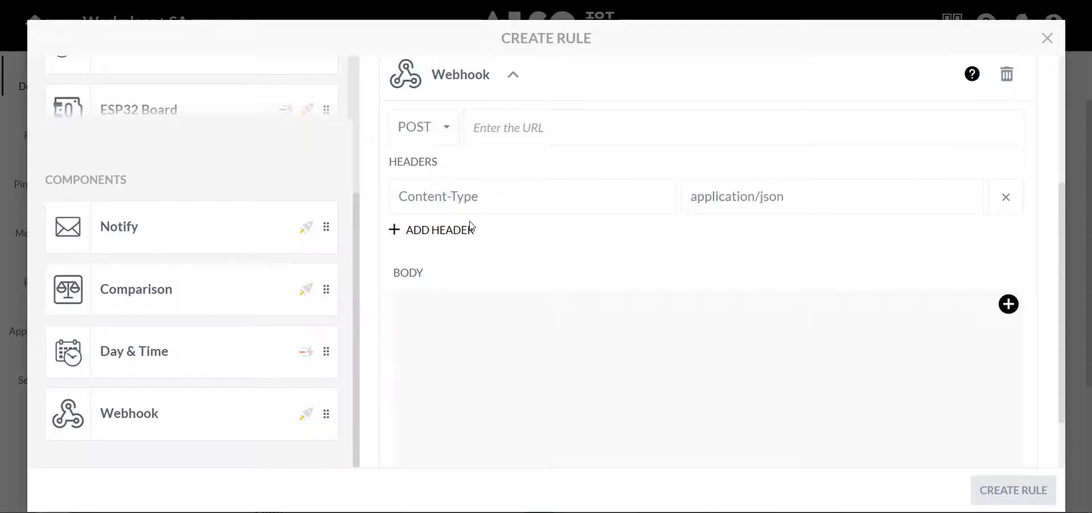
text({)
Begin the webhook's JSON body with a "Temperature" key mapped to the Desk Device's Temperature asset.
key(Return)
text(")
scroll(489, 205, up, 4)
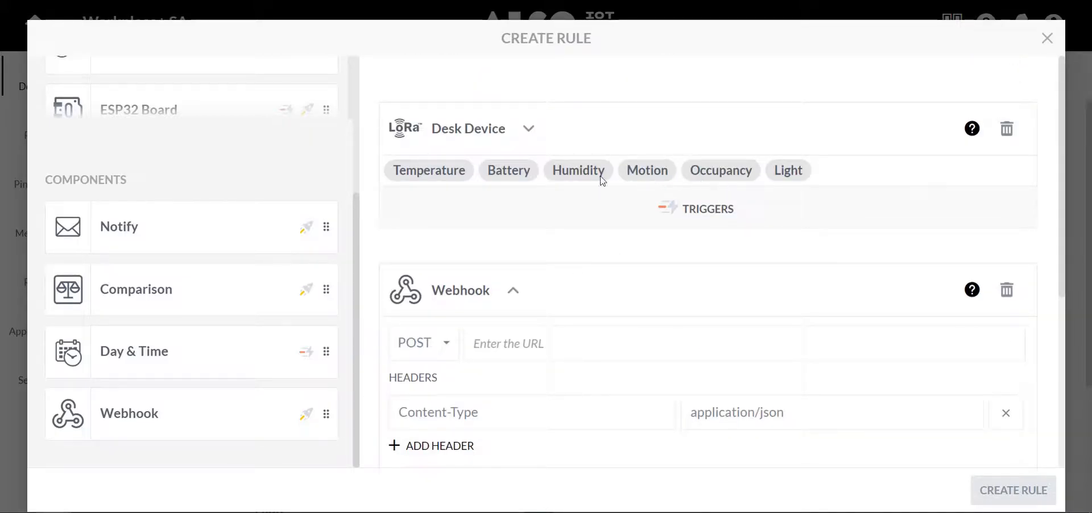
scroll(572, 183, down, 5)
text(Temperature)
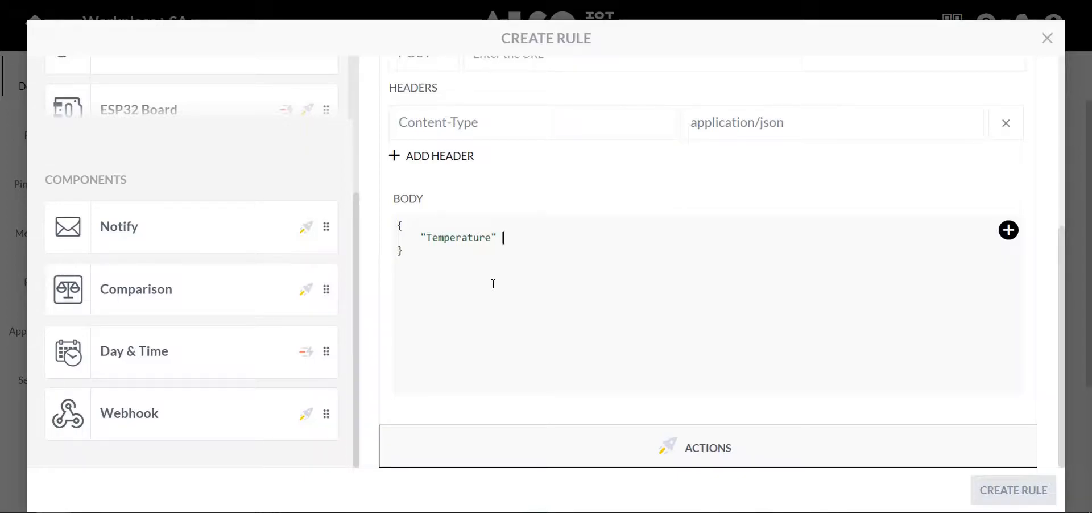
text(:)
click(1008, 230)
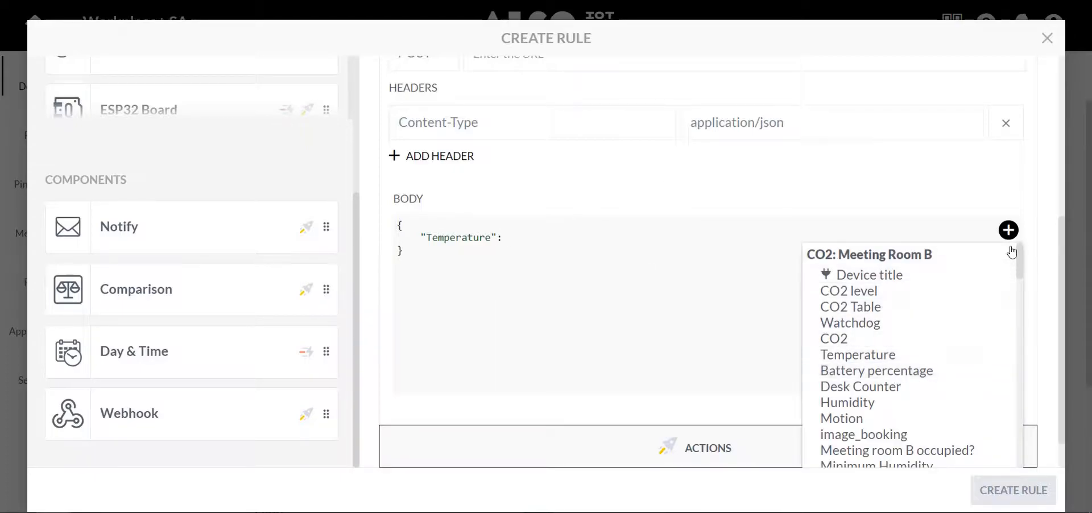
scroll(890, 341, down, 6)
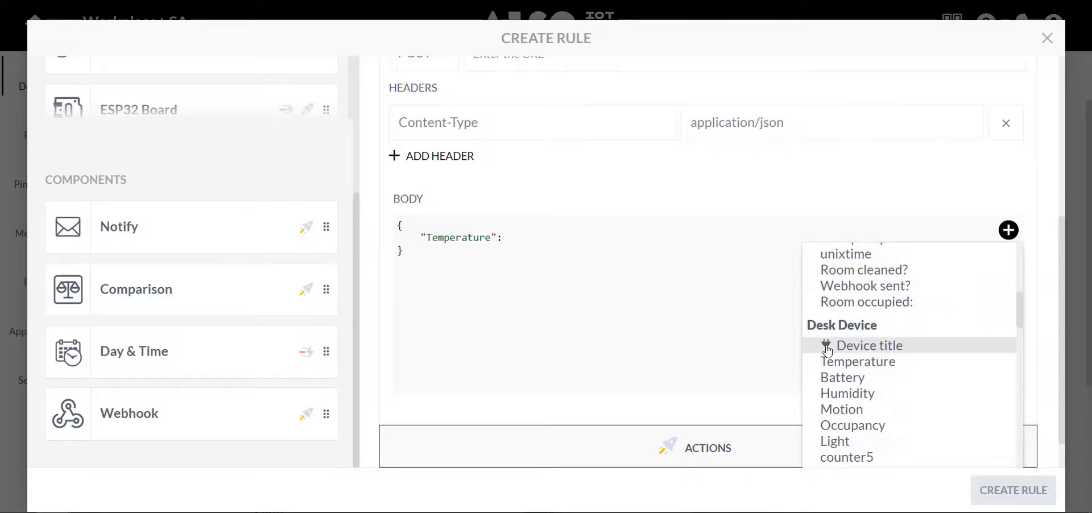
scroll(842, 319, down, 3)
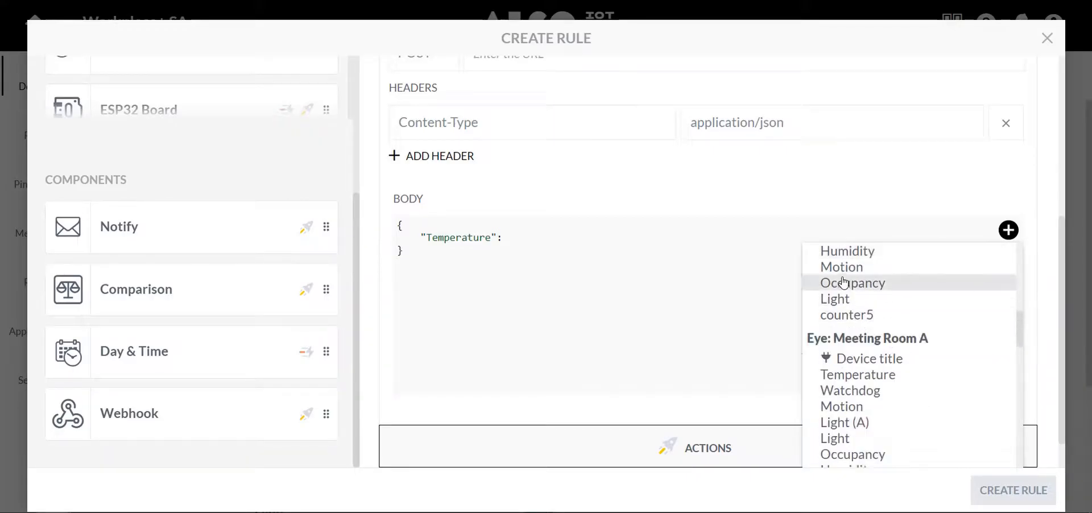
scroll(842, 282, up, 1)
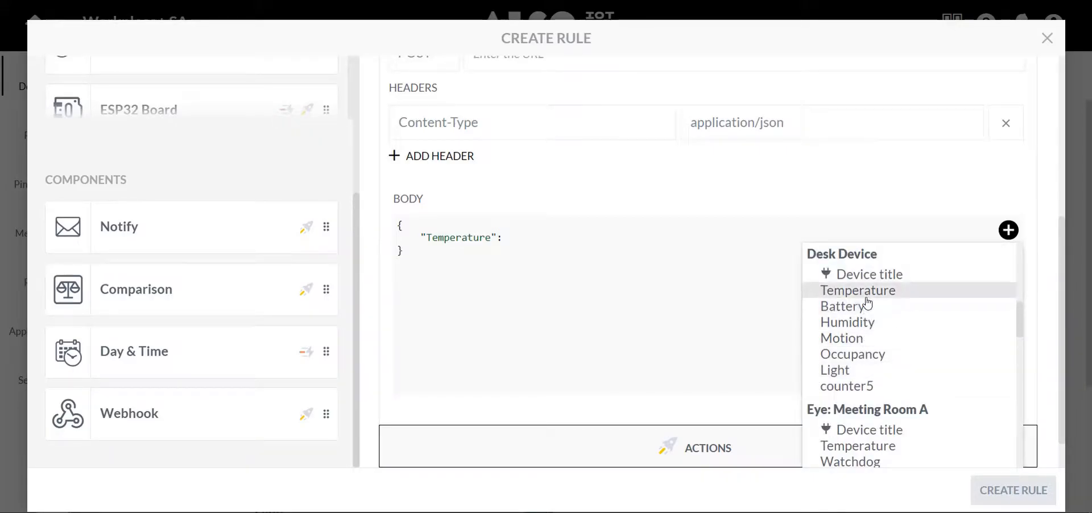
click(865, 296)
Add a "Humidity" key to the webhook's JSON body, mapped to the Desk Device's Humidity asset.
text(,)
key(Return)
text(")
text(humidit)
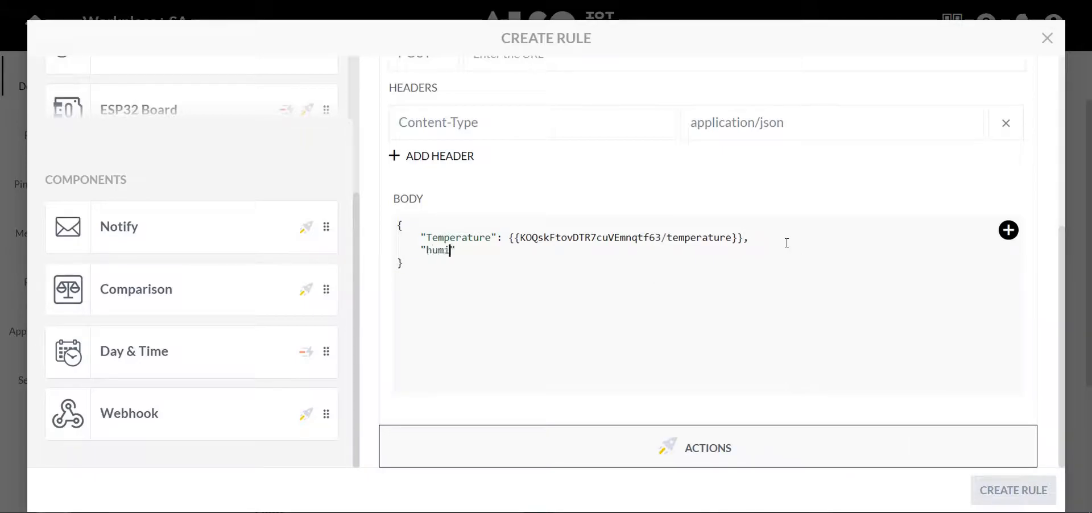
text(y)
text(H)
key(Delete)
text(:)
click(1007, 230)
scroll(915, 324, down, 5)
click(861, 393)
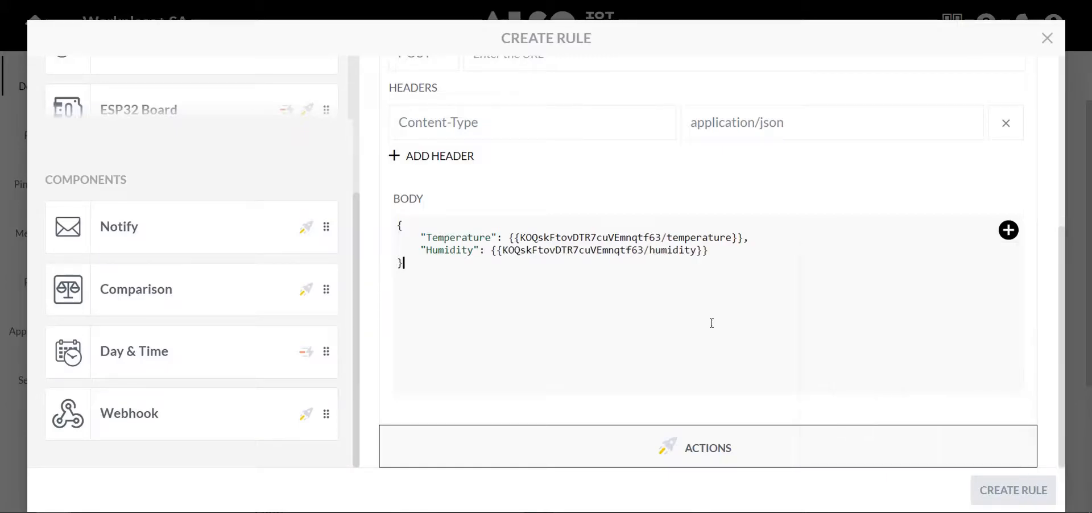
Add an "Occupancy" key to the webhook's JSON body, mapped to the Desk Device's Occupancy asset.
text(,)
key(Return)
text("Occupancy":)
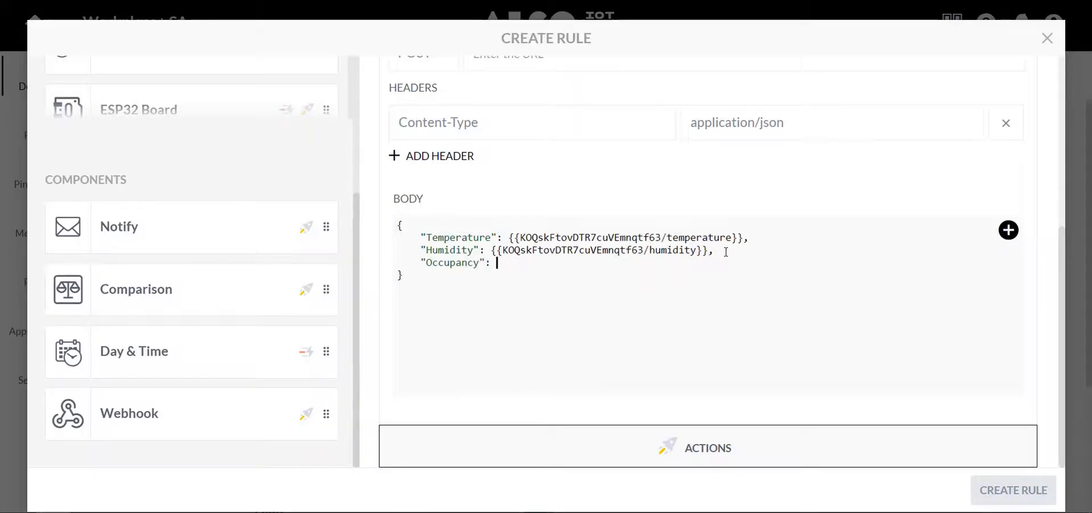
click(1008, 230)
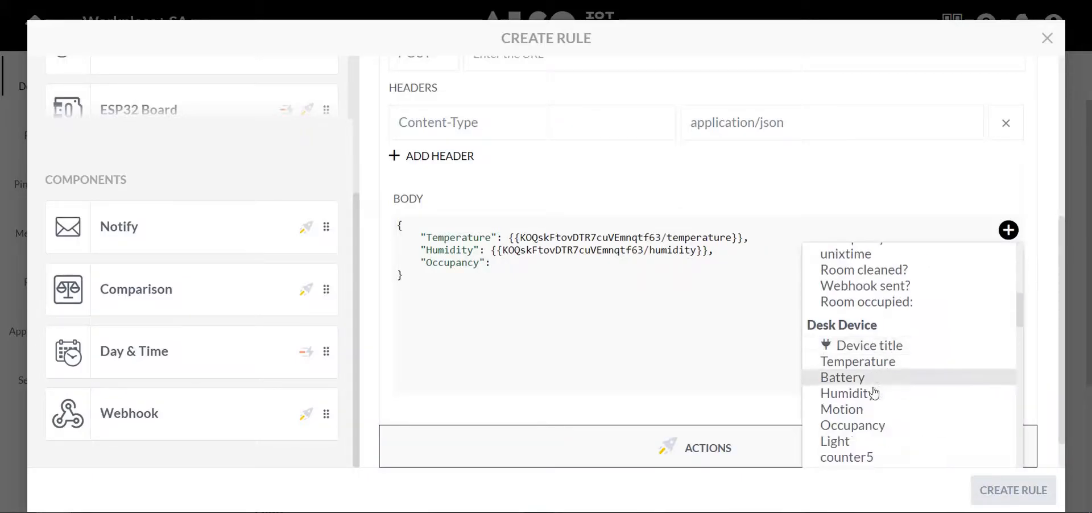
click(866, 427)
Add a "Motion" key to the webhook's JSON body, mapped to the Desk Device's Motion asset.
click(745, 262)
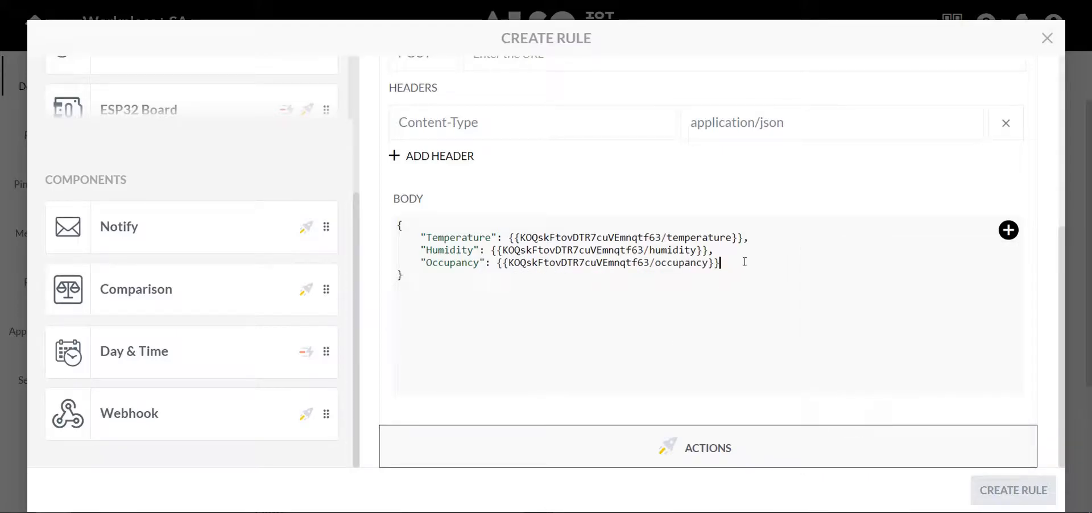
key(Return)
text("Motion":)
click(1008, 230)
scroll(941, 318, down, 4)
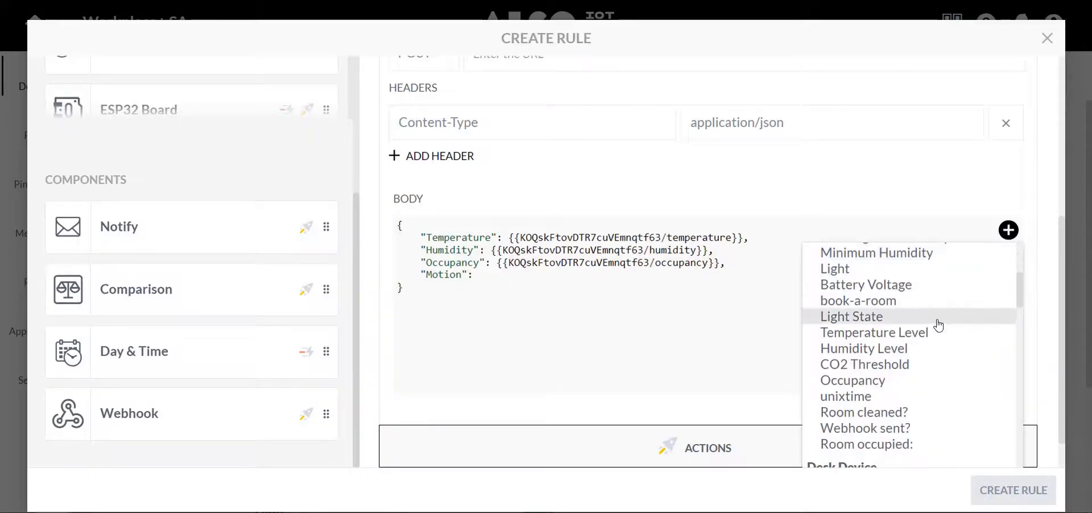
scroll(886, 321, down, 4)
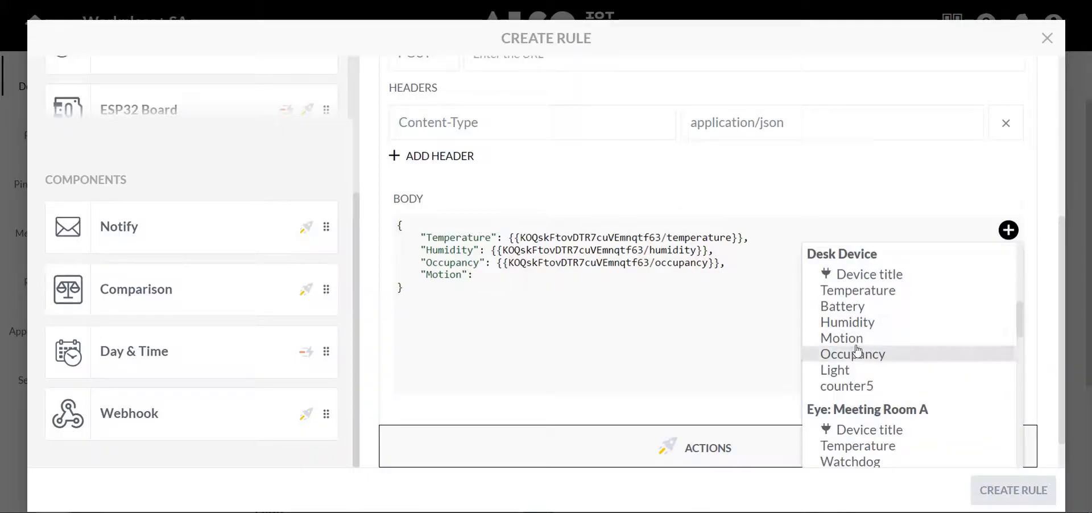
click(842, 338)
Add a "Light" key to the webhook's JSON body, mapped to the Desk Device's Light asset.
text(,)
key(Return)
text("Light)
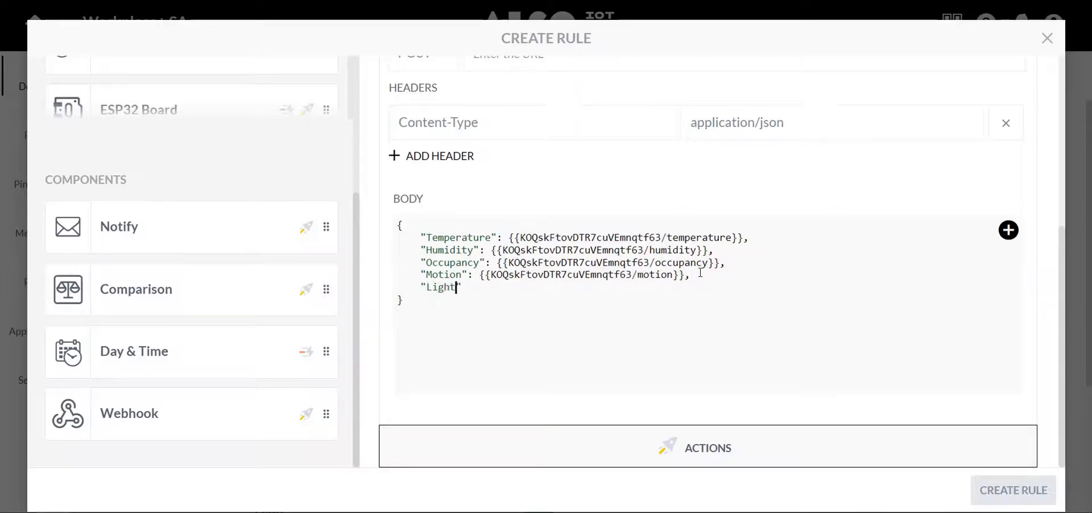
text(":)
click(1009, 230)
scroll(876, 319, down, 5)
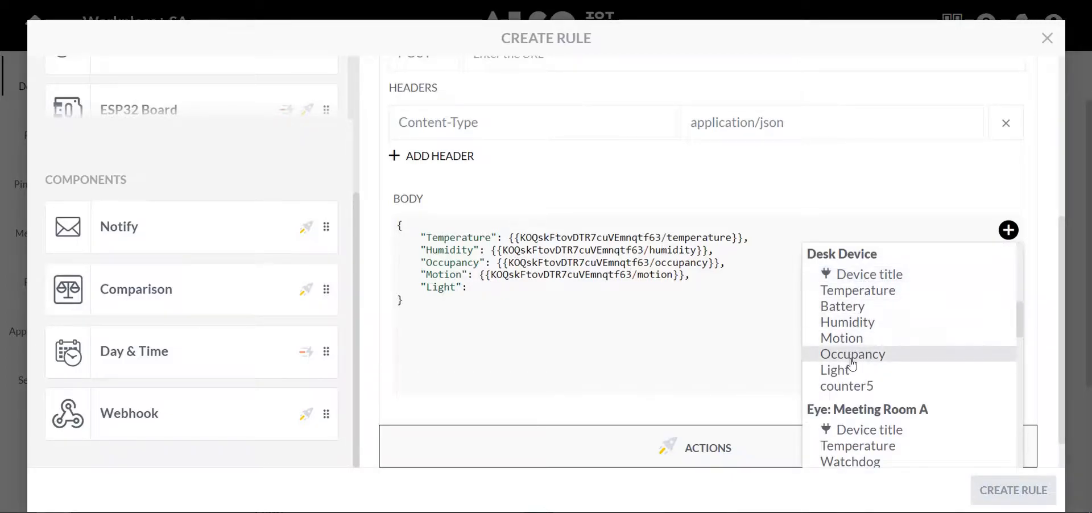
click(834, 370)
Add a "Battery" key mapped to the Desk Device's Battery asset as the body's last entry, and select the whole JSON body.
text(,)
key(Return)
text(")
text(Battery")
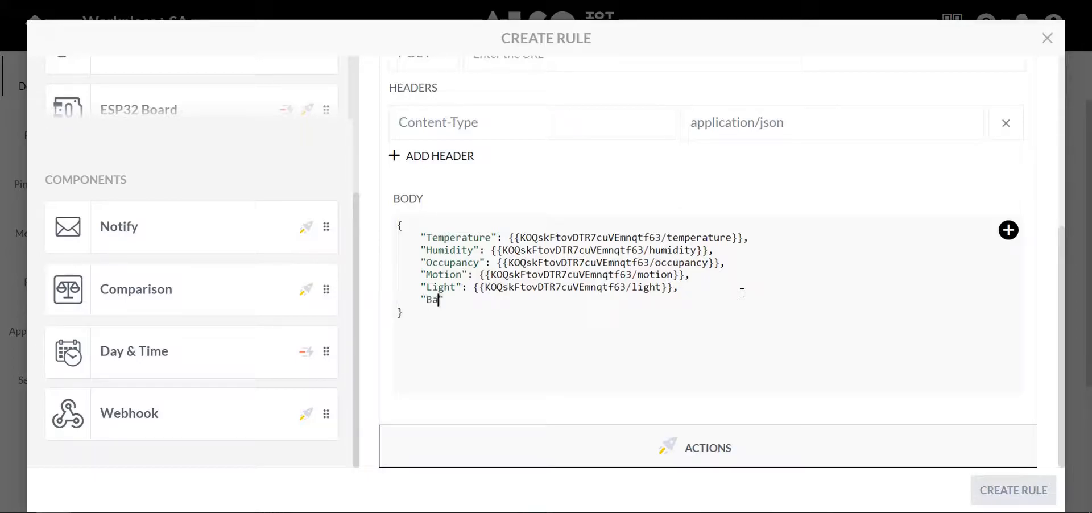
text(:)
click(684, 290)
click(709, 277)
click(757, 240)
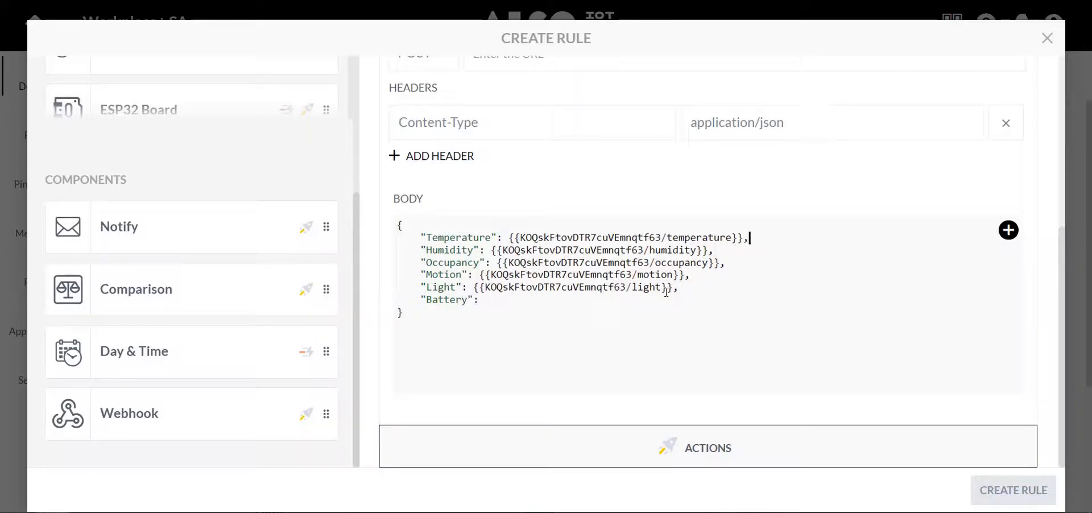
click(1009, 230)
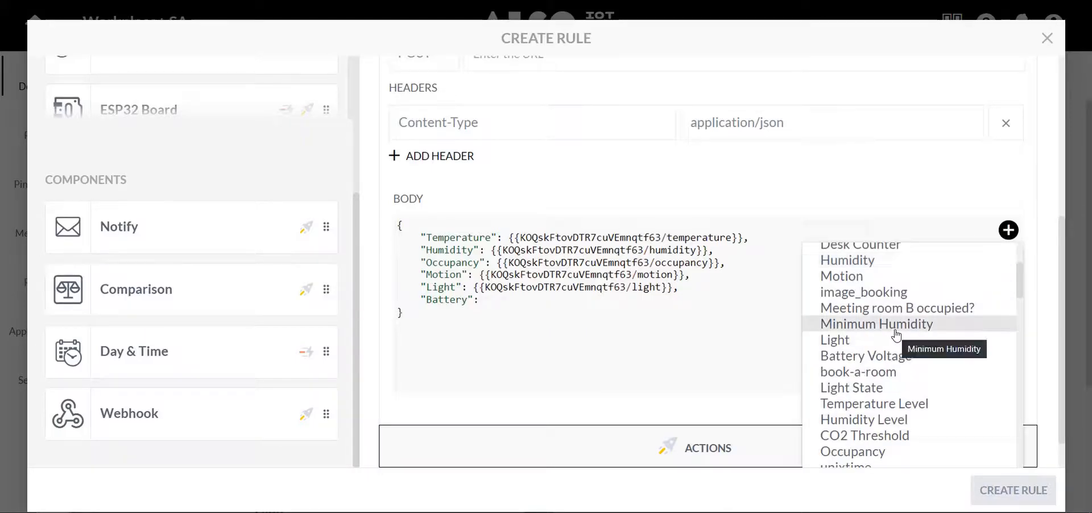
scroll(894, 348, down, 3)
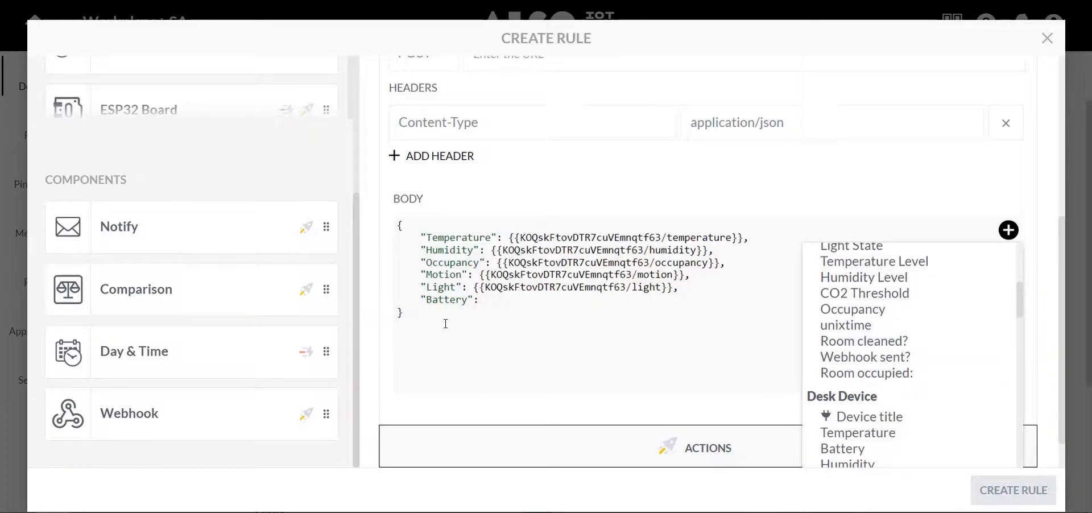
scroll(856, 372, down, 3)
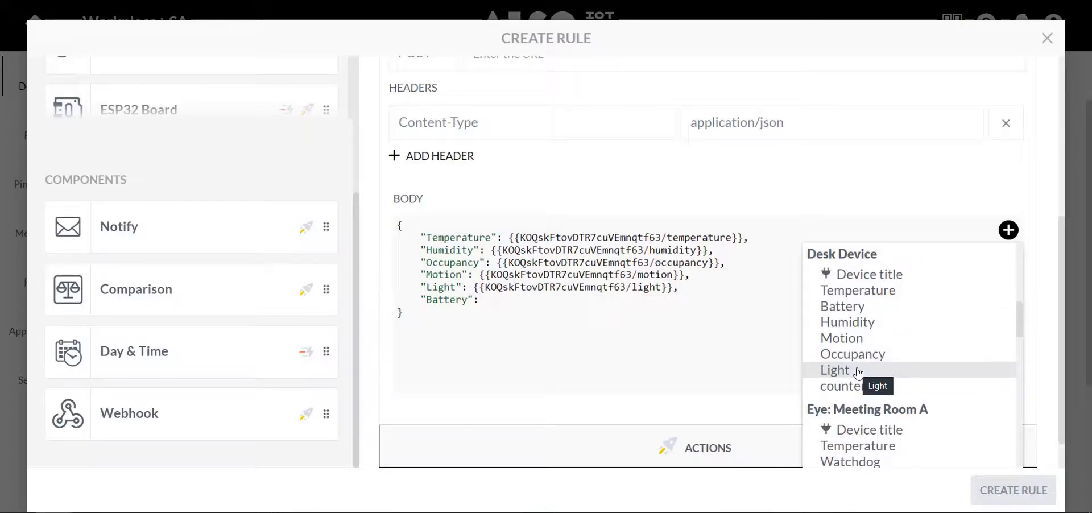
click(858, 316)
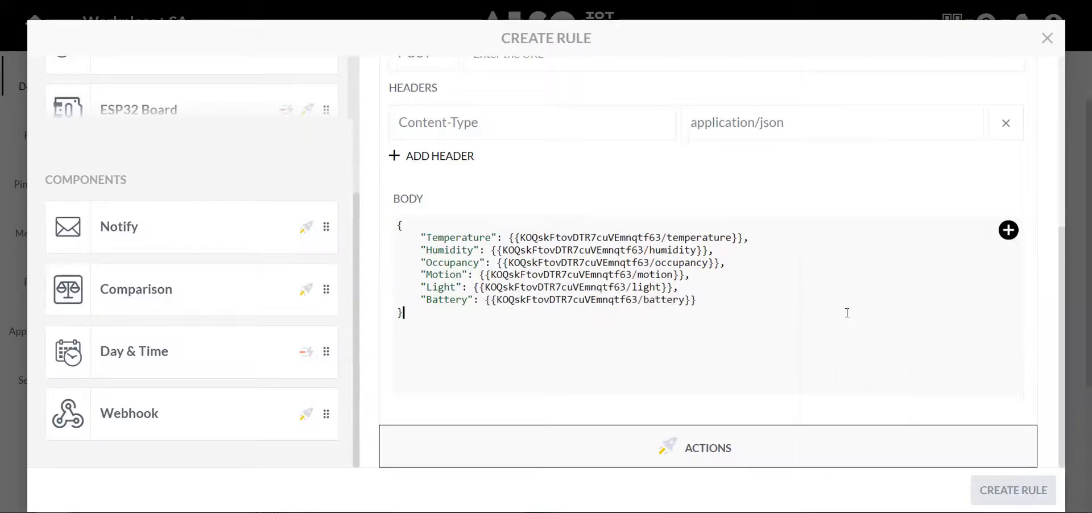
drag(404, 313, 395, 223)
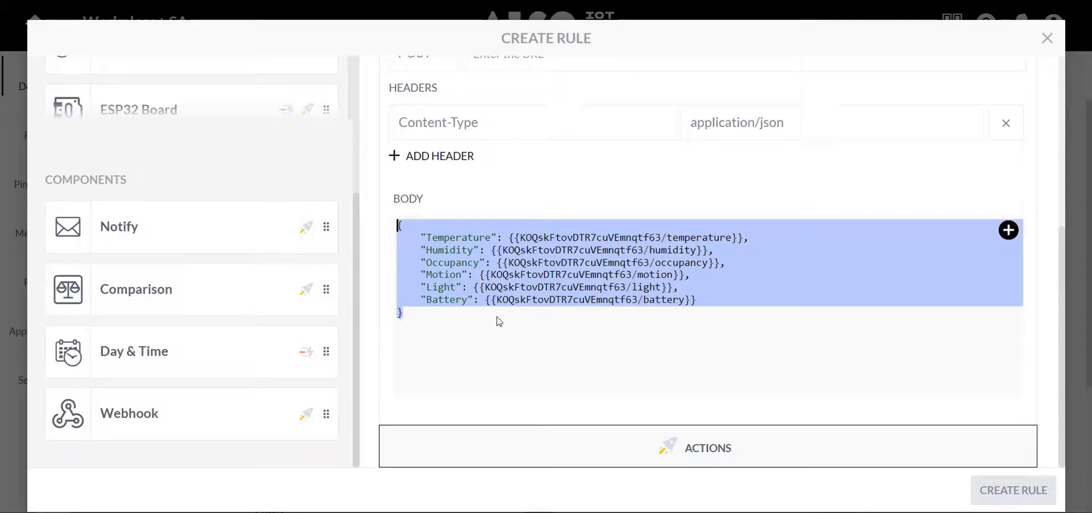
scroll(494, 332, up, 4)
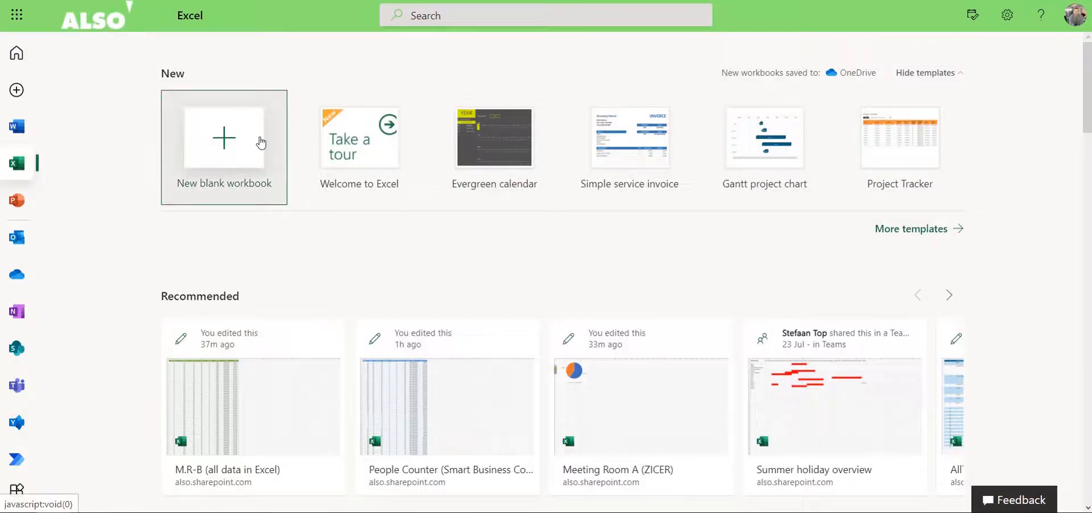
Switch to Excel, create a new blank workbook and name it "PA Excel (Desk Device)".
click(224, 142)
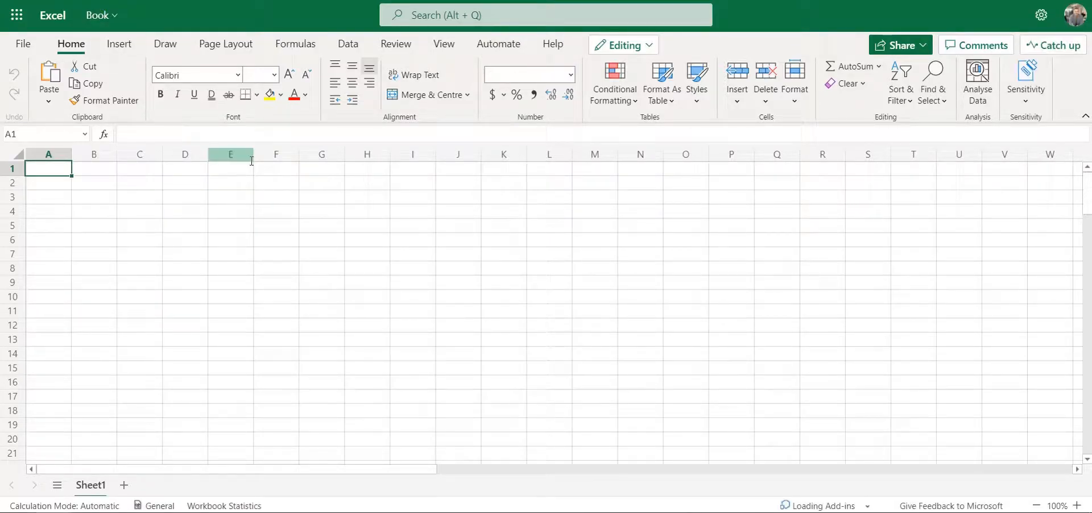
click(103, 17)
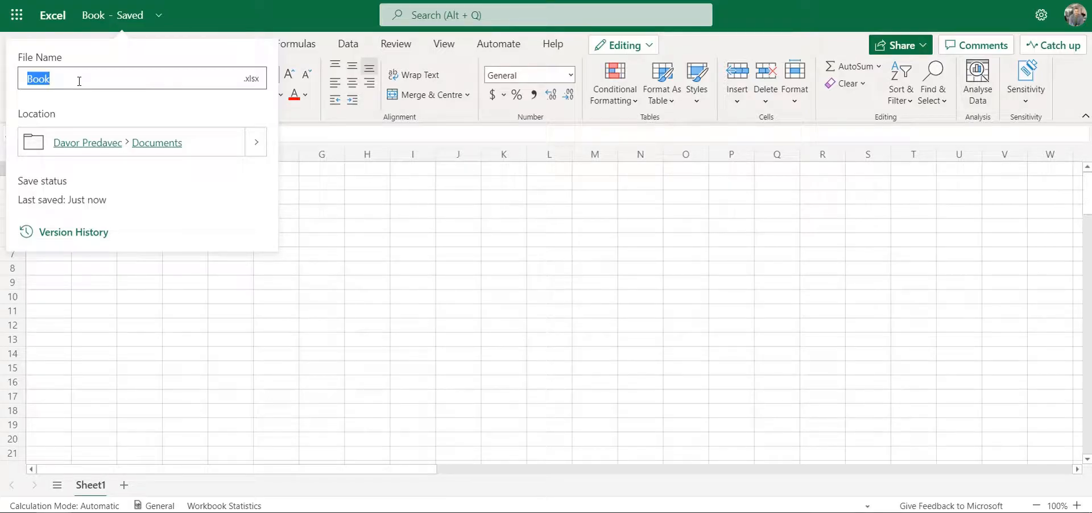
text(PA)
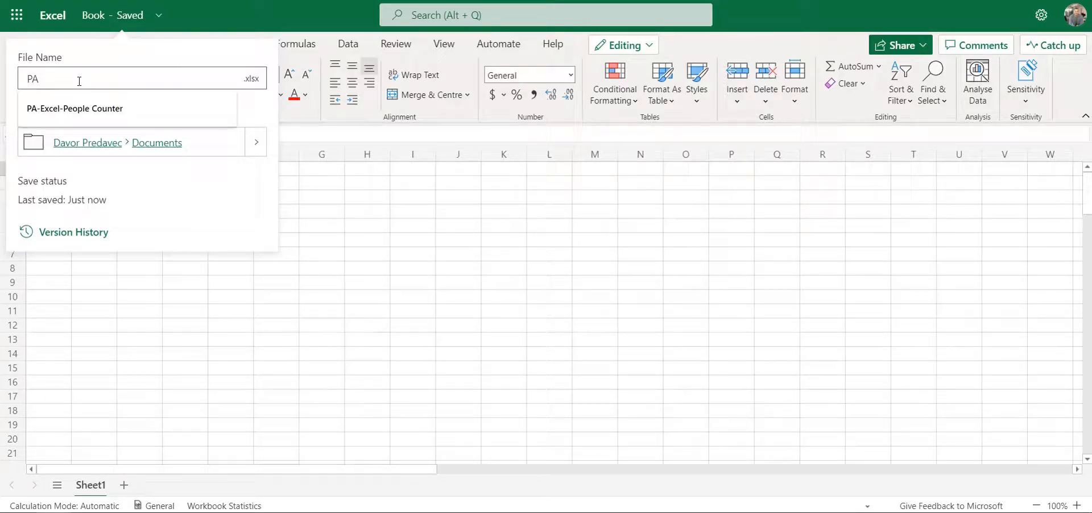
text( Excel ()
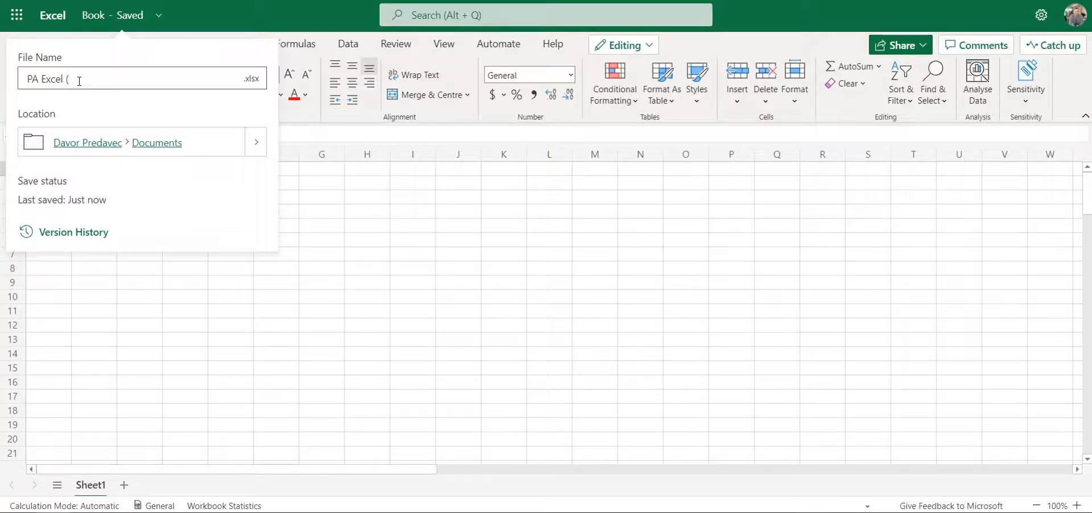
text(Desk Device)
key(Return)
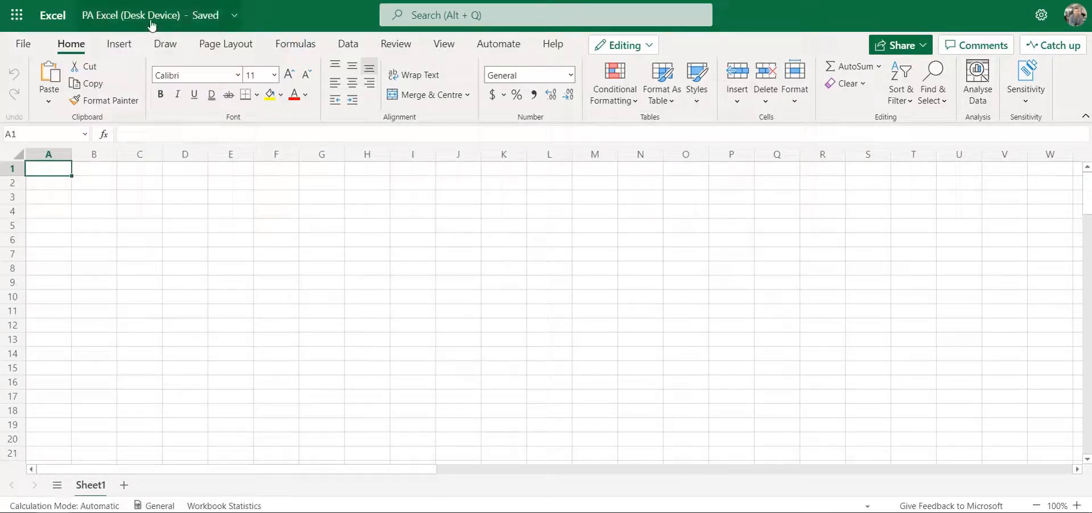
Move the workbook to the Power Automate folder in My files.
click(146, 15)
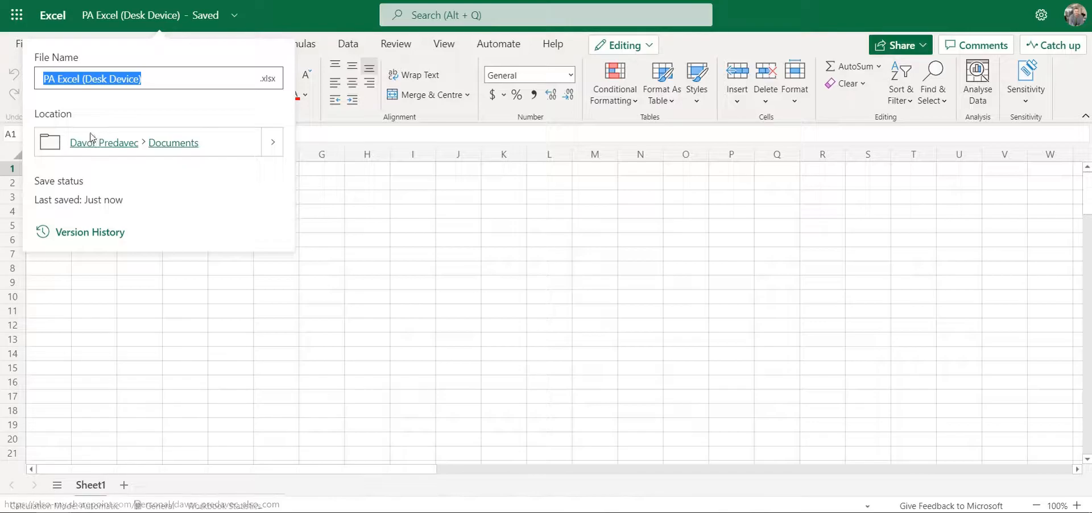
click(273, 146)
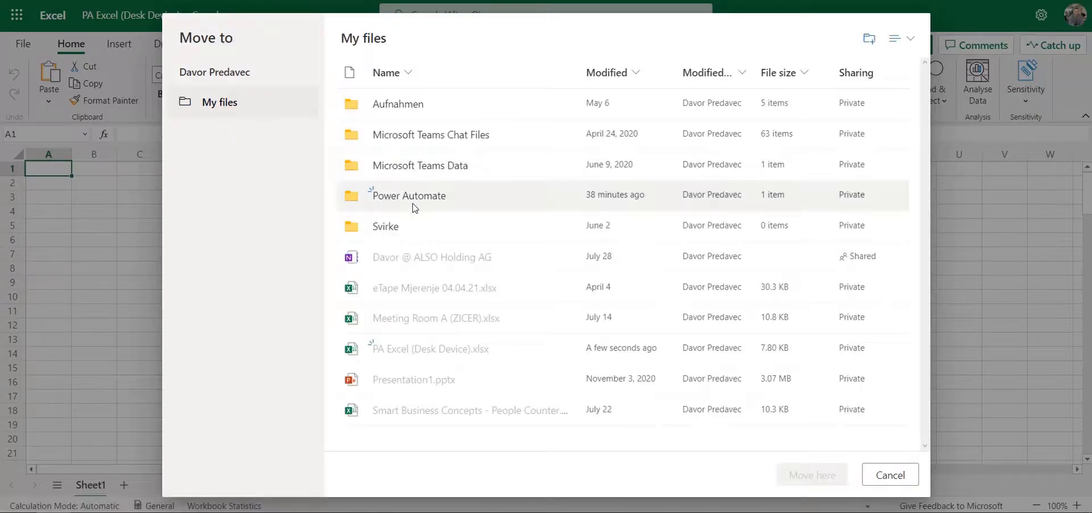
click(414, 197)
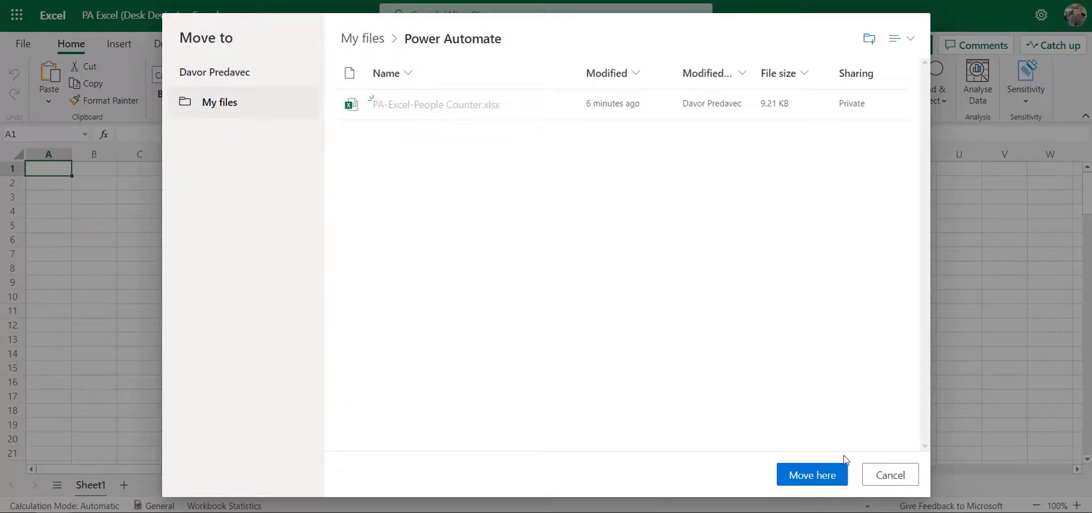
click(815, 475)
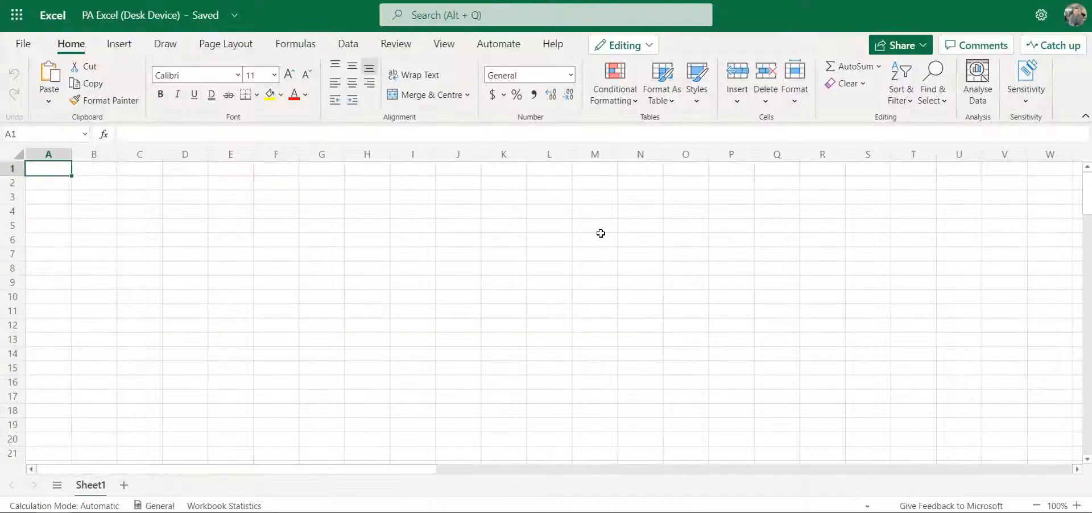
click(68, 196)
drag(56, 167, 466, 168)
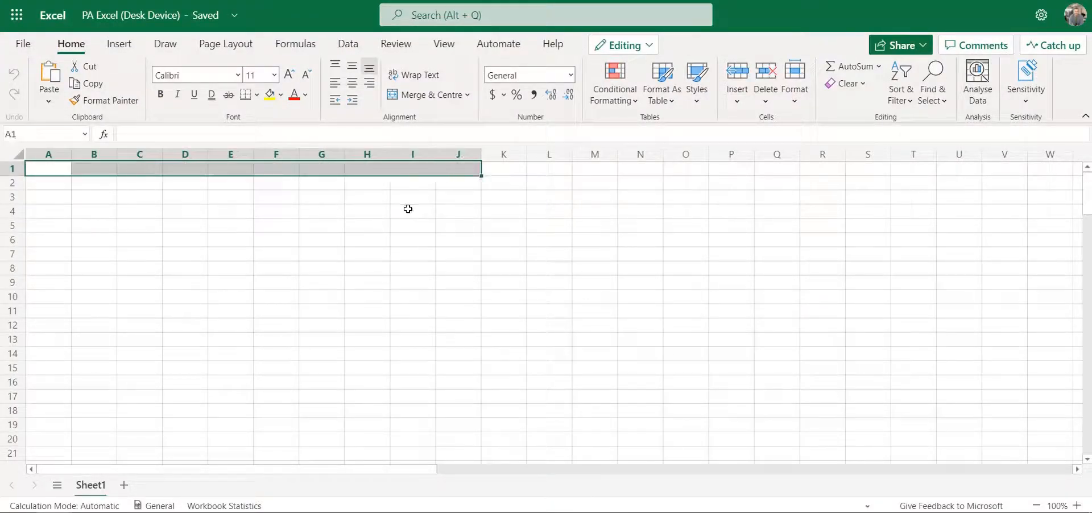
click(407, 207)
click(51, 172)
click(80, 209)
Enter the column headings Temperature, Humidity and Occupancy in cells A1 to C1.
click(57, 167)
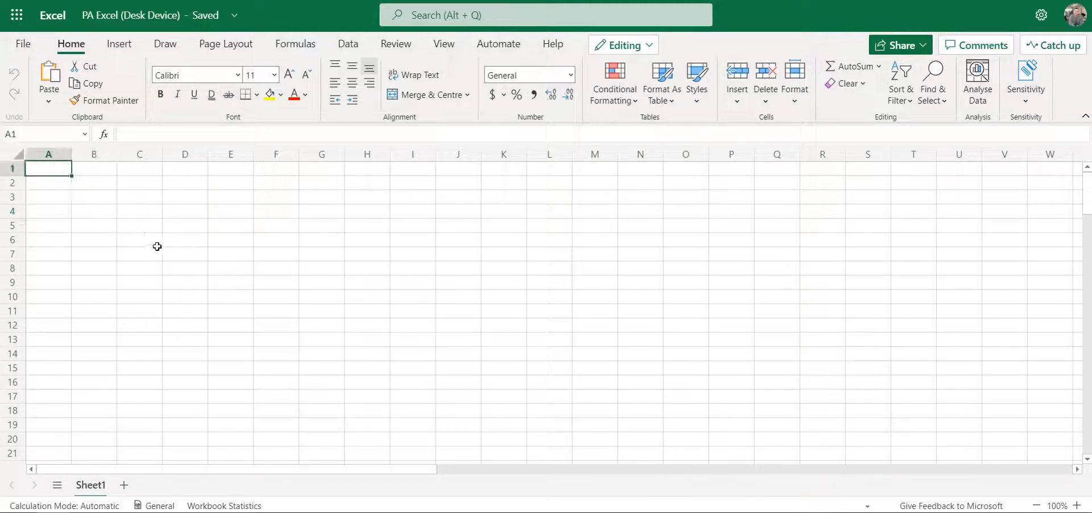
text(Te)
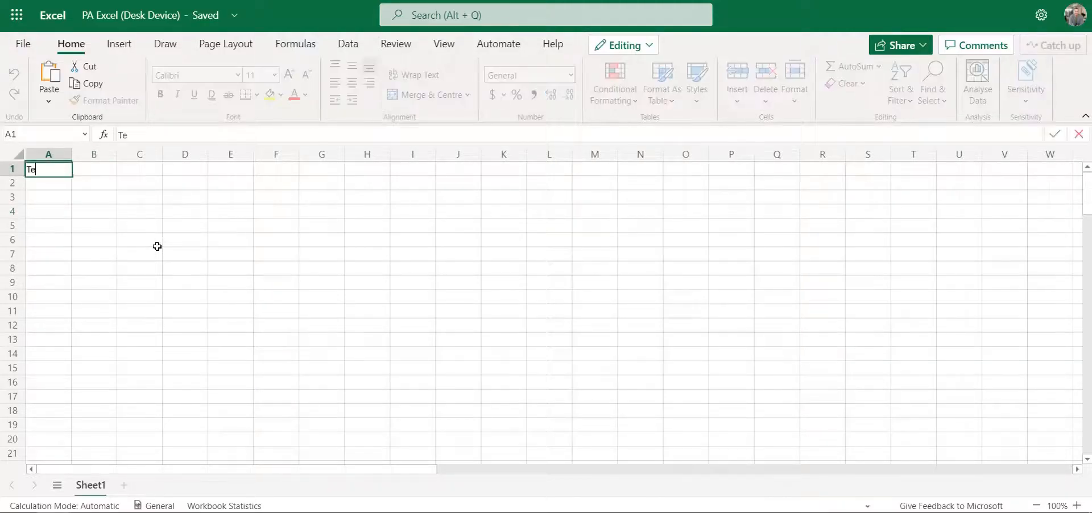
text(mperature)
key(Tab)
text(Humidity)
key(Tab)
text(Occupancy)
key(Tab)
Continue the heading row with Motion, Light and Battery in cells D1 to F1.
text(Motion)
key(Tab)
text(Light)
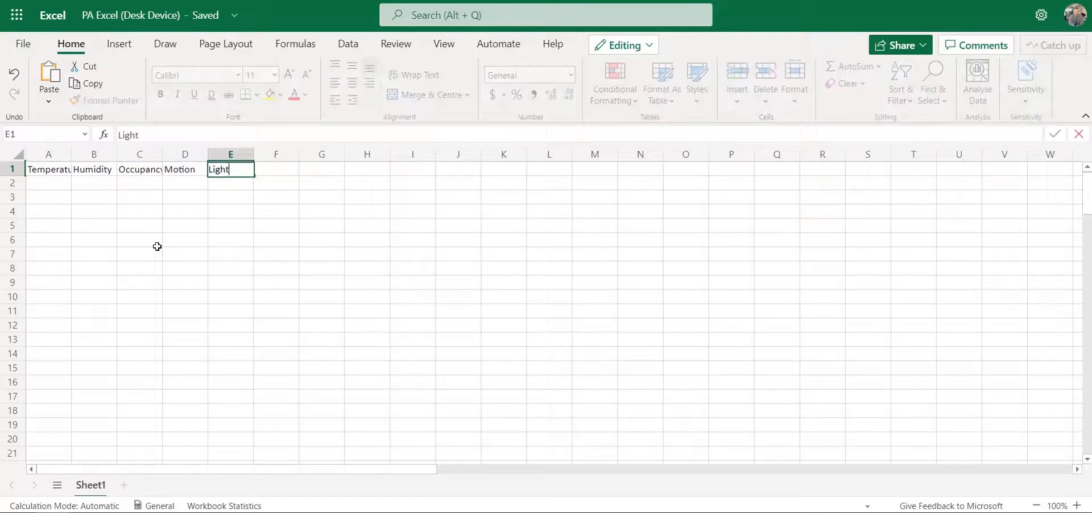
key(Tab)
text(Batr)
text(ery)
key(Tab)
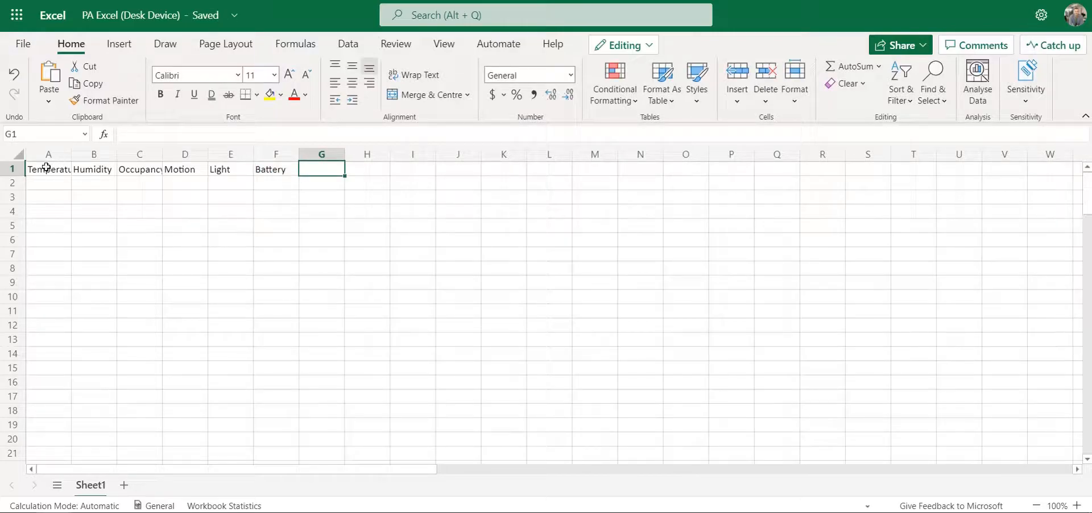
drag(43, 169, 261, 175)
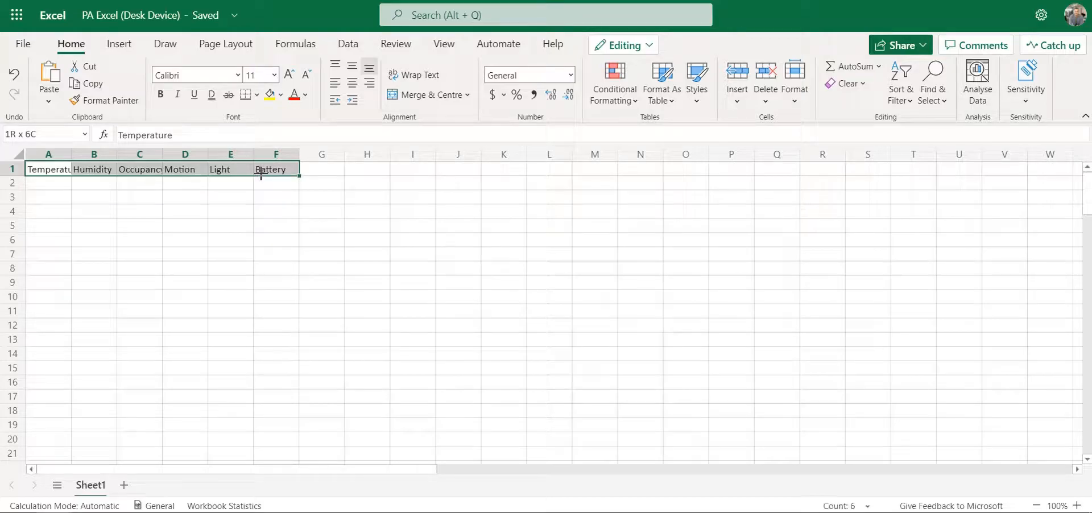
click(263, 213)
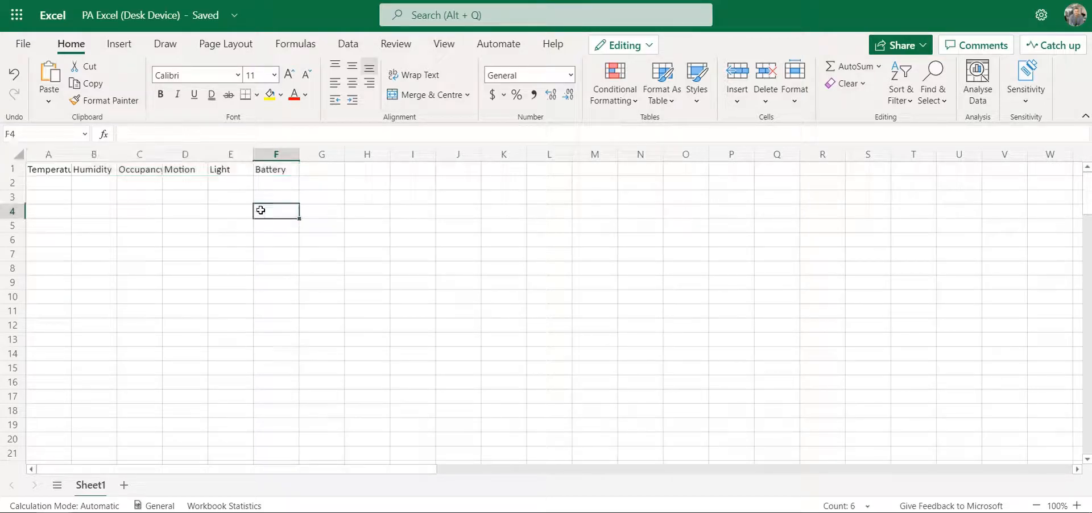
drag(57, 170, 275, 170)
click(139, 226)
Format the range A1:F1 as a table in a gray style from the Light group, with the table having headers.
drag(47, 169, 294, 172)
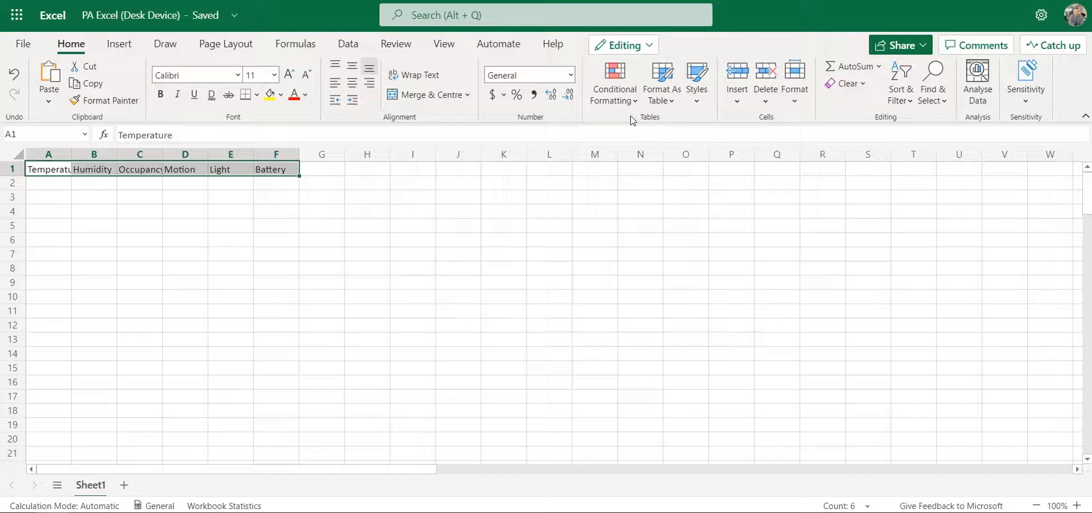
click(657, 85)
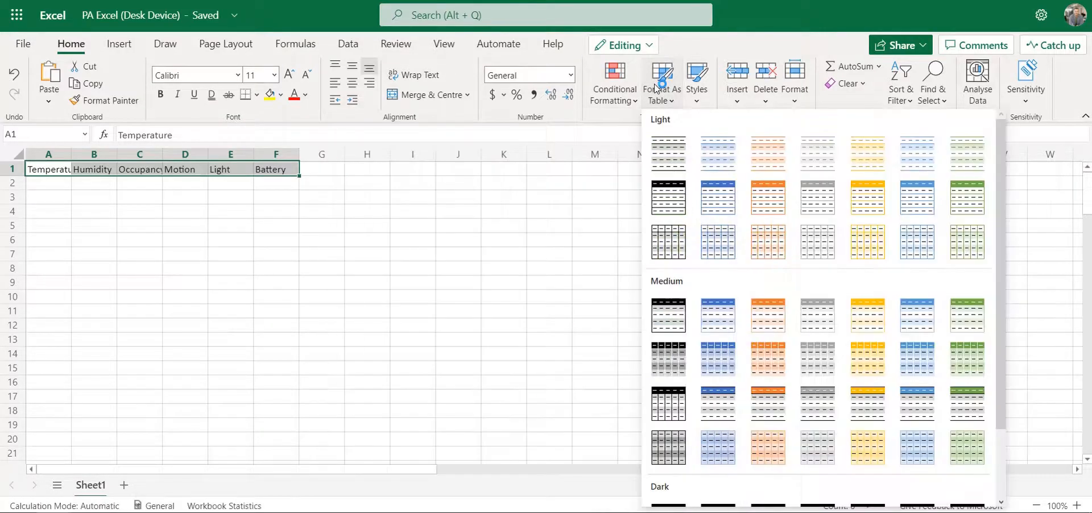
scroll(855, 330, down, 2)
scroll(851, 327, up, 1)
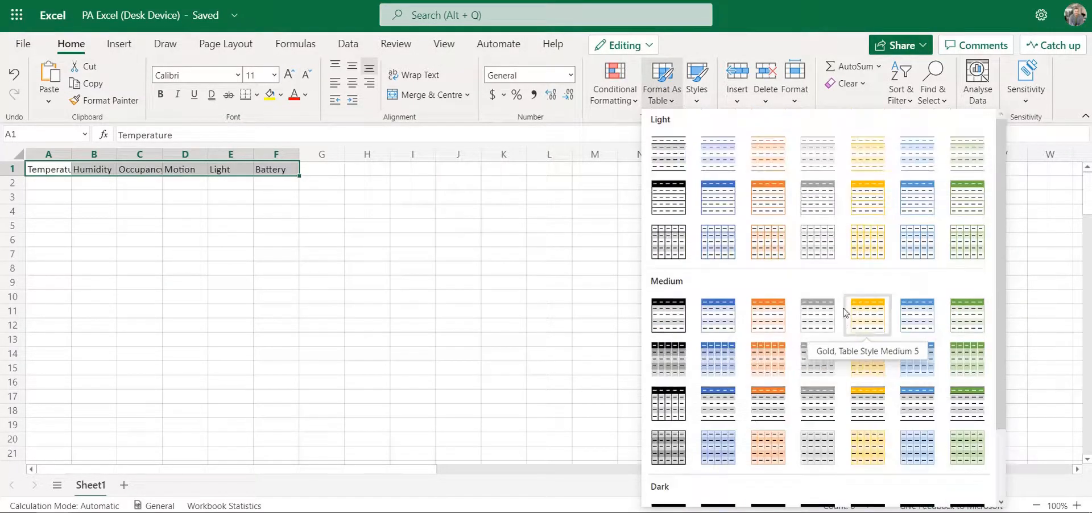
click(826, 195)
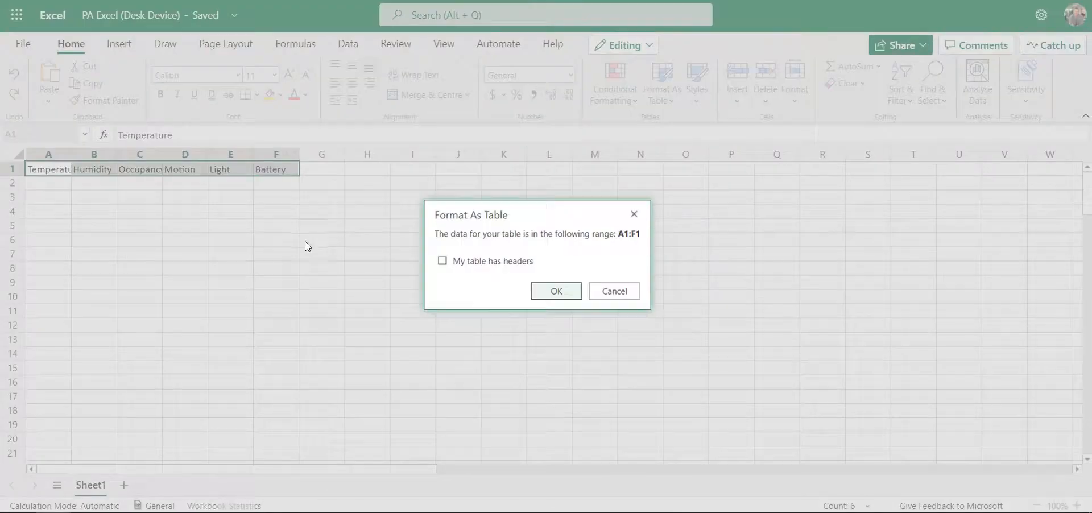
click(456, 262)
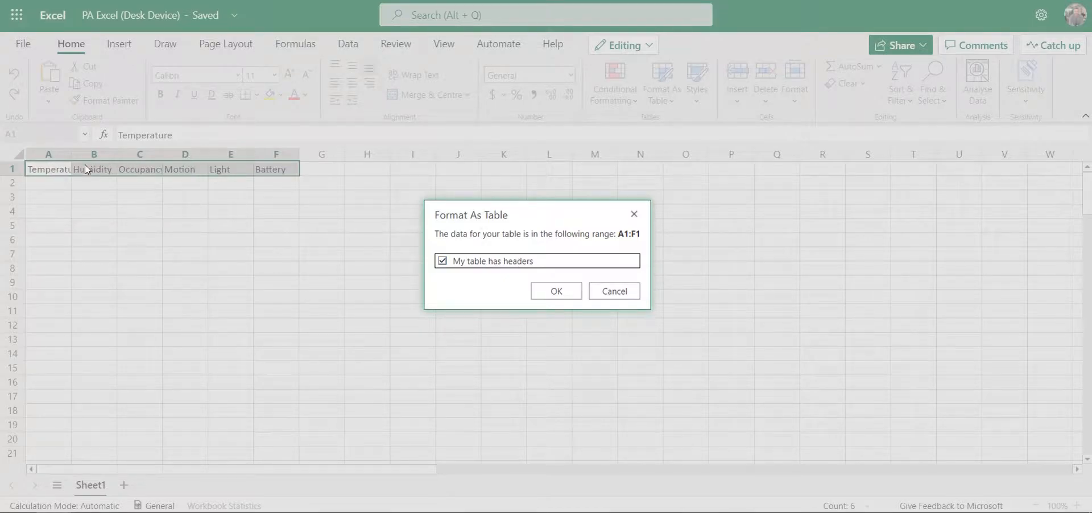
click(545, 292)
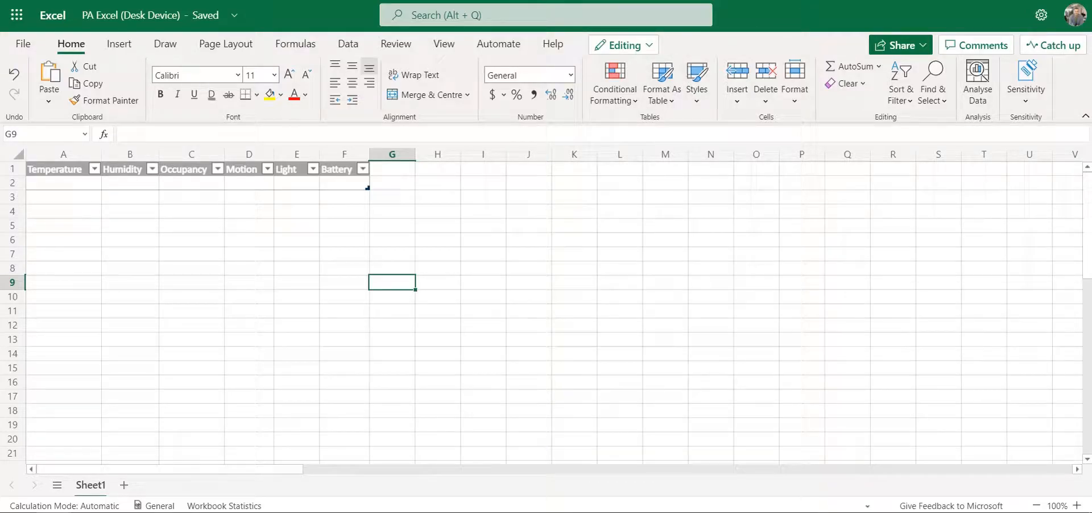
Switch to Power Automate and start building an instant cloud flow named PA Excel (Desk device).
key(ctrl+Tab)
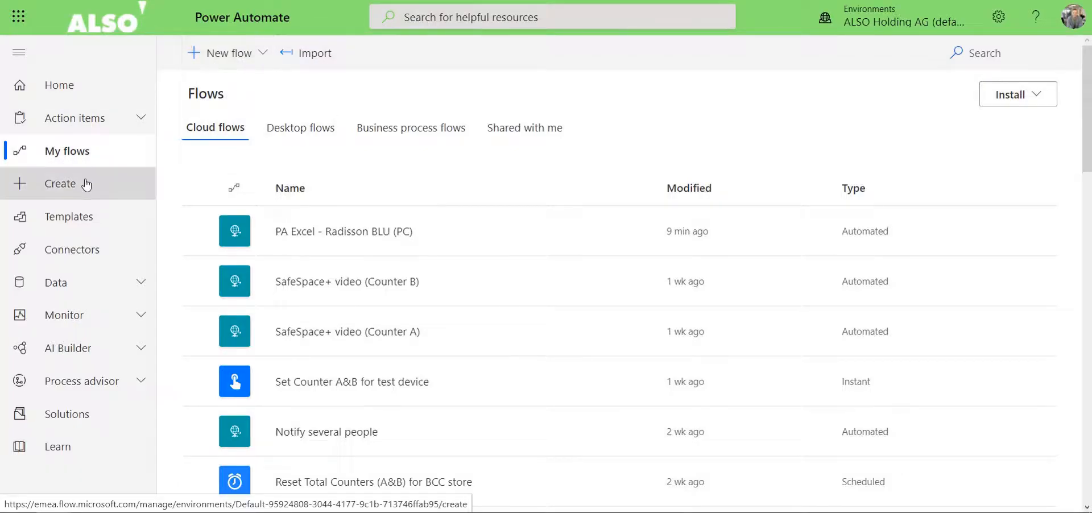
click(219, 53)
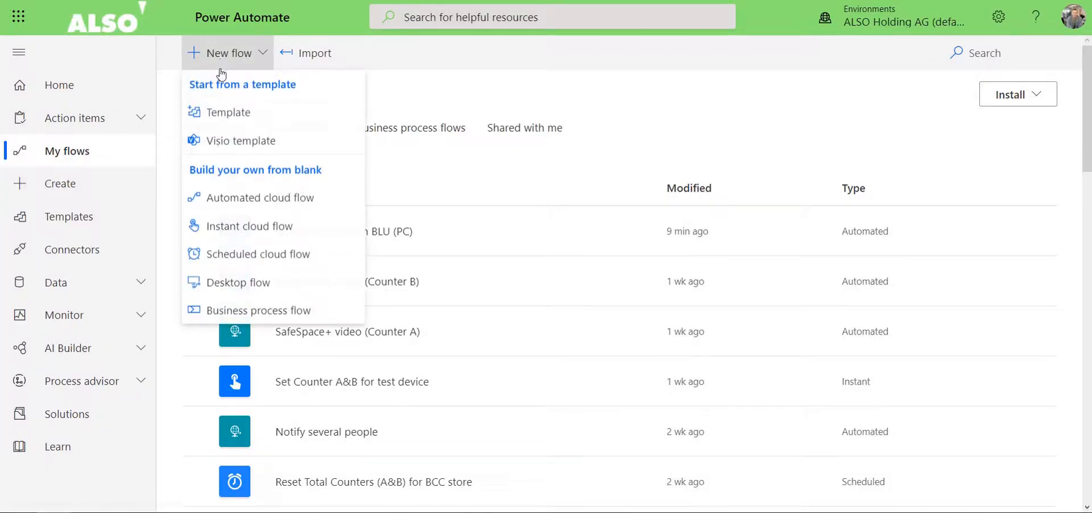
click(238, 226)
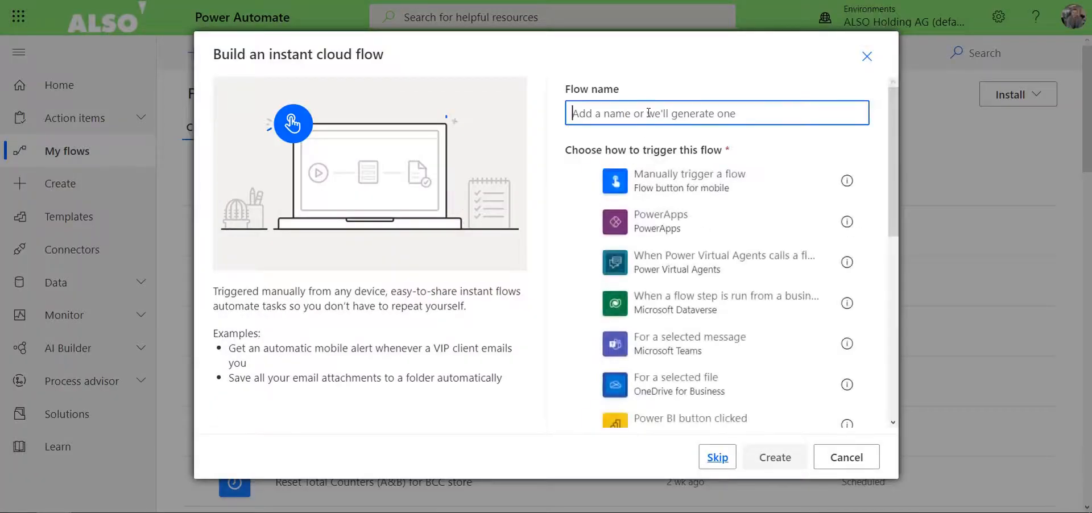
text(PA)
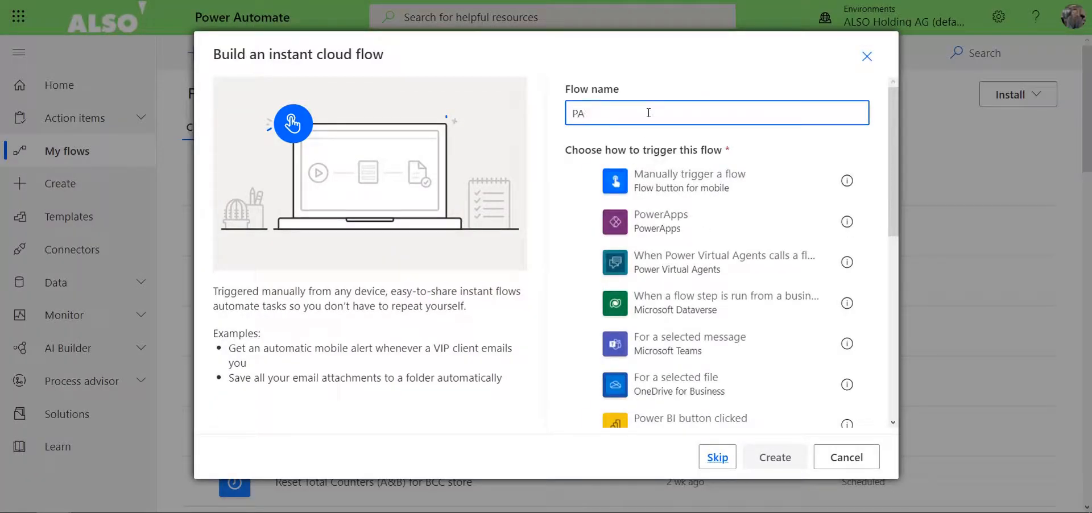
text( Excel (Desk device)
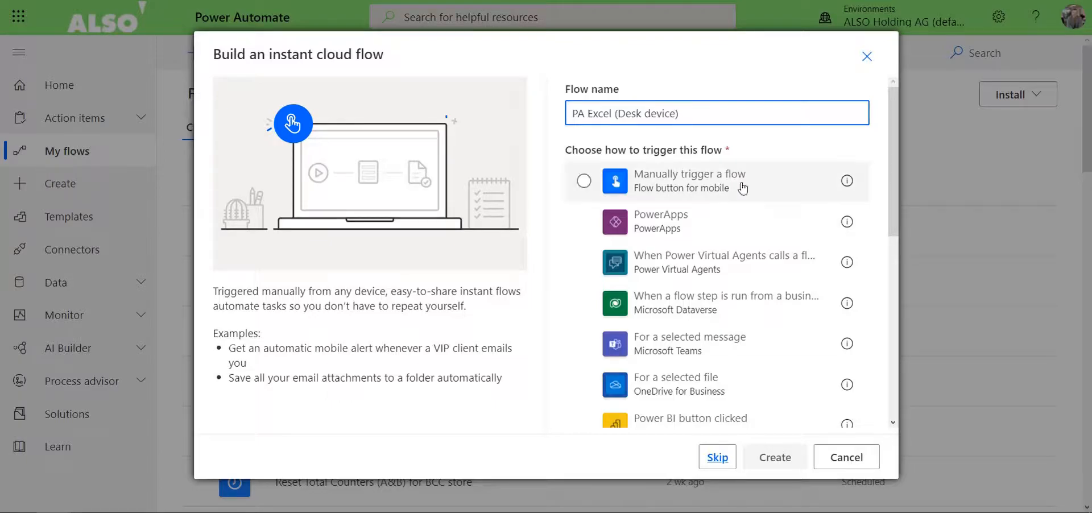
Choose When an HTTP request is received as the flow's trigger and create the flow.
scroll(732, 172, down, 5)
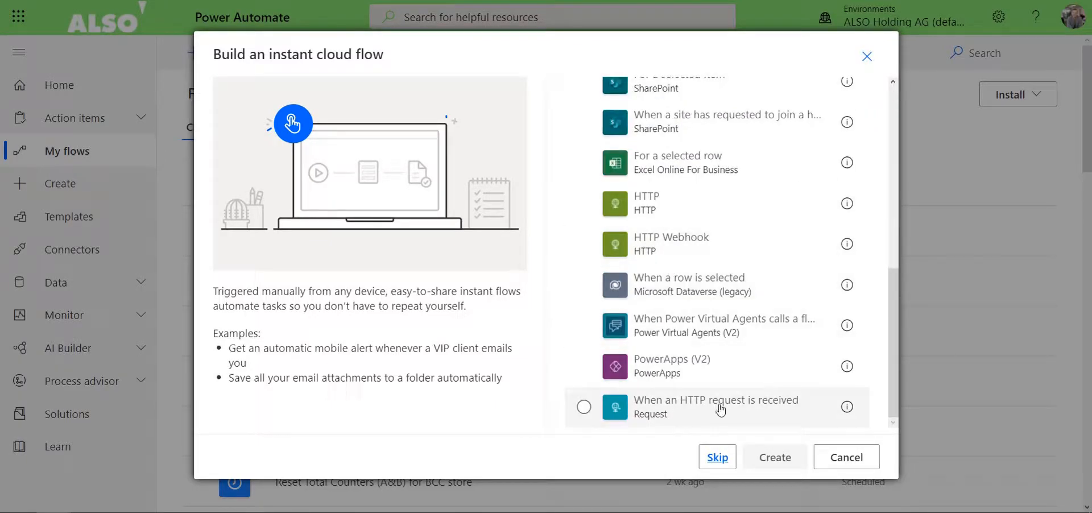
scroll(742, 149, up, 5)
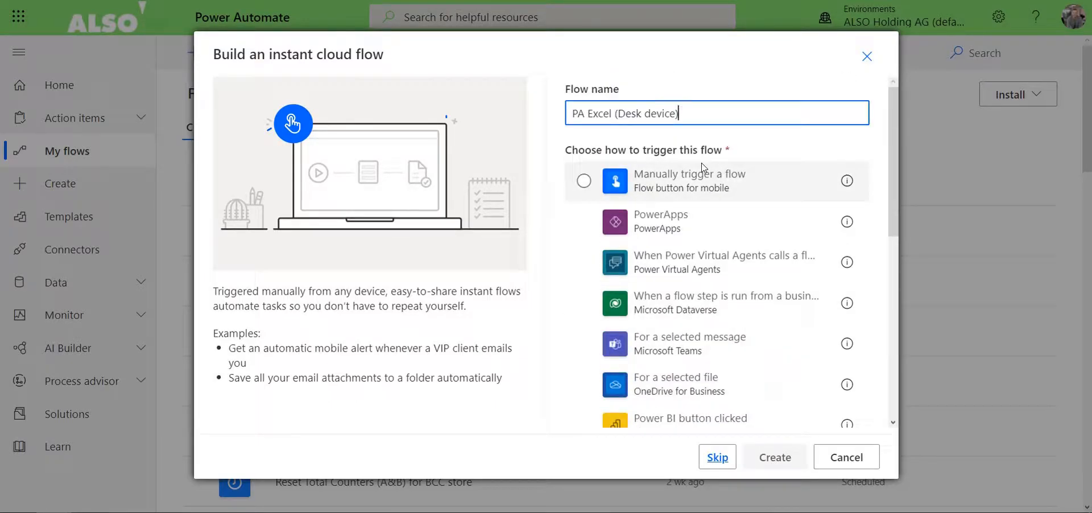
scroll(703, 168, down, 5)
click(648, 411)
click(753, 457)
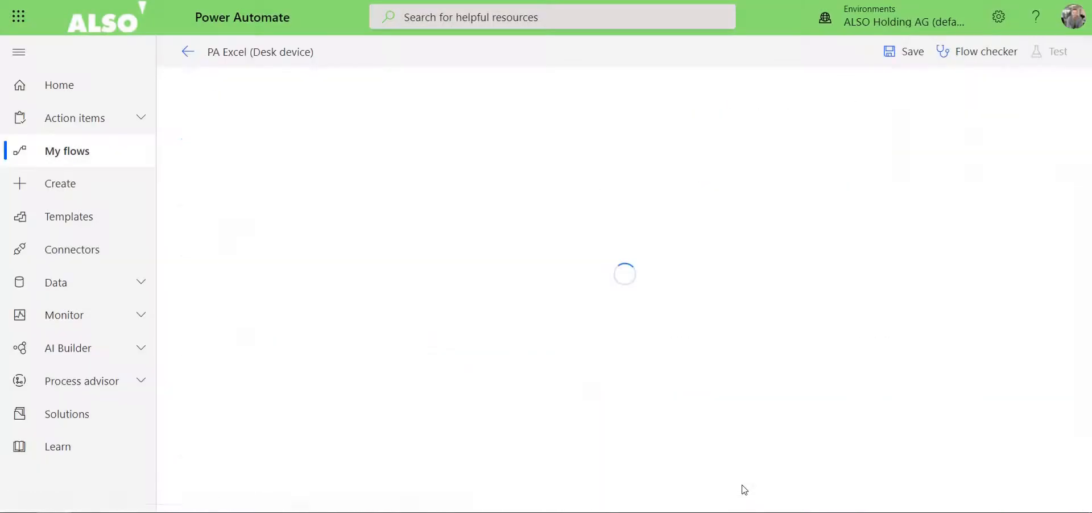
Paste the JSON body from the Workplace+ SA webhook rule as the sample payload of the HTTP request trigger.
click(498, 212)
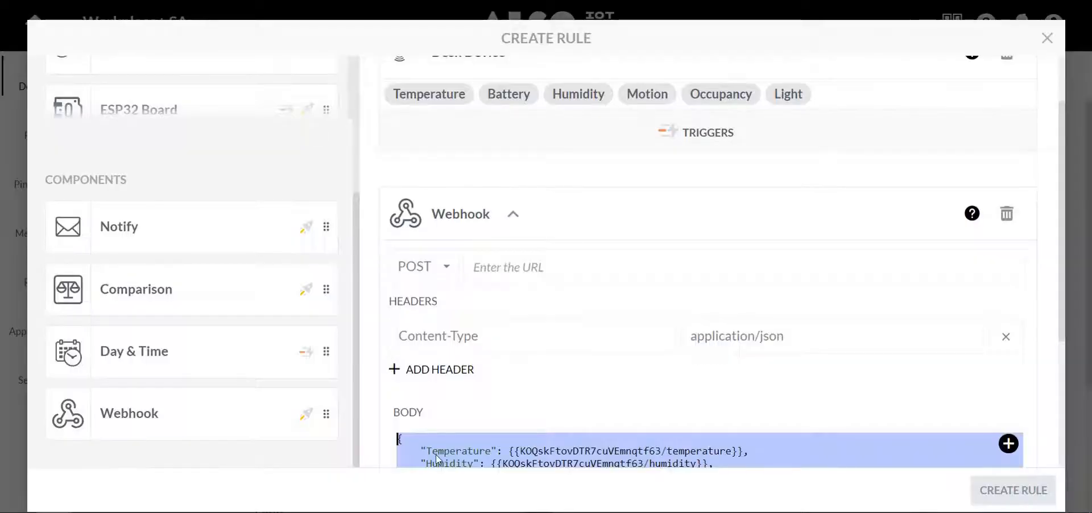
scroll(467, 263, down, 4)
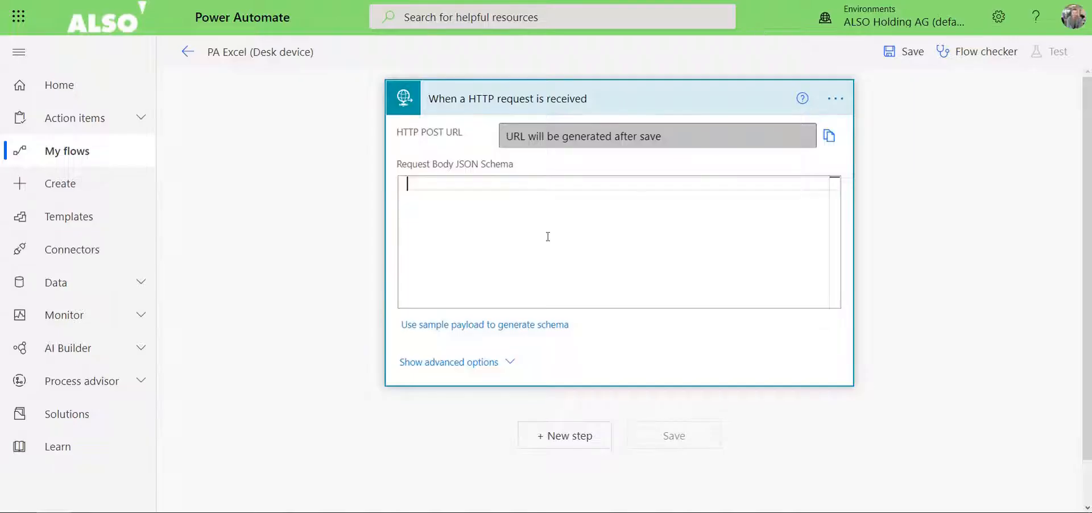
click(415, 208)
click(536, 328)
click(443, 256)
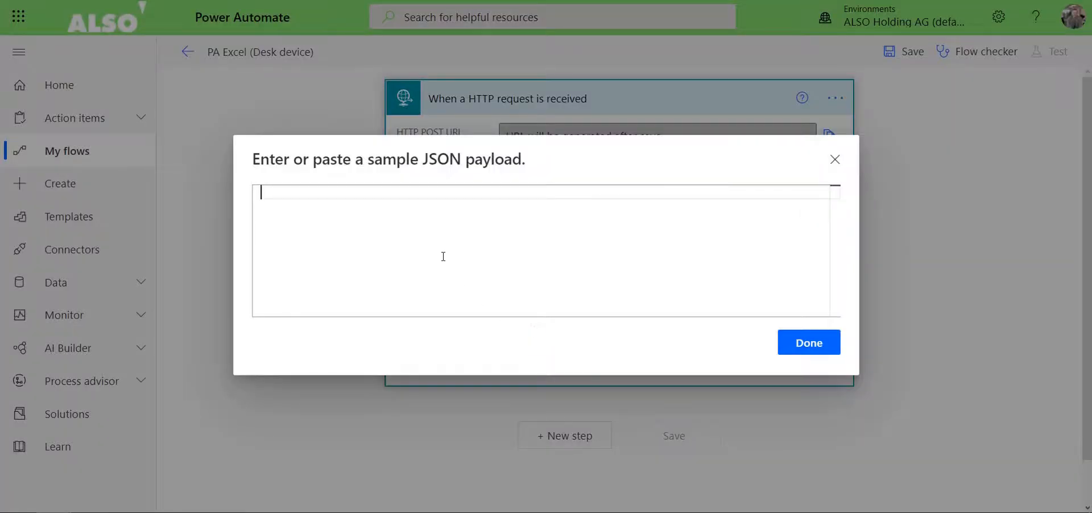
text({     "Temperature": {{KOQskFtovDTR7cuVEmnqtf63/temperature}},     "Humidity": {{KOQskFtovDTR7cuVEmnqtf63/humidity}},     "Occupancy": {{KOQskFtovDTR7cuVEmnqtf63/occupancy}},     "Motion": {{KOQskFtovDTR7cuVEmnqtf63/motion}},     "Light": {{KOQskFtovDTR7cuVEmnqtf63/light}},     "Battery": {{KOQskFtovDTR7cuVEmnqtf63/battery}} })
Replace the placeholders in the sample payload with 23.3 for Temperature and 33.5 for Humidity.
drag(367, 208, 590, 208)
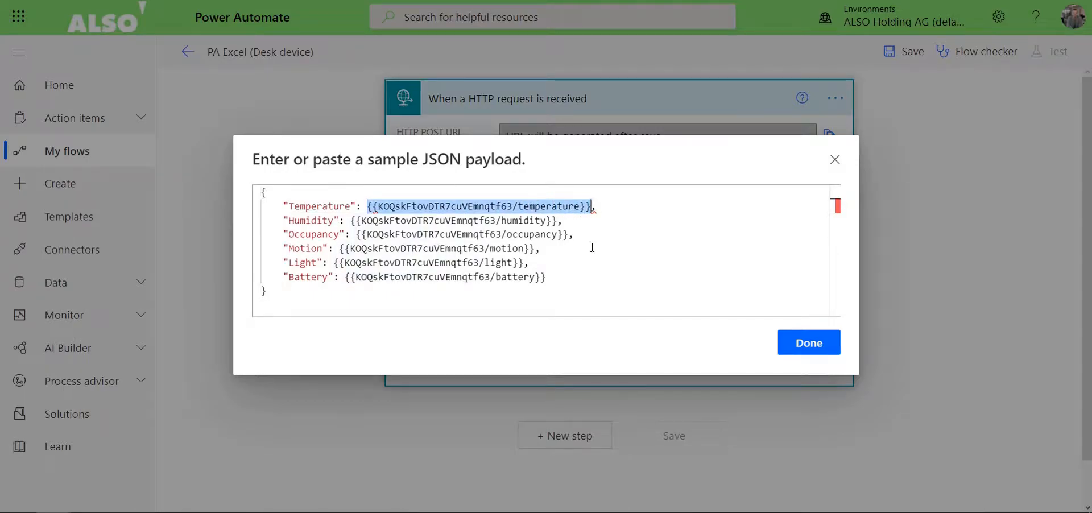
key(BackSpace)
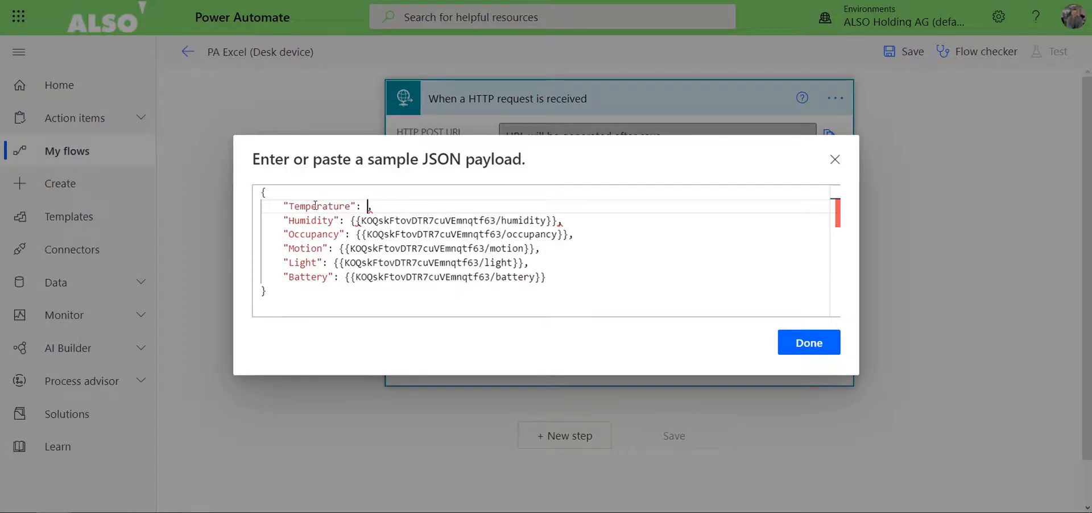
text(23.3)
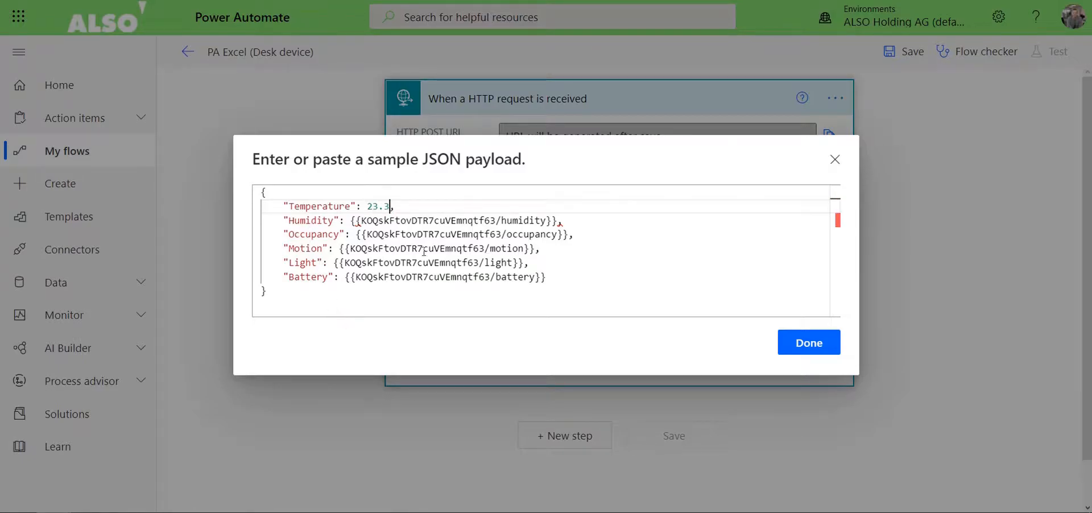
drag(351, 223, 558, 223)
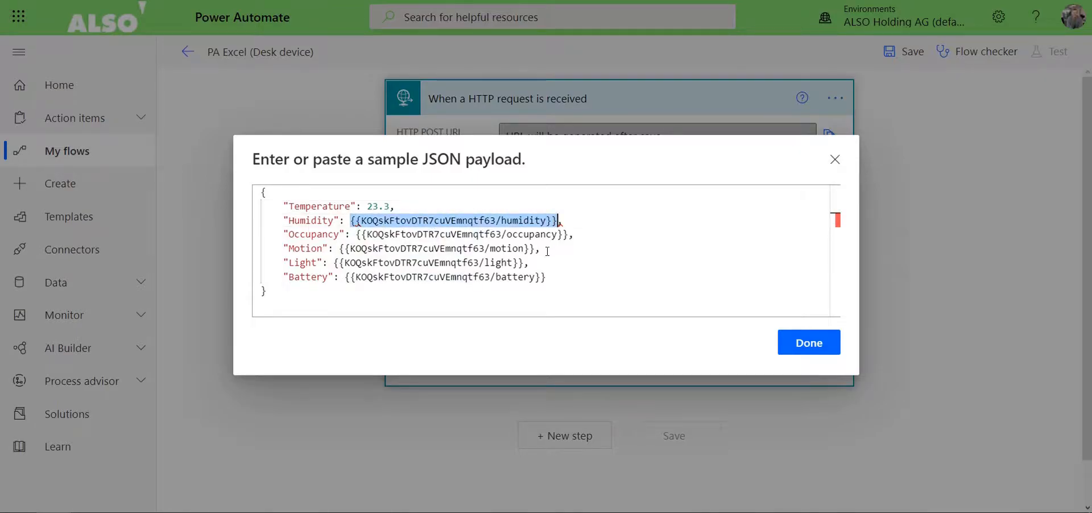
text(33.5,)
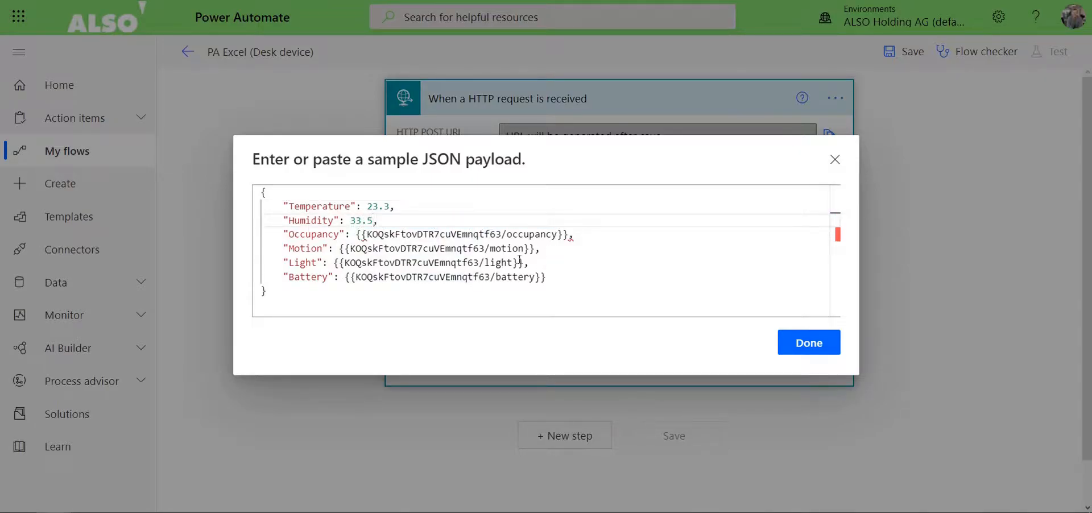
Replace the remaining payload placeholders with Occupancy 3, Motion 2, Light 223 and Battery 3.7.
drag(356, 234, 569, 239)
text(3,)
drag(341, 250, 545, 249)
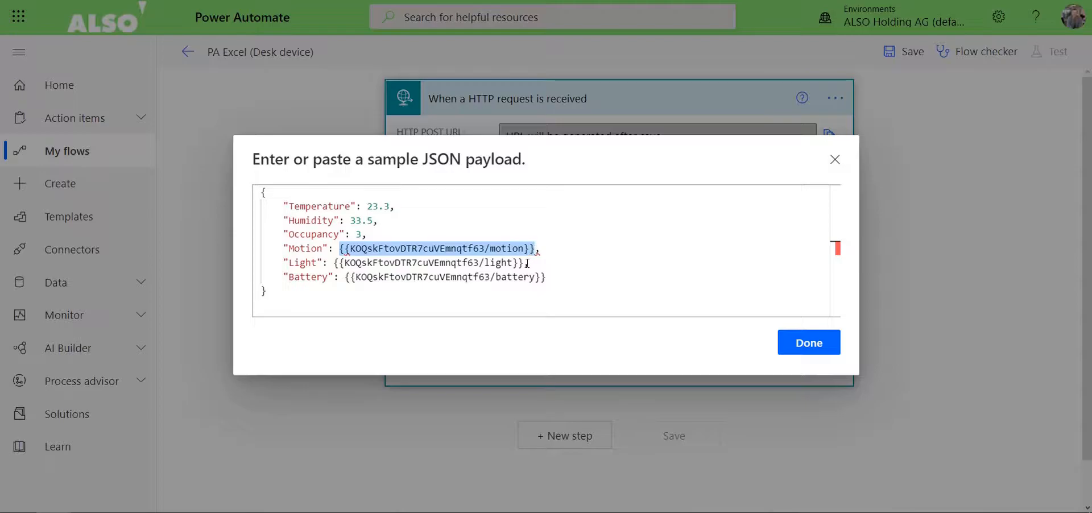
text(2,)
drag(333, 263, 526, 264)
text(223)
drag(344, 277, 546, 278)
text(3.7)
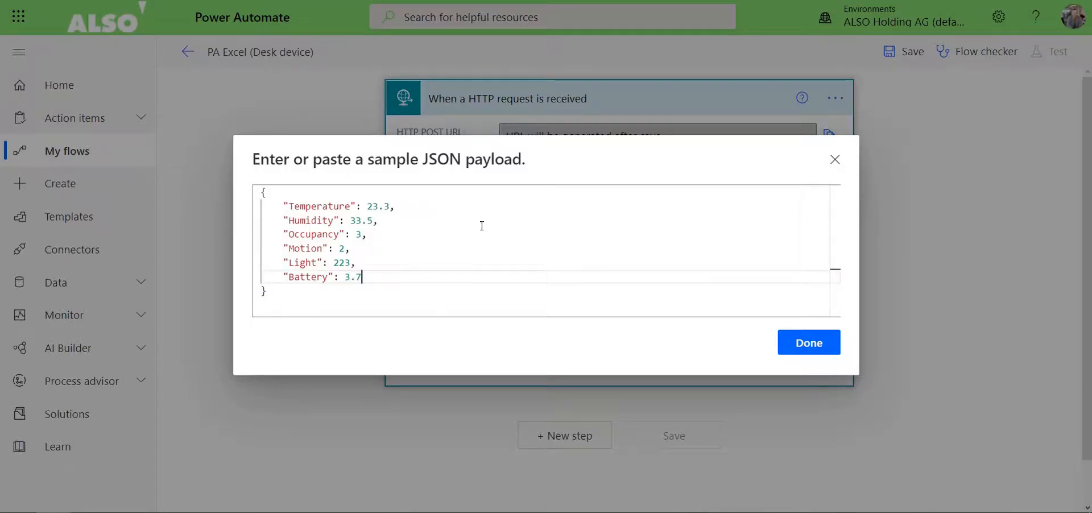
Check the lines of the sample payload and generate the request body JSON schema from it.
click(482, 226)
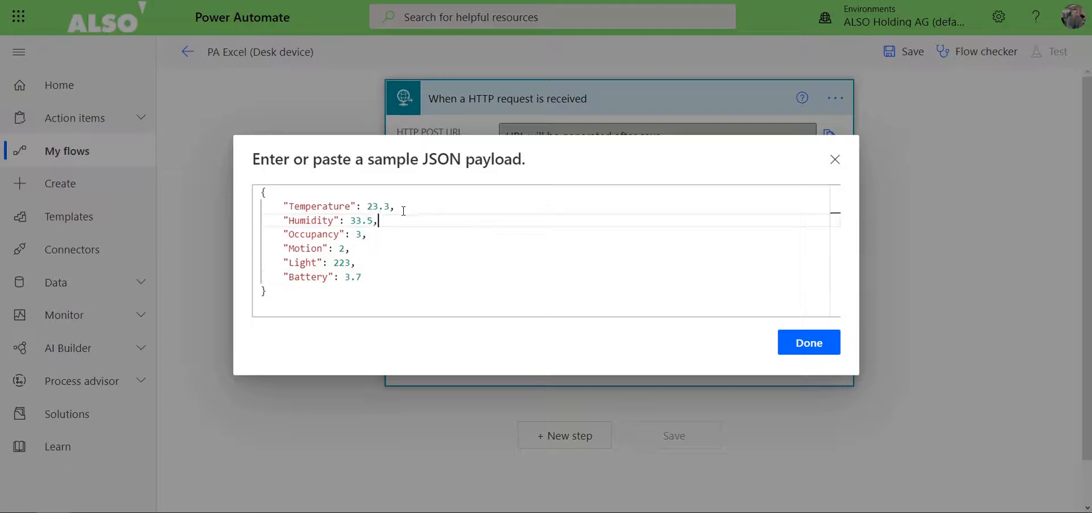
click(390, 238)
click(385, 252)
click(385, 267)
click(366, 281)
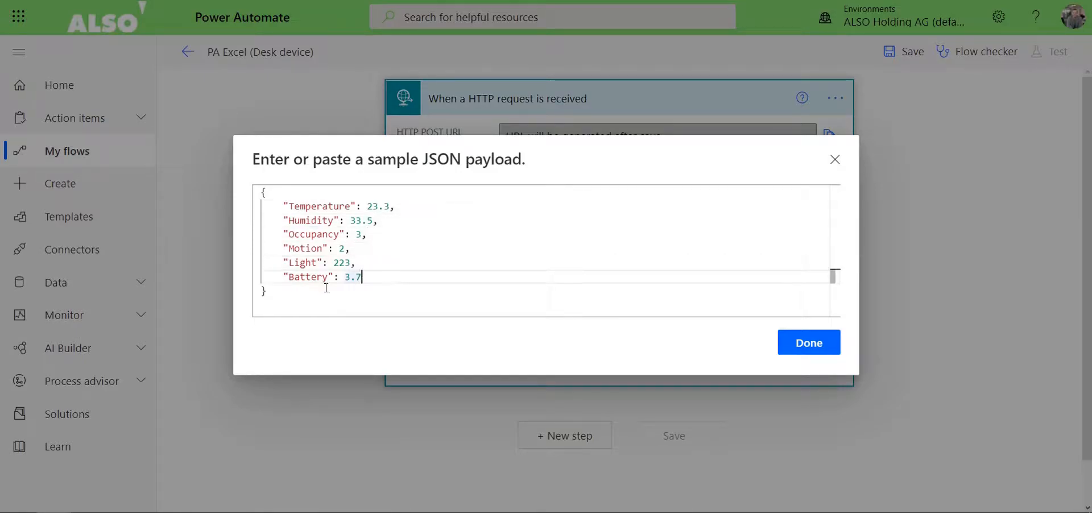
click(819, 345)
Set the HTTP request trigger's method to POST in its advanced options.
scroll(507, 273, down, 5)
scroll(506, 228, up, 6)
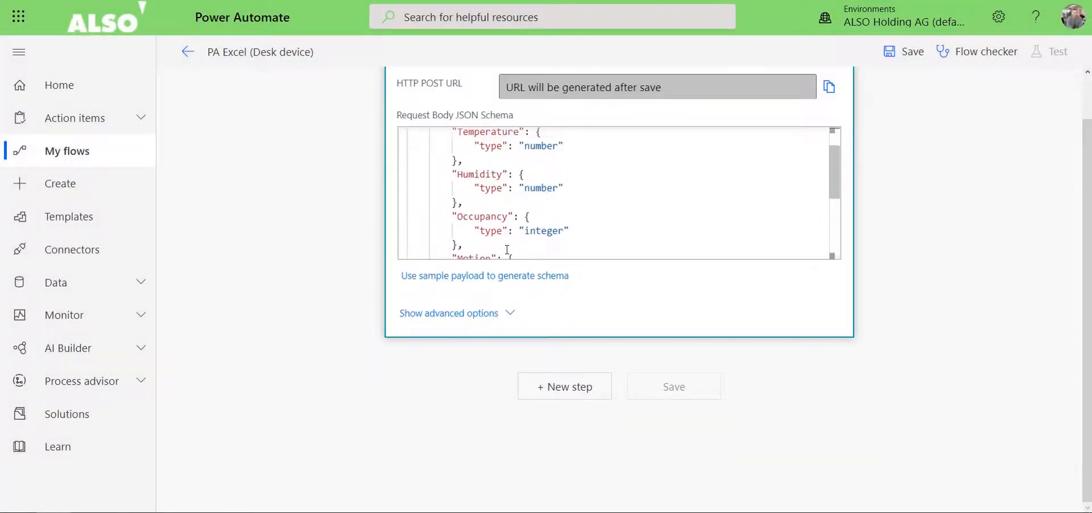
scroll(455, 296, down, 1)
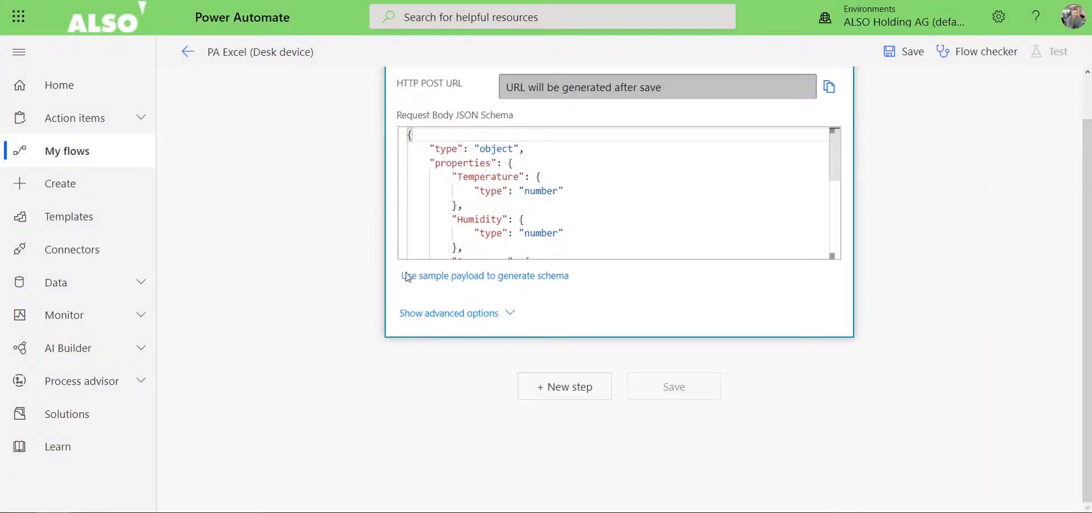
click(444, 317)
click(522, 312)
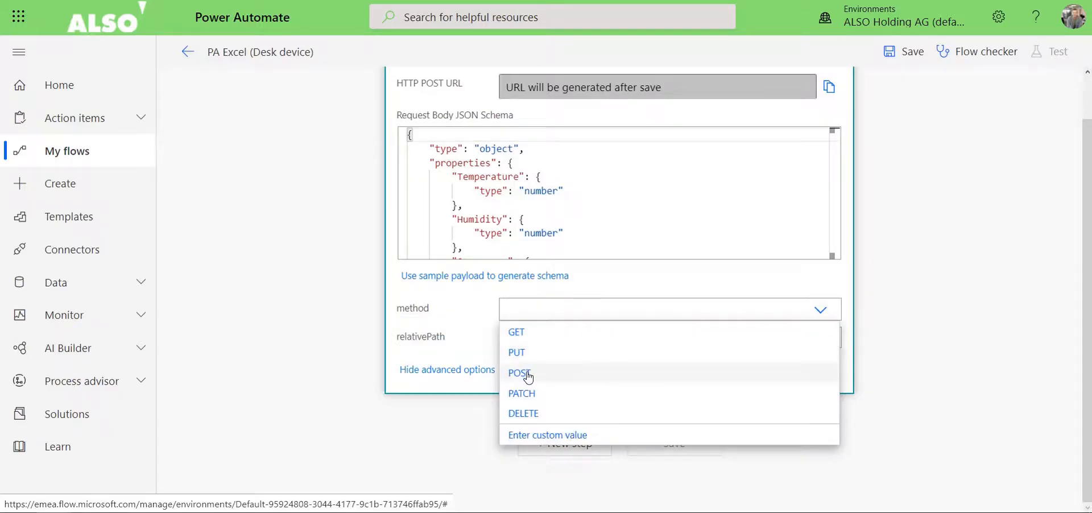
click(518, 373)
scroll(514, 199, down, 2)
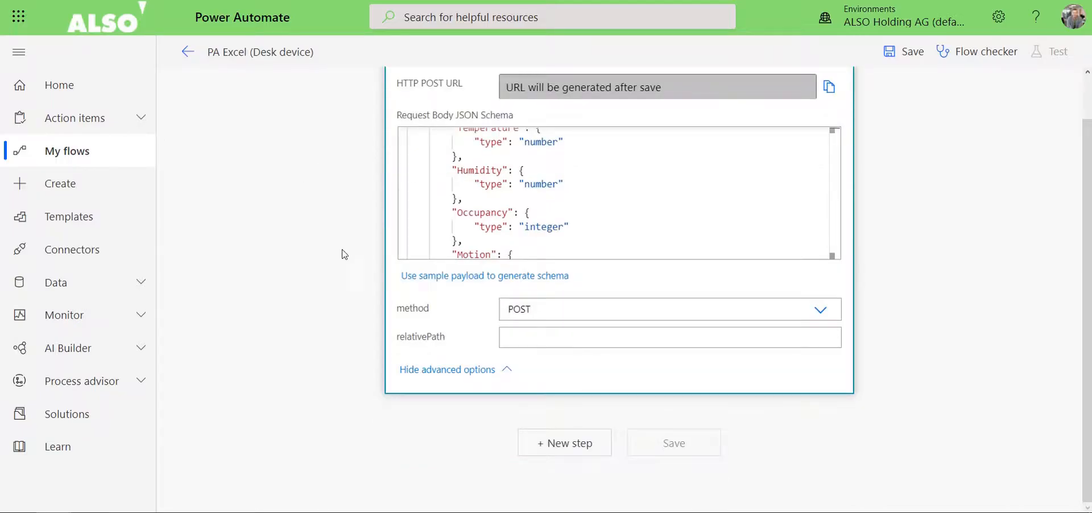
Add a new flow step with the Excel Online (Business) action Add a row into a table.
click(549, 452)
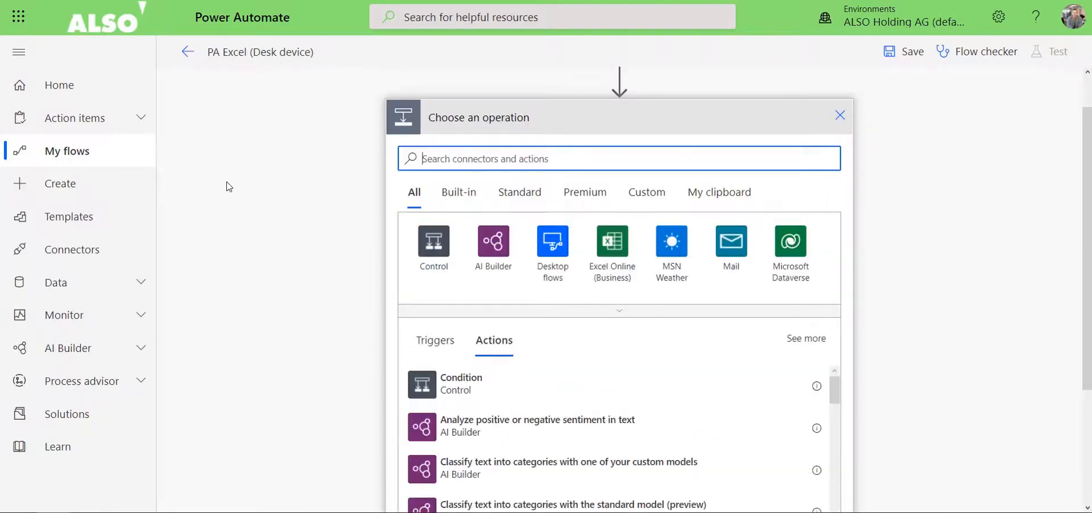
scroll(556, 212, down, 3)
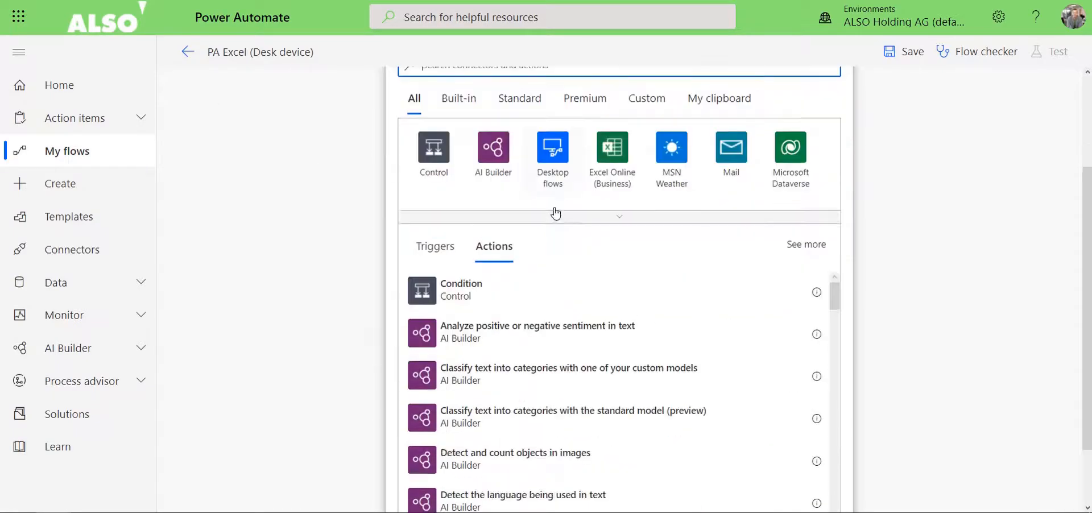
click(620, 173)
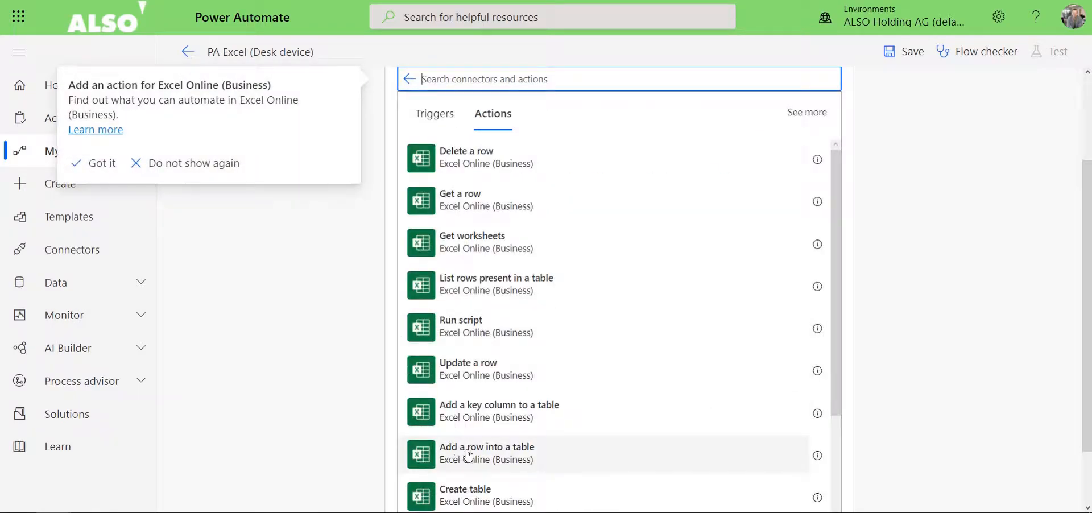
click(493, 455)
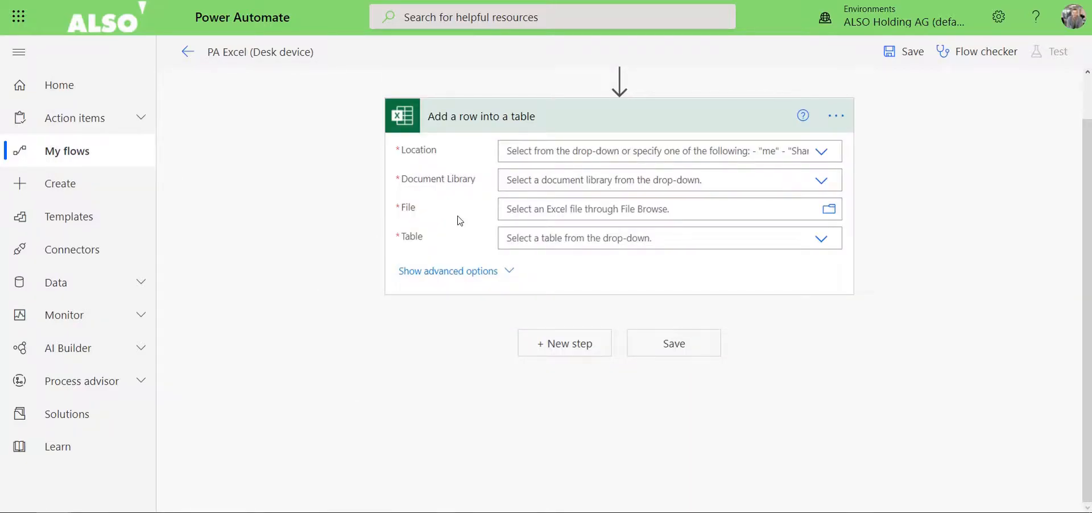
Set the action's location to OneDrive for Business and its document library to OneDrive.
click(648, 153)
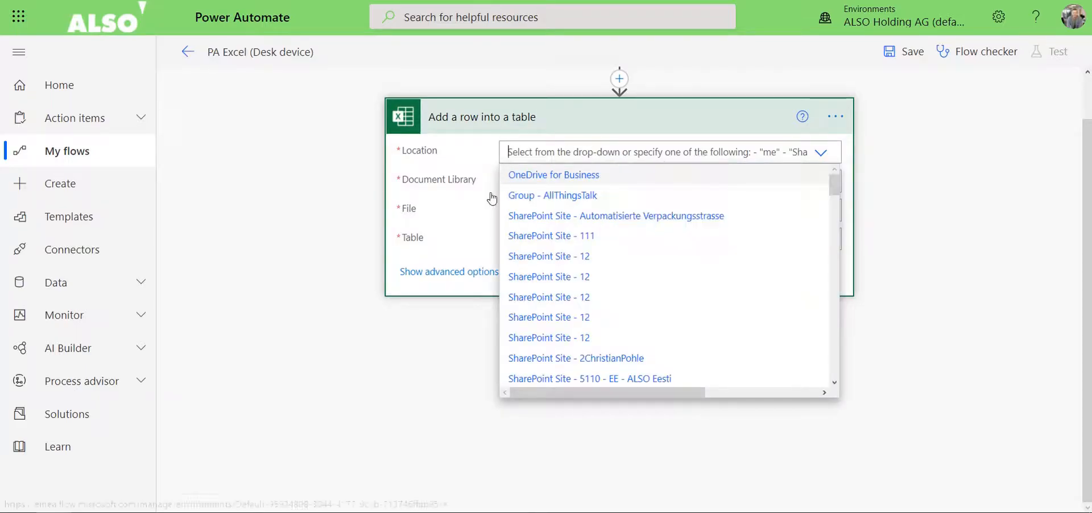
click(542, 176)
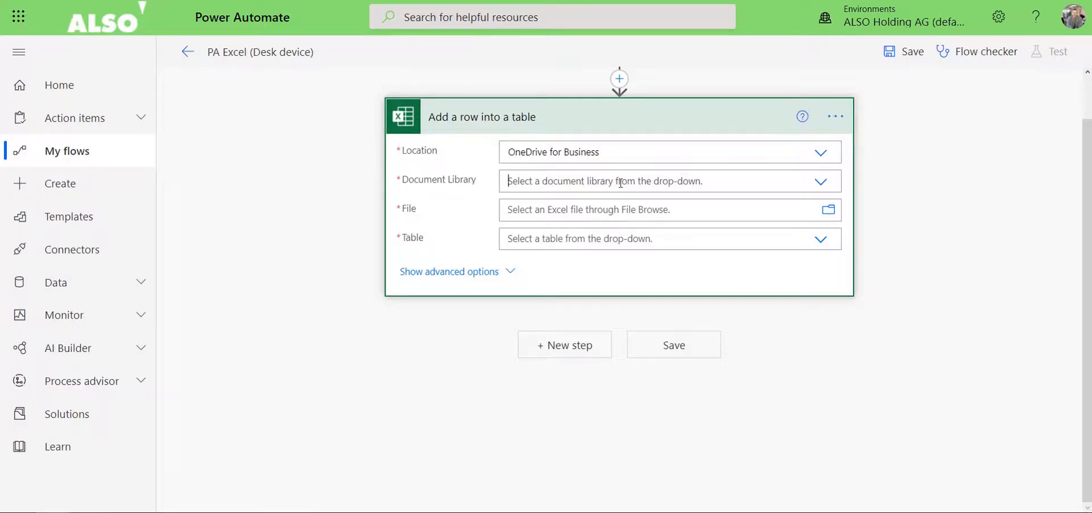
click(569, 175)
click(538, 209)
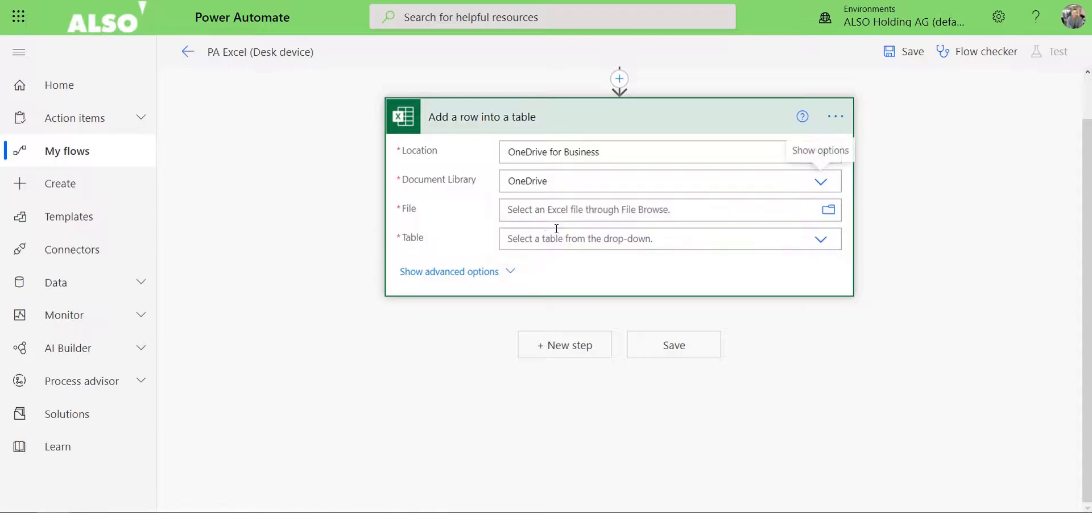
Select PA Excel (Desk Device).xlsx from the Power Automate folder as the action's file.
click(828, 215)
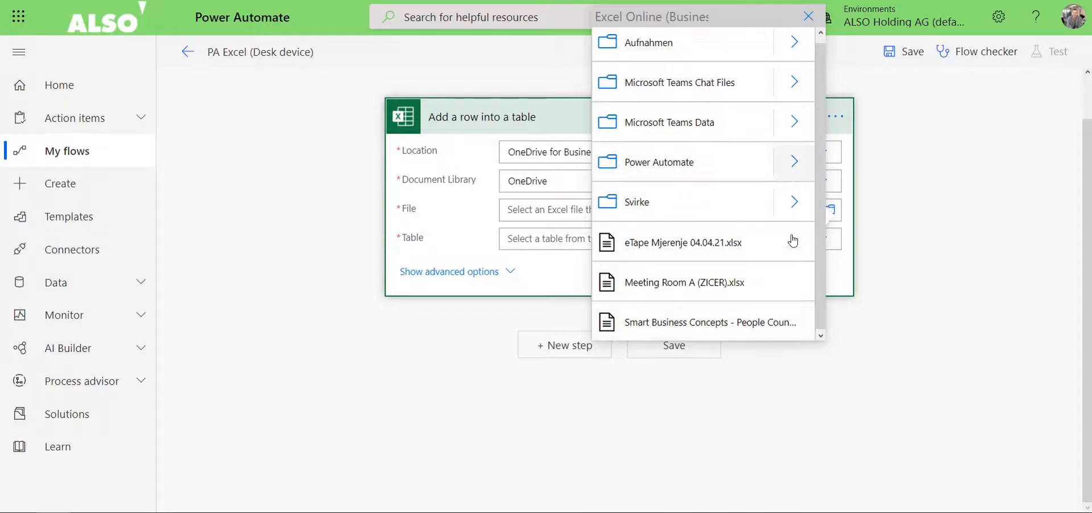
click(755, 166)
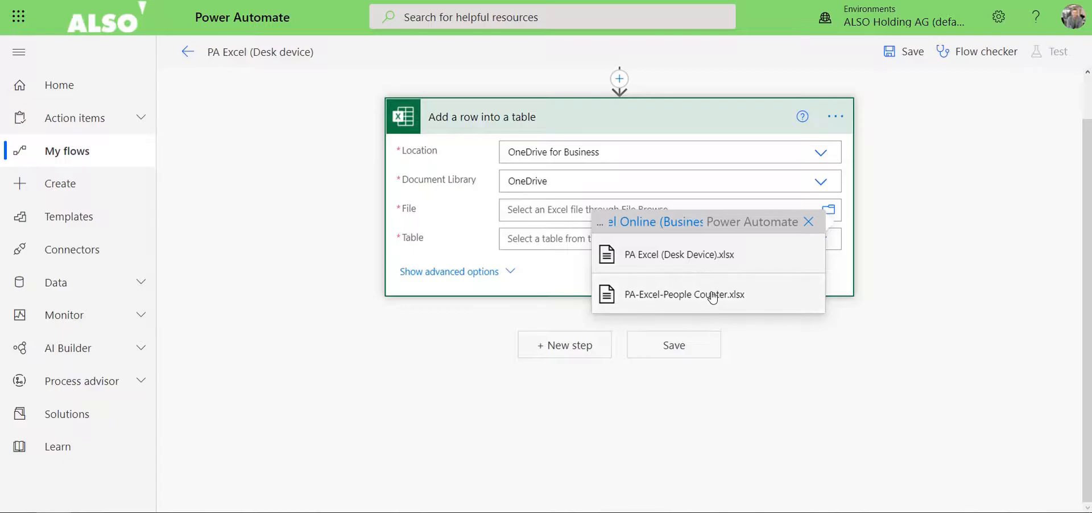
click(704, 256)
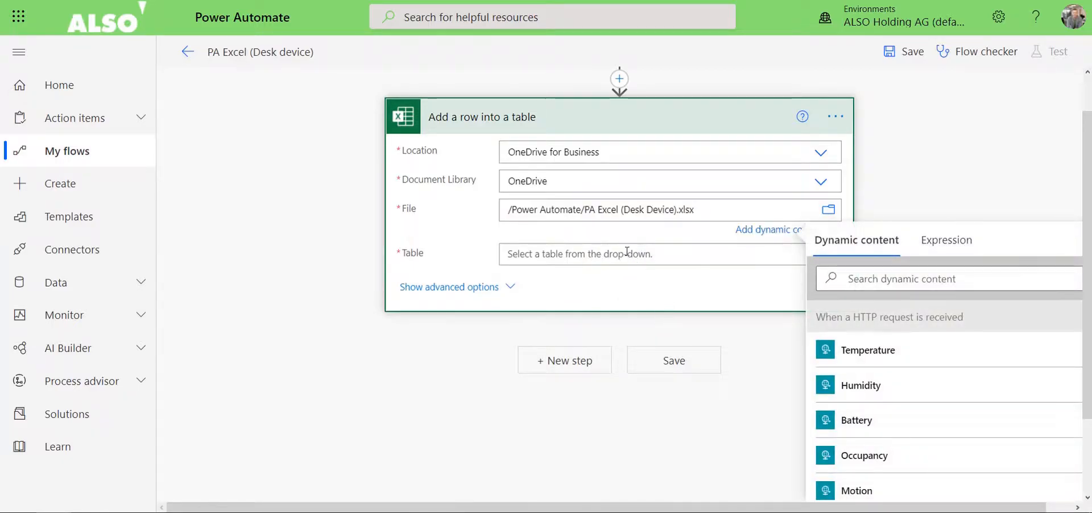
Check the table's name in the PA Excel (Desk Device) workbook and select Table1 as the action's table.
click(610, 253)
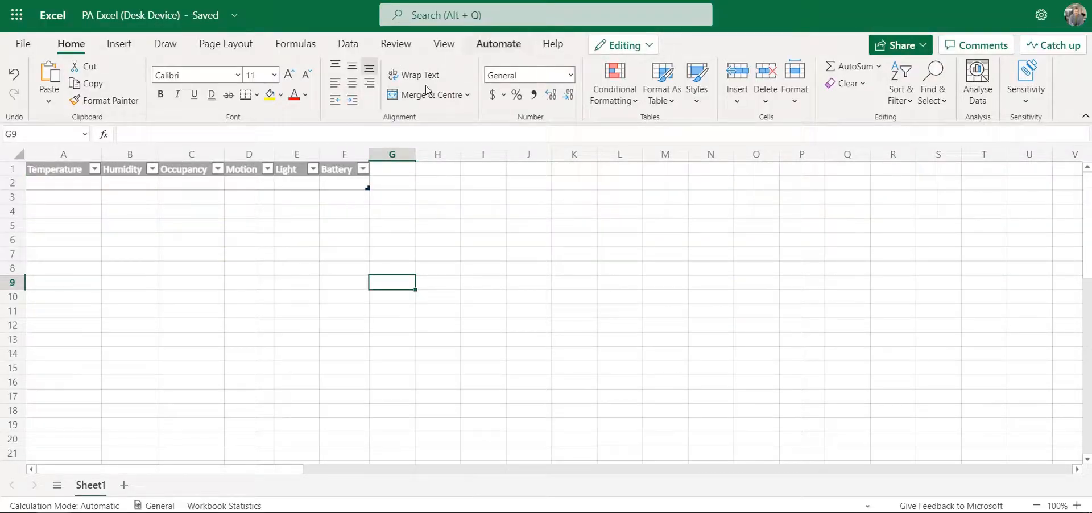
click(181, 170)
click(614, 44)
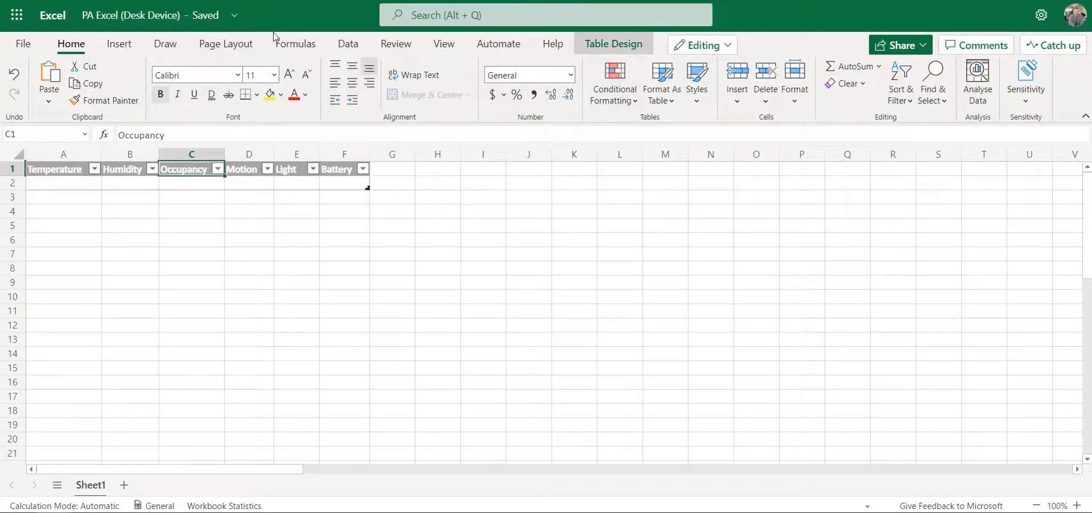
click(48, 65)
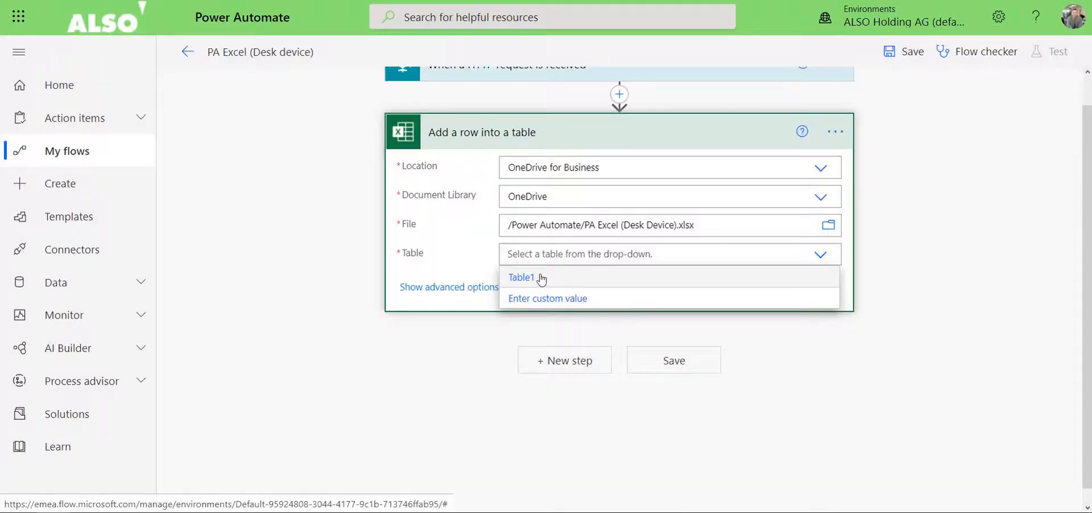
click(539, 277)
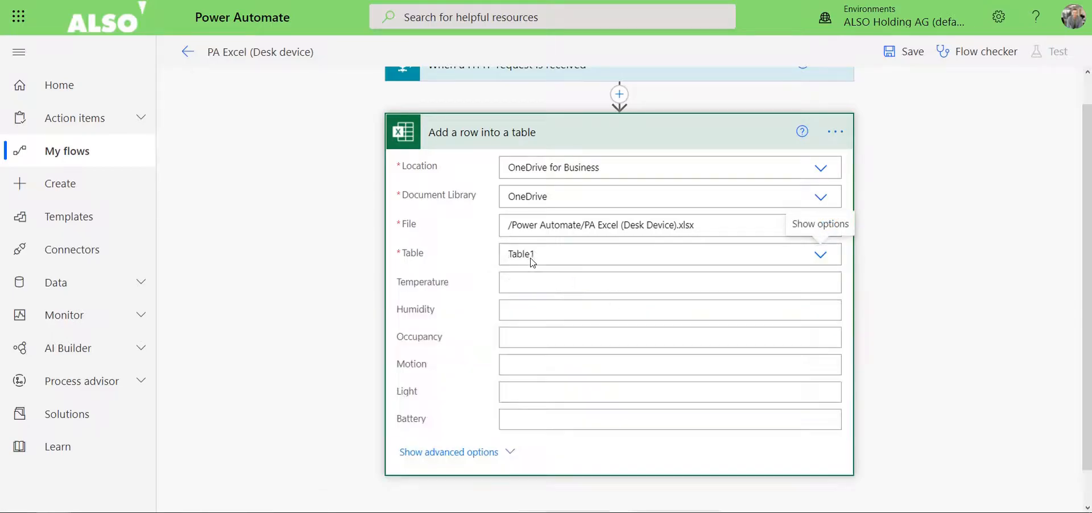
Map the Temperature and Humidity columns of the Excel row to the HTTP request's matching dynamic values.
click(510, 285)
click(519, 312)
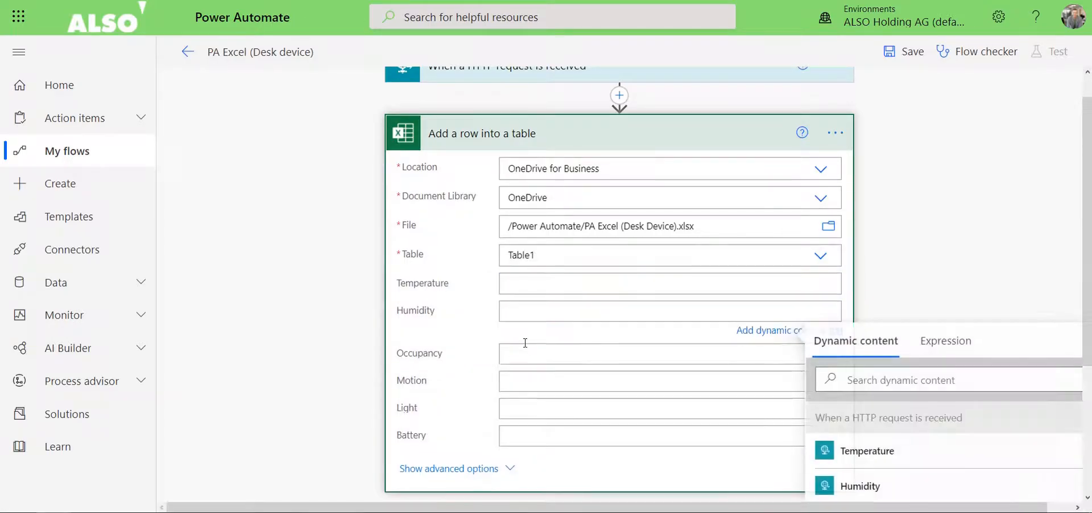
click(529, 365)
click(540, 418)
click(538, 393)
scroll(543, 367, down, 2)
click(538, 220)
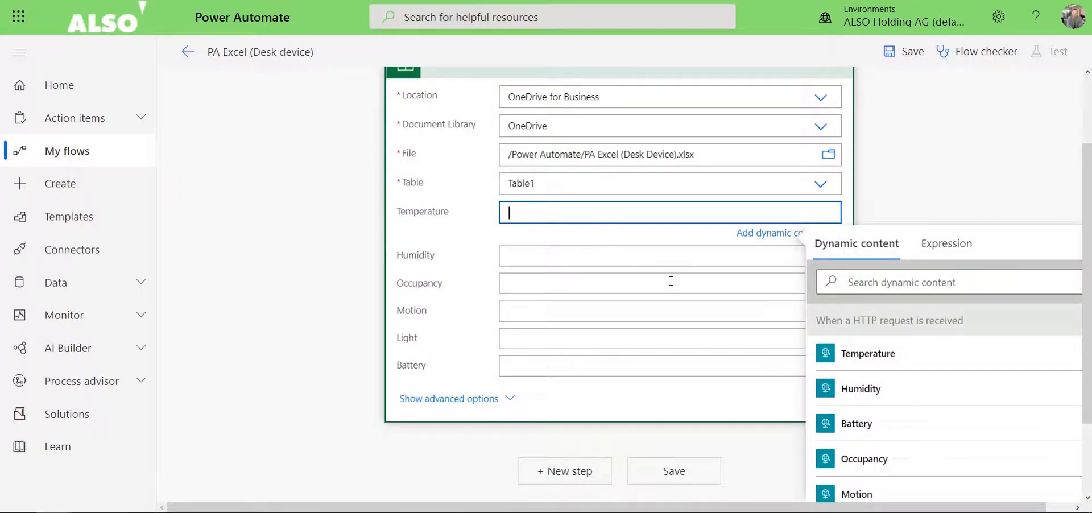
click(834, 354)
click(558, 264)
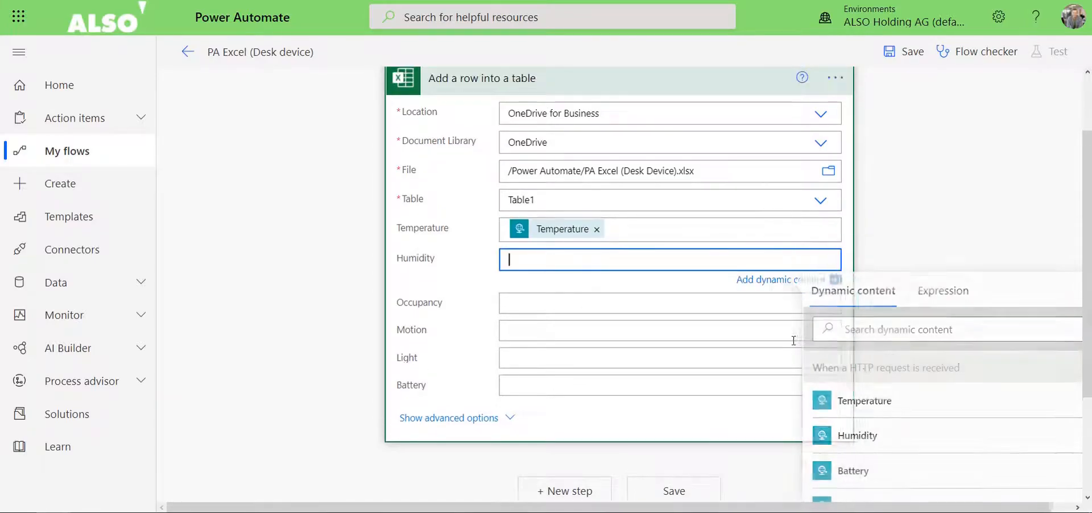
click(830, 434)
Map the Occupancy and Motion columns of the Excel row to the HTTP request's matching dynamic values.
scroll(545, 170, down, 2)
click(545, 171)
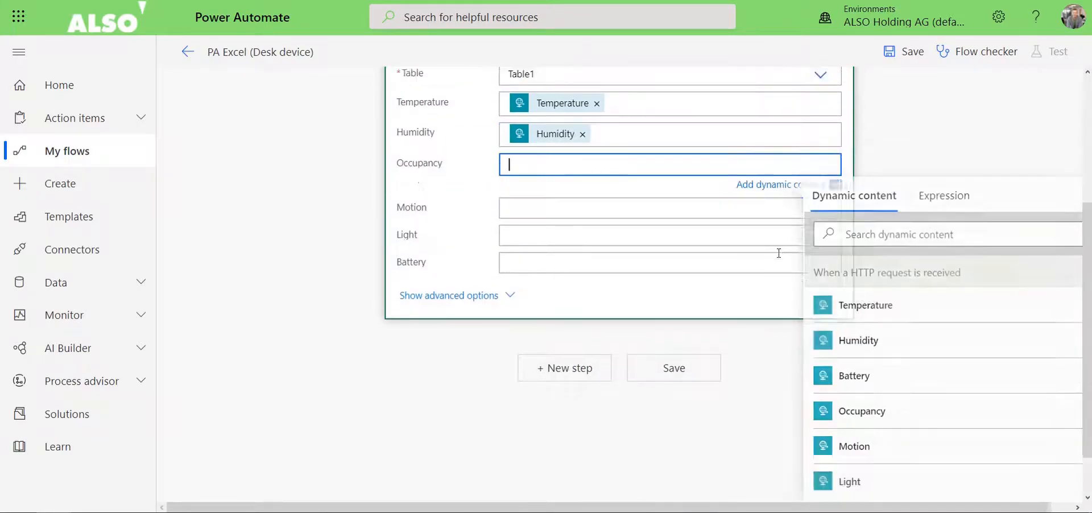
click(890, 408)
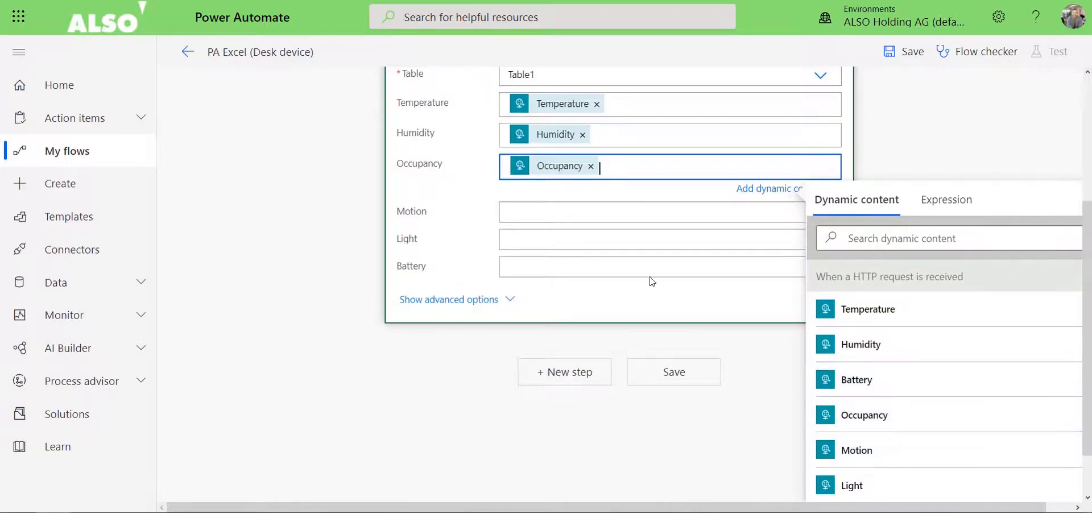
click(608, 207)
click(861, 389)
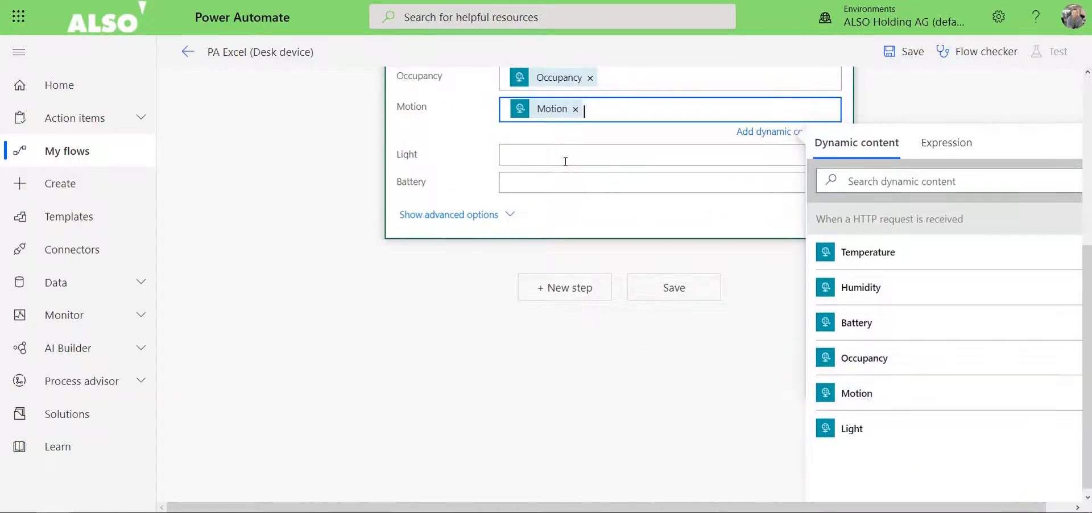
Map the Light and Battery columns to their matching dynamic values, keeping only Motion in the Motion field, and save the flow.
click(844, 424)
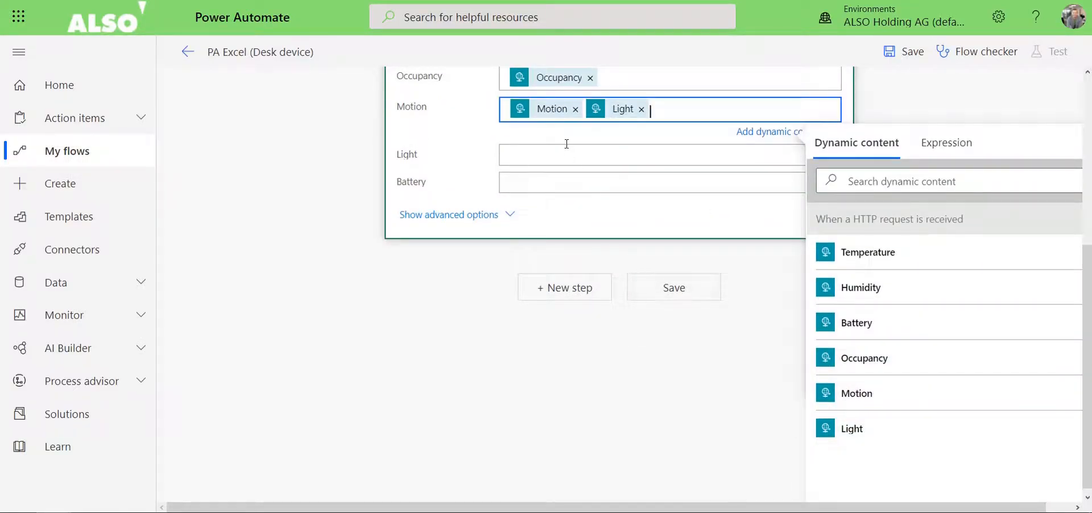
click(641, 109)
click(659, 154)
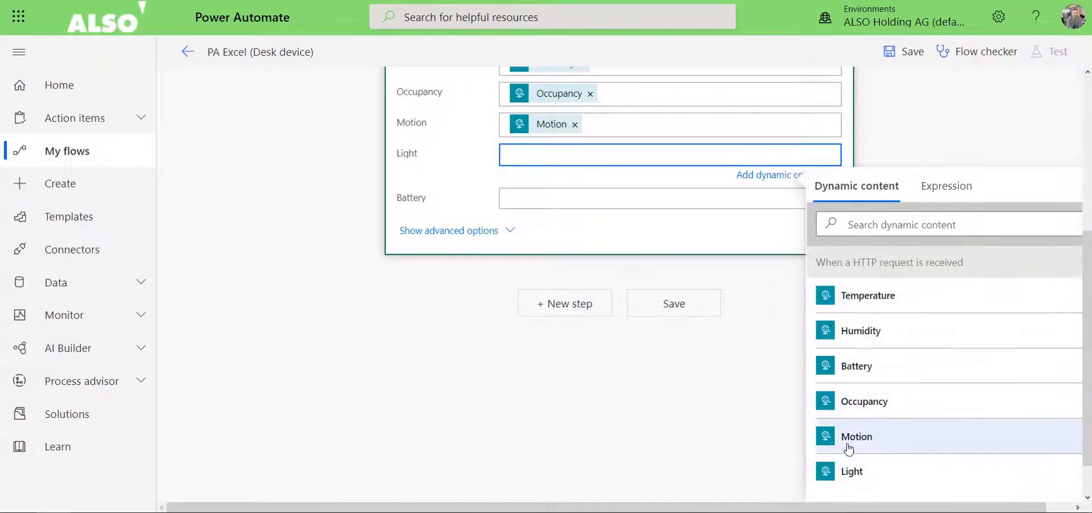
click(852, 471)
click(599, 201)
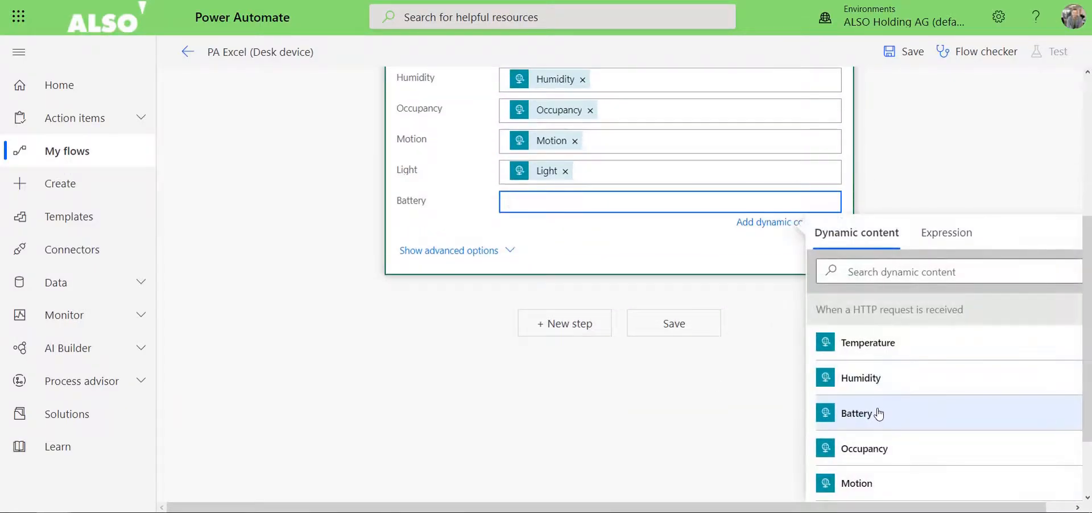
click(882, 417)
click(655, 341)
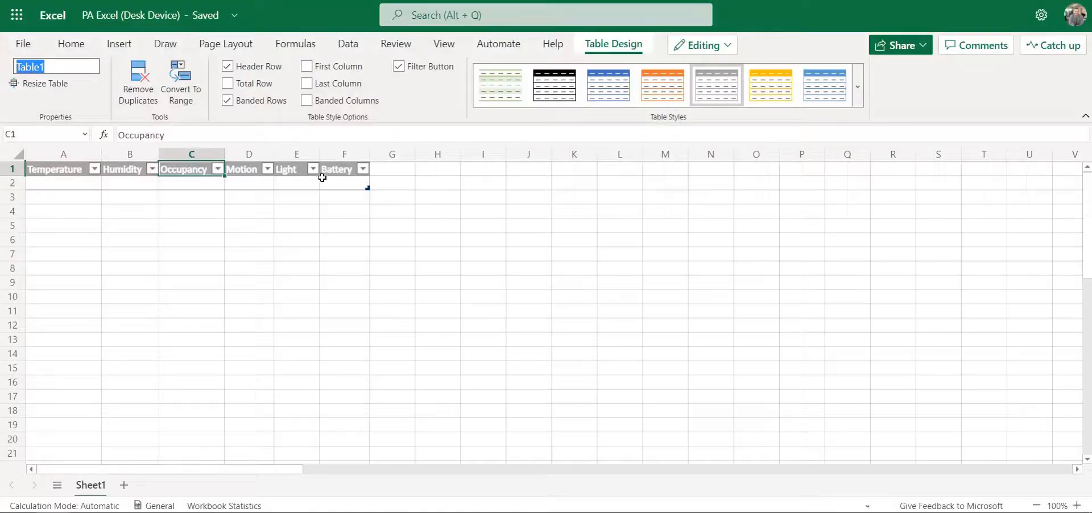
Add a Date/time column header in cell G1, directly after the Battery column of the Excel table.
click(385, 168)
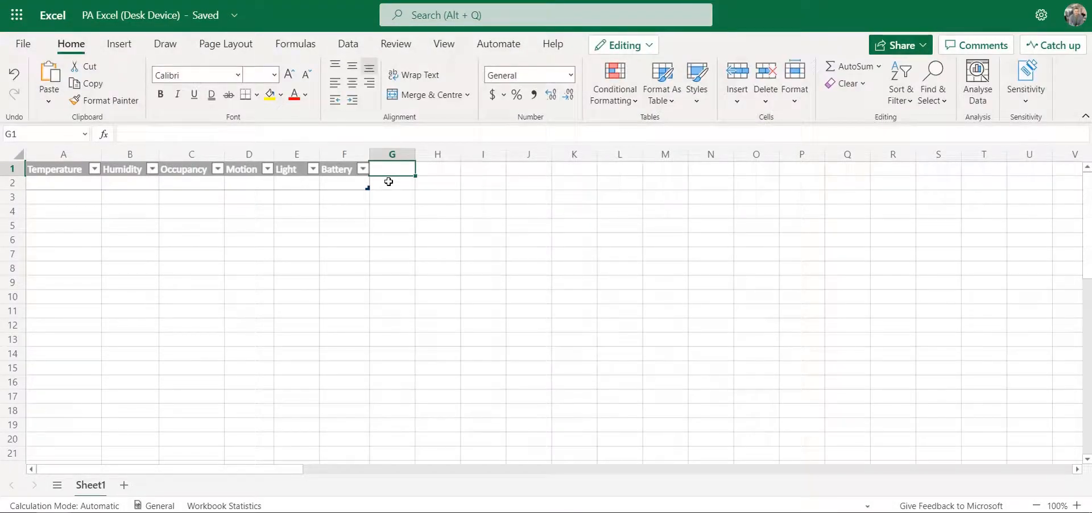
text(Date/time)
key(Return)
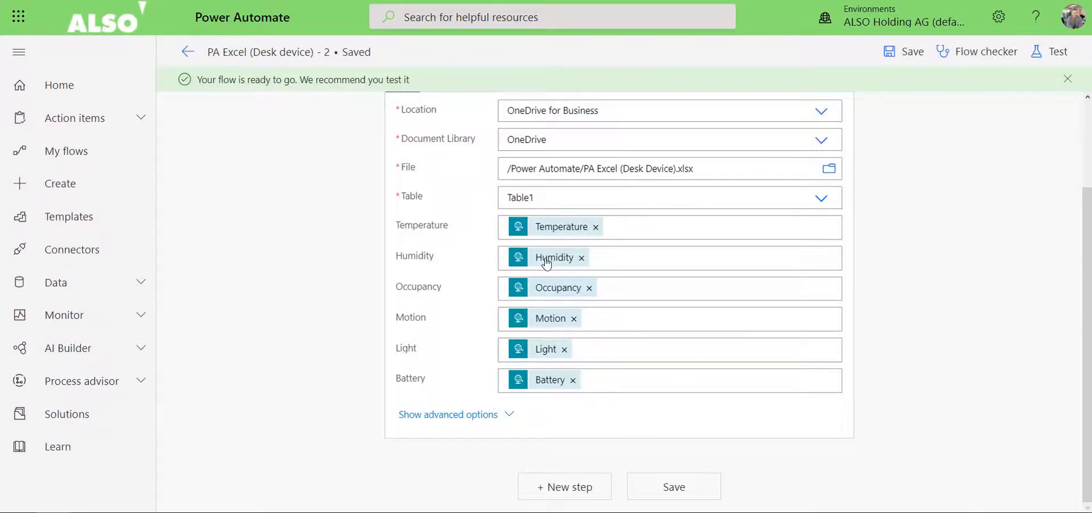
Copy the HTTP request trigger's POST URL and paste it into the webhook's URL field in the IoT platform's Create Rule dialog.
scroll(541, 262, up, 2)
click(636, 132)
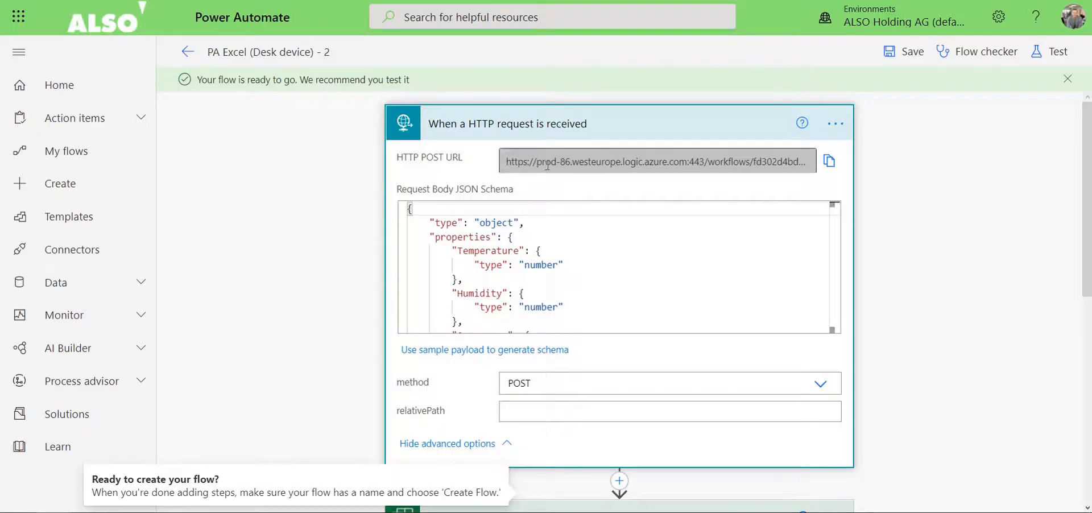
click(829, 161)
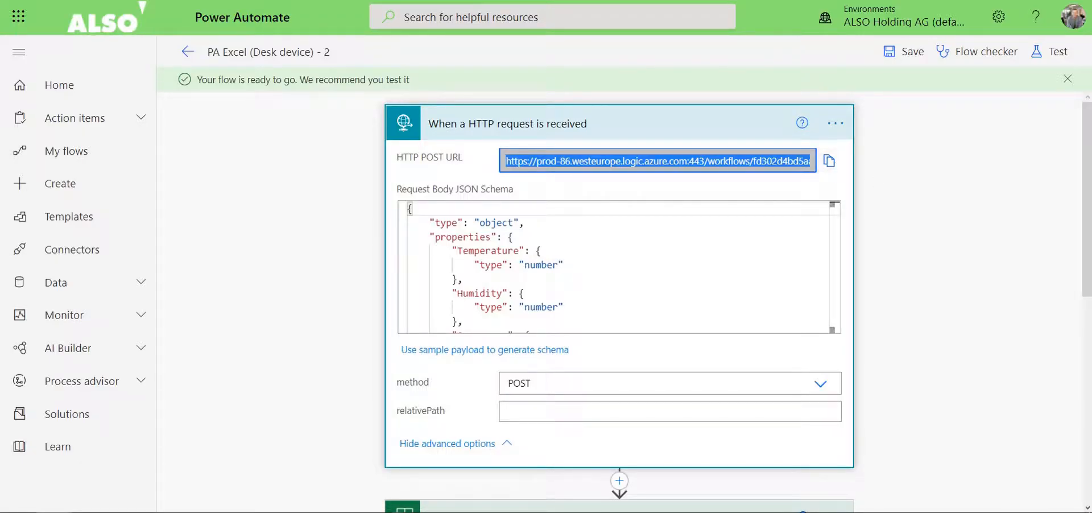
key(ctrl+Tab)
scroll(518, 261, up, 3)
click(534, 268)
key(ctrl+v)
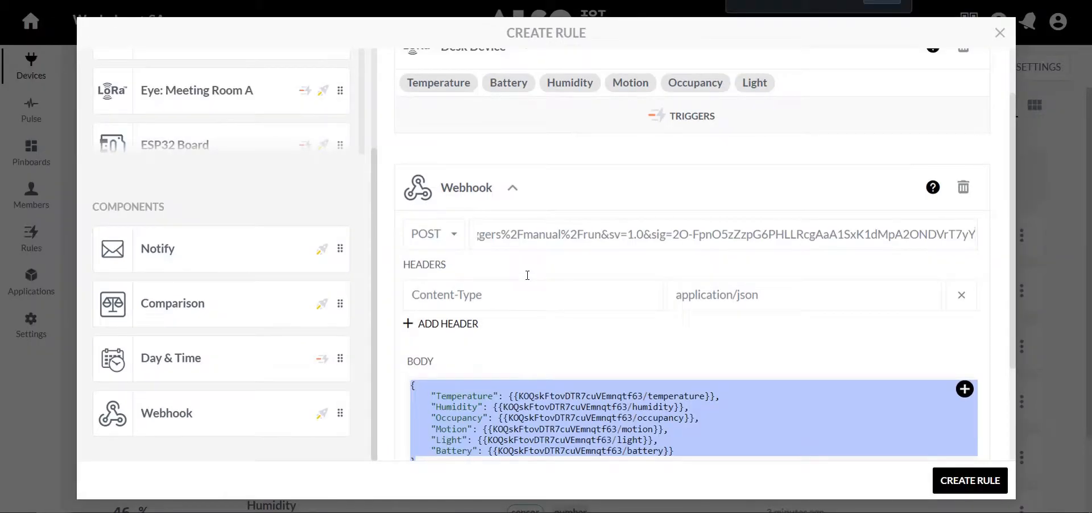
Reset the page zoom, review the webhook's POST request, header and body, and create the rule.
click(881, 2)
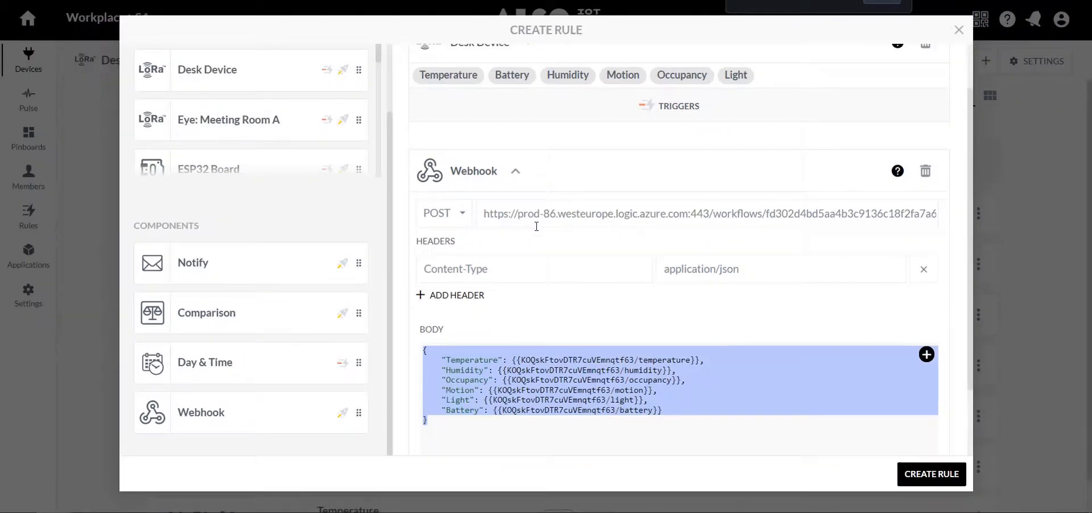
scroll(514, 250, down, 2)
scroll(514, 250, up, 3)
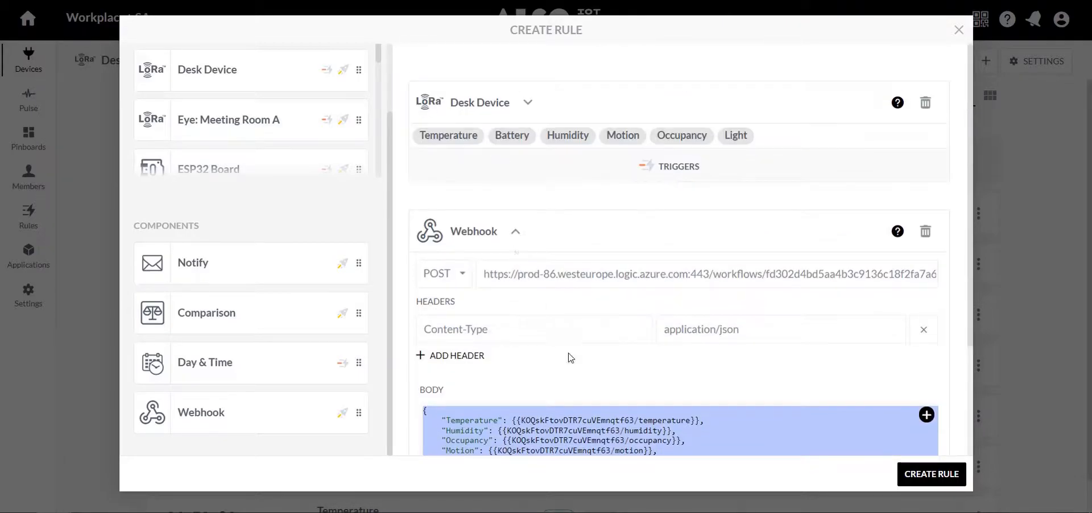
scroll(751, 367, down, 3)
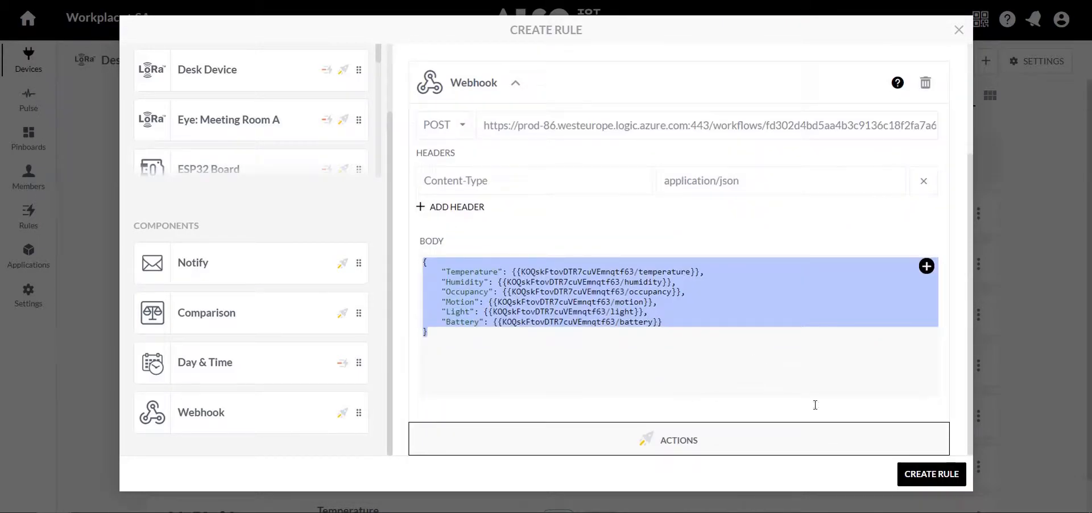
click(917, 479)
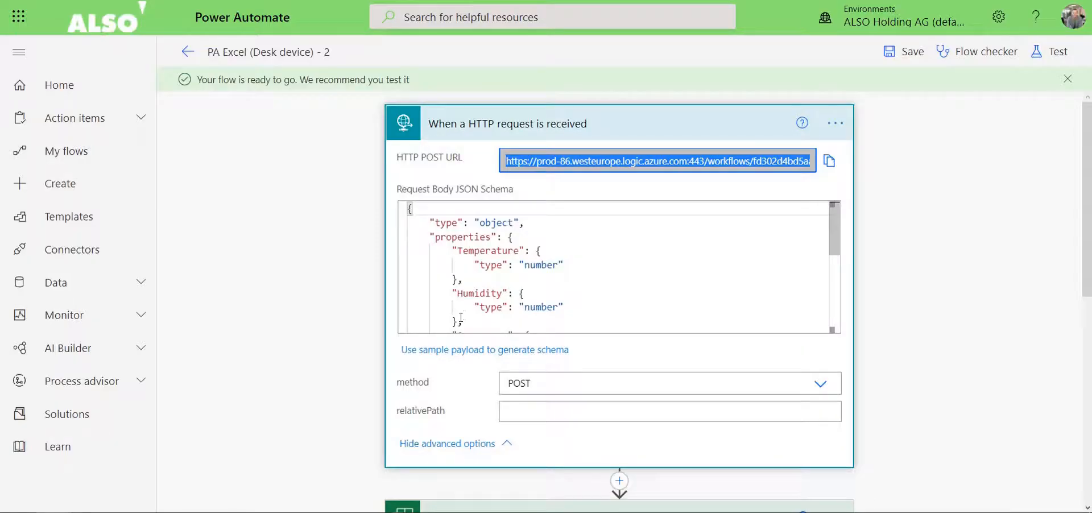
Check the fields of the Add a row into a table action against the Excel table's column headers.
scroll(569, 267, down, 3)
scroll(329, 286, down, 5)
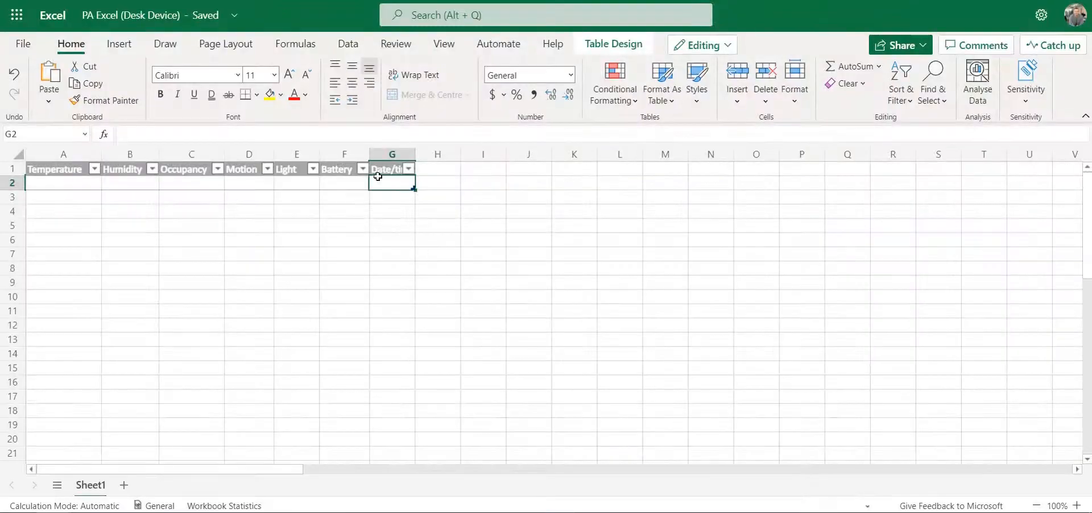
click(389, 227)
click(388, 194)
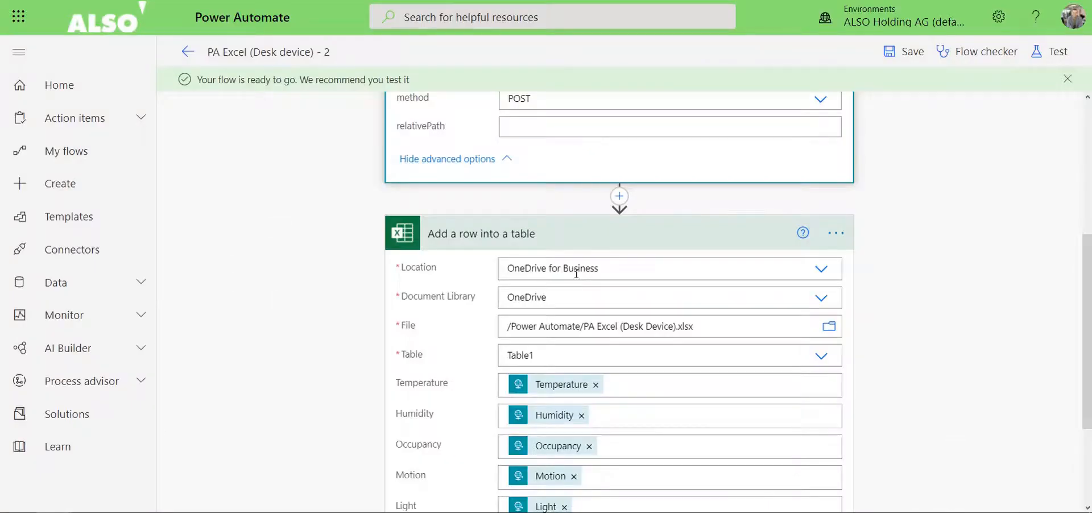
scroll(575, 273, down, 3)
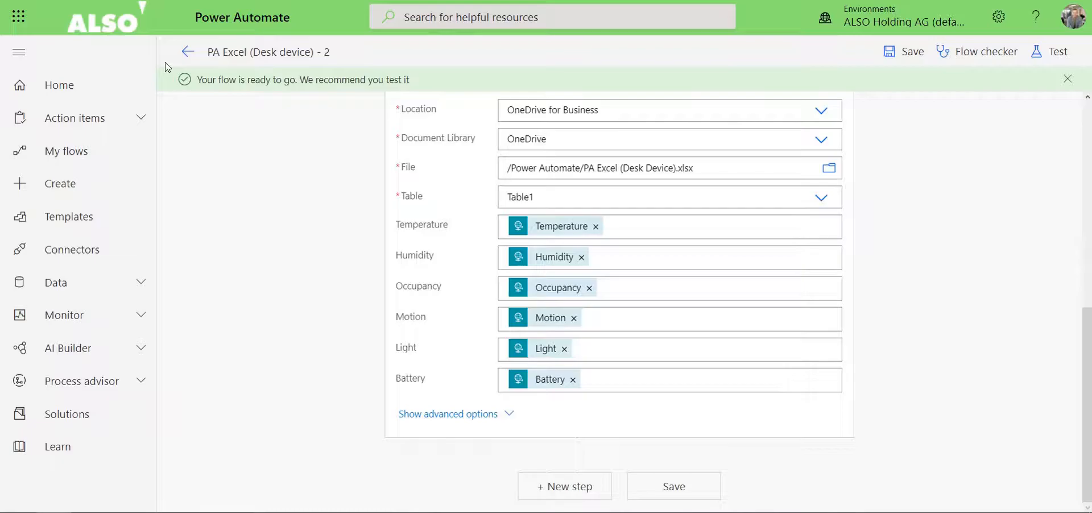
Save the flow again and reopen it for editing to reload the fields of the Add a row into a table action.
key(F5)
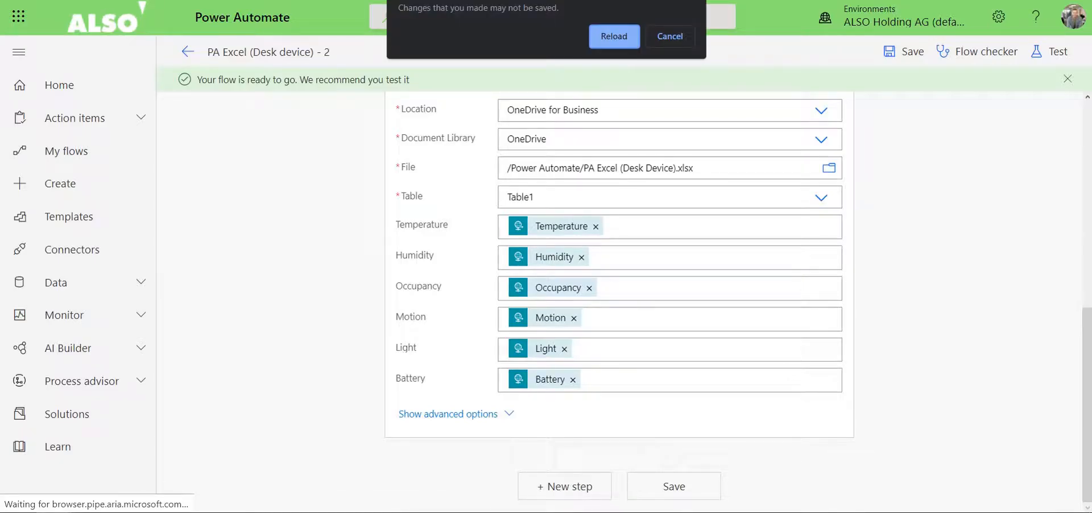
click(670, 36)
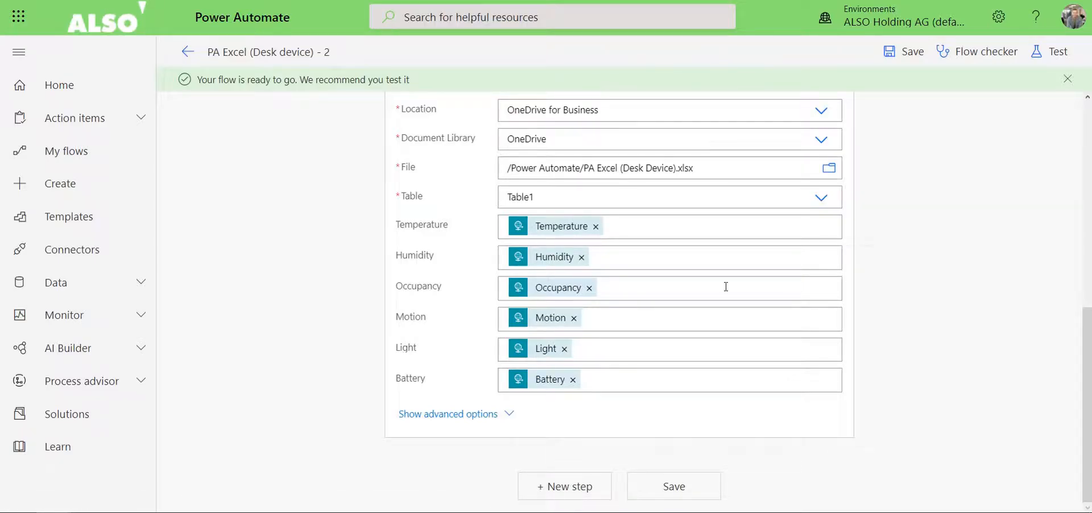
click(676, 486)
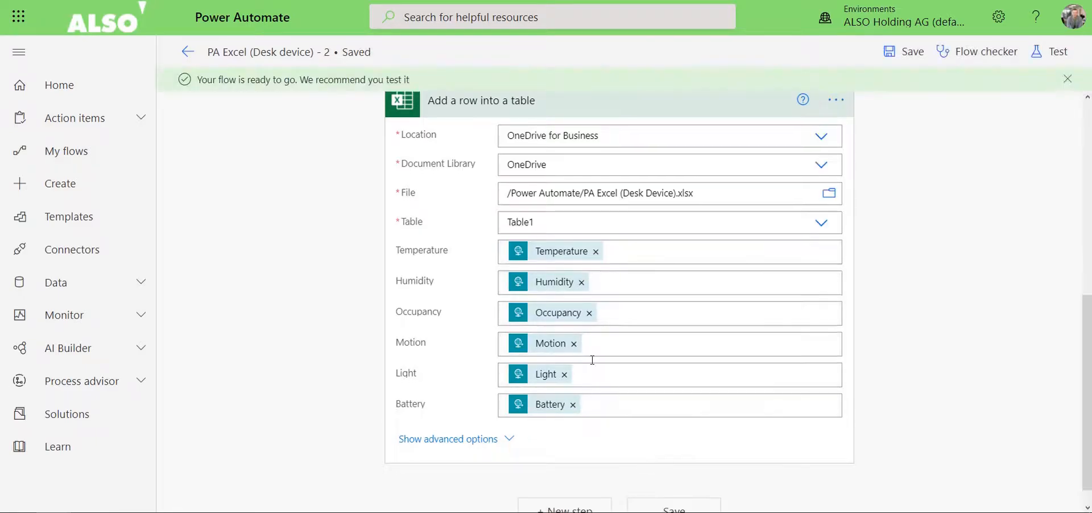
scroll(549, 317, up, 7)
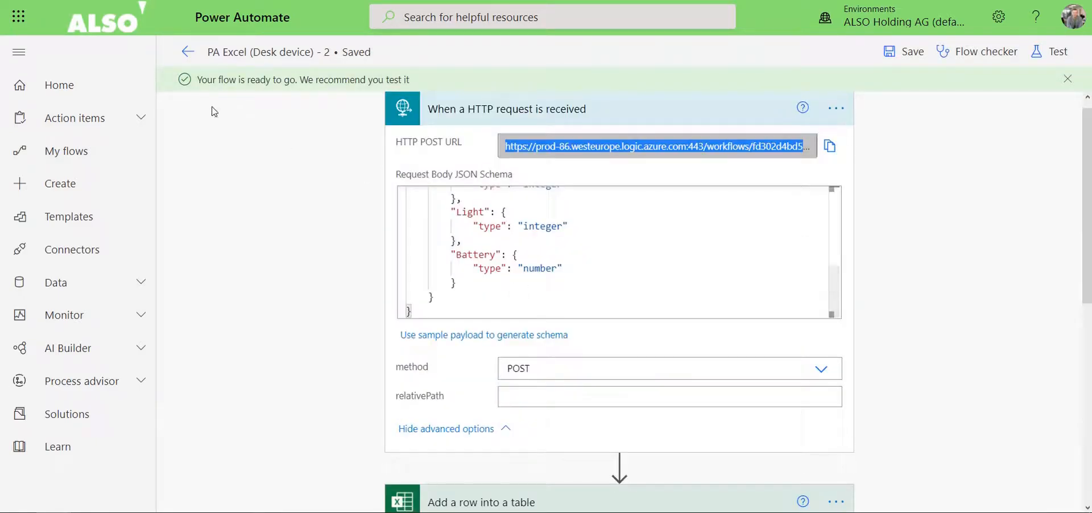
click(188, 53)
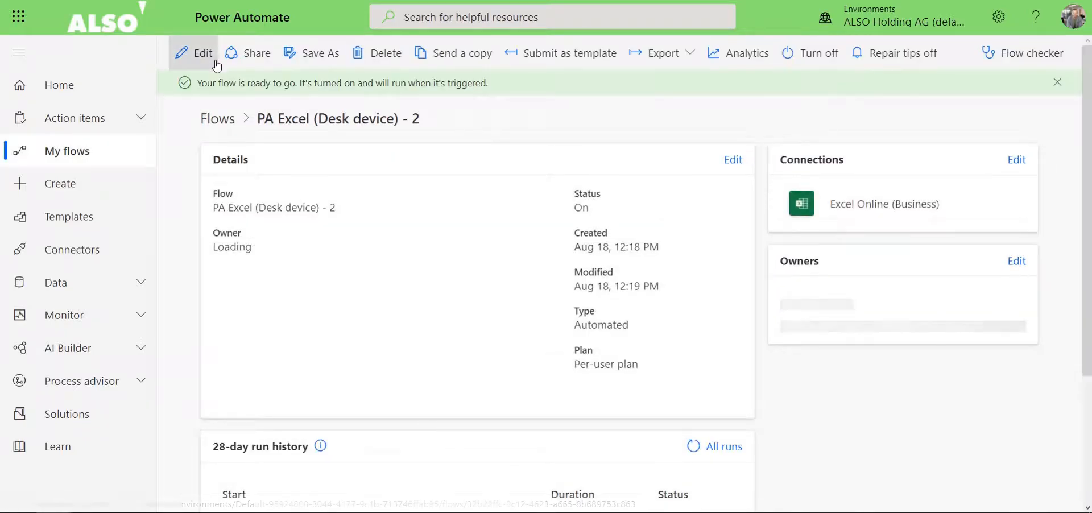
click(183, 49)
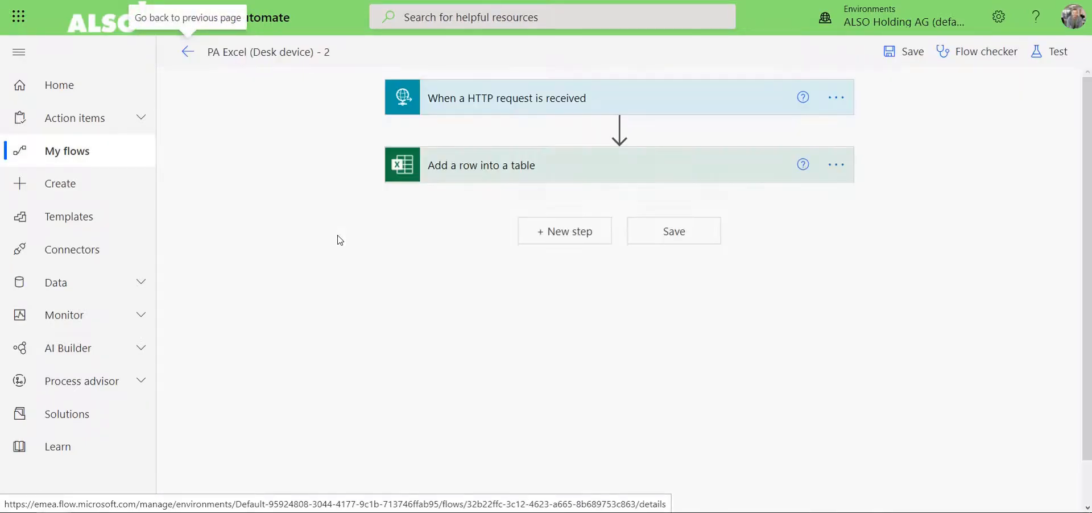
click(500, 170)
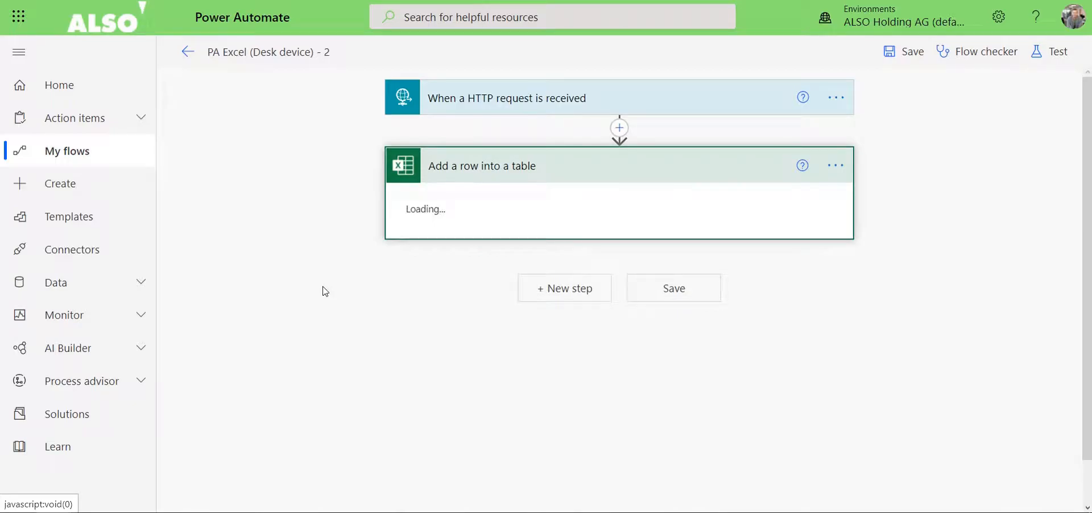
scroll(500, 329, down, 4)
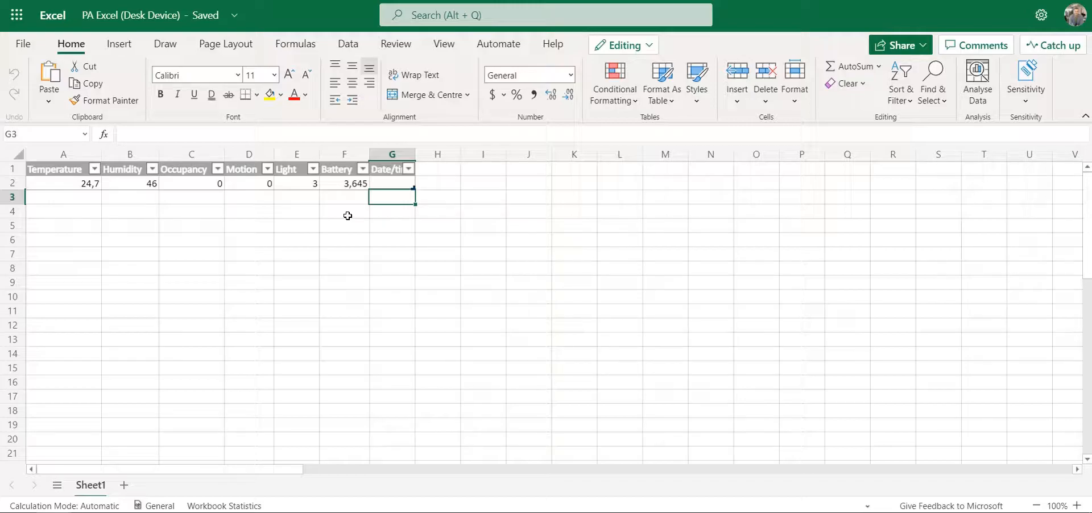
Switch to the Desk Device's assets on the IoT platform to compare its sensor readings with the Excel row.
key(ctrl+Tab)
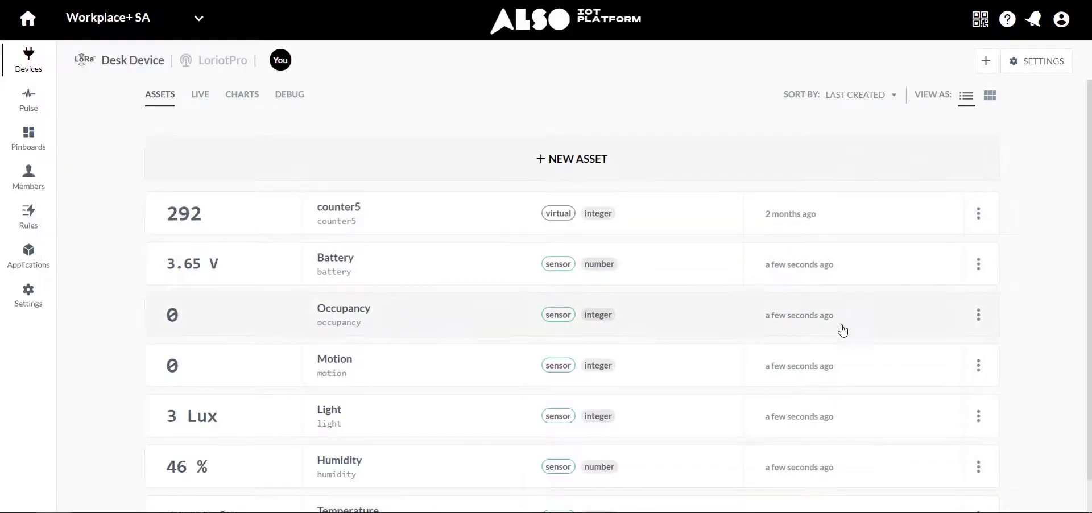
Switch back to the Power Automate flow, fill the Date/time field with the utcNow() expression and save the flow.
key(ctrl+Tab)
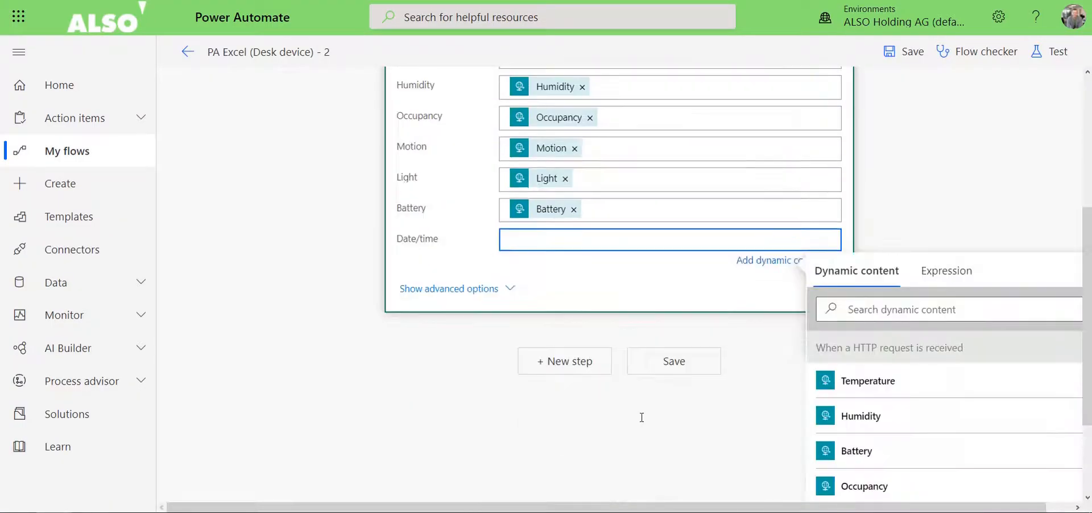
click(969, 274)
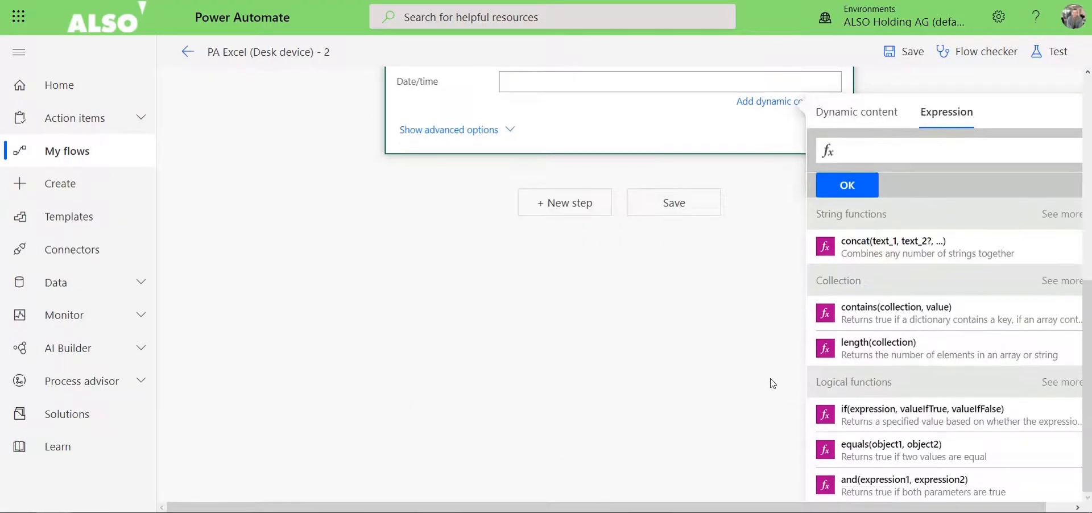
scroll(853, 370, down, 2)
scroll(866, 408, down, 3)
scroll(867, 408, up, 3)
scroll(864, 421, down, 5)
scroll(864, 421, down, 4)
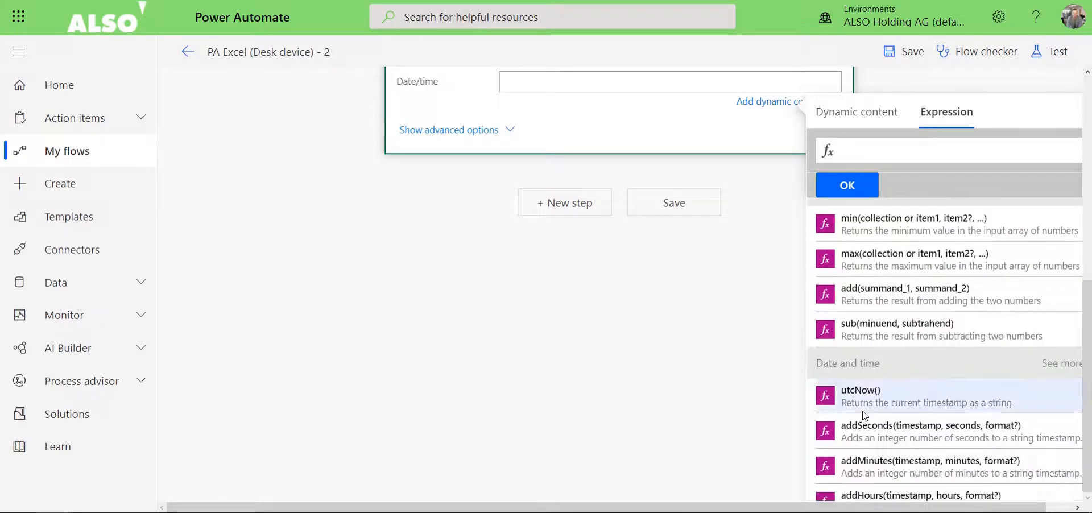
click(864, 398)
click(850, 185)
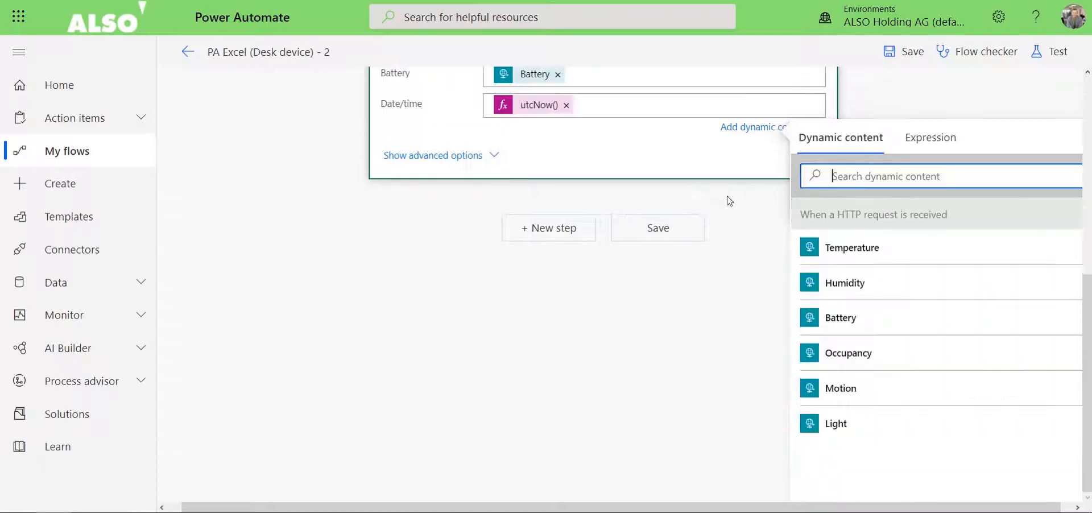
click(661, 232)
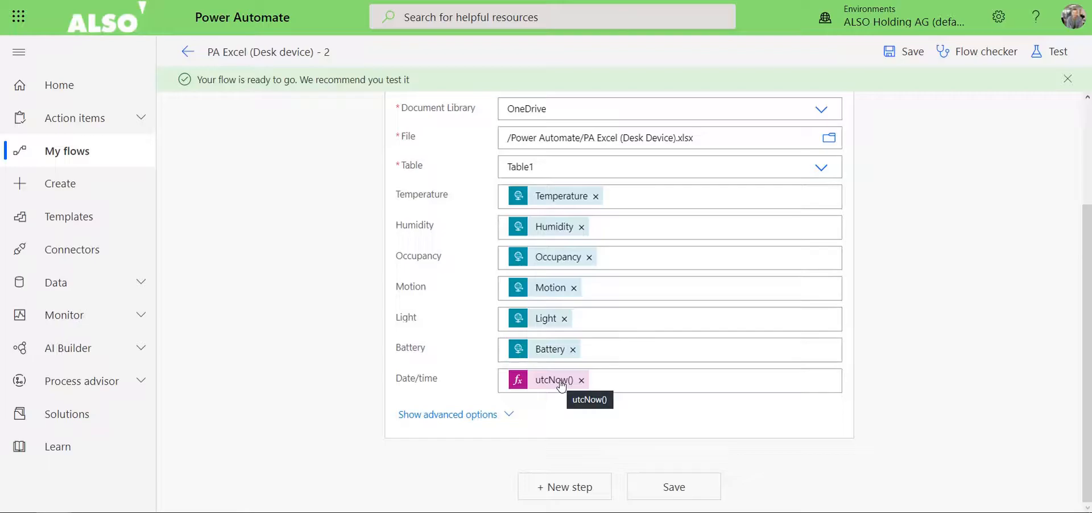
Replace the Date/time expression with addHours(utcNow(),2), then save the flow and leave its editor.
click(581, 381)
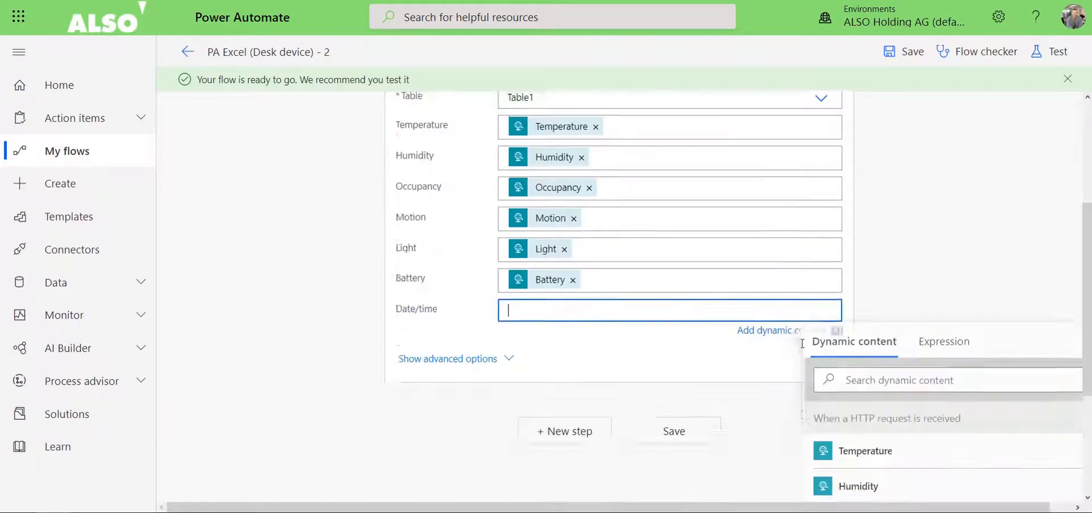
click(946, 198)
scroll(867, 313, down, 2)
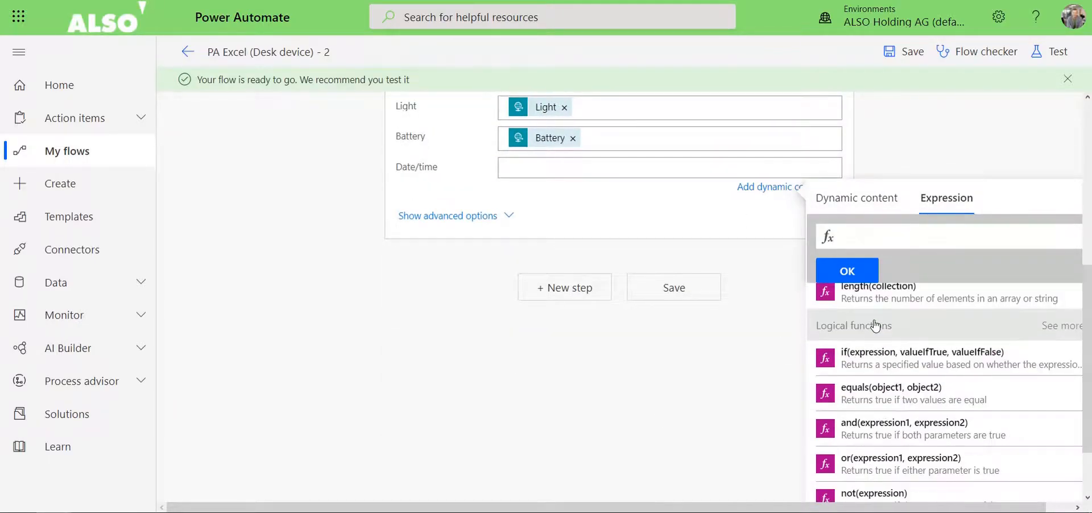
scroll(597, 390, down, 1)
scroll(853, 392, down, 10)
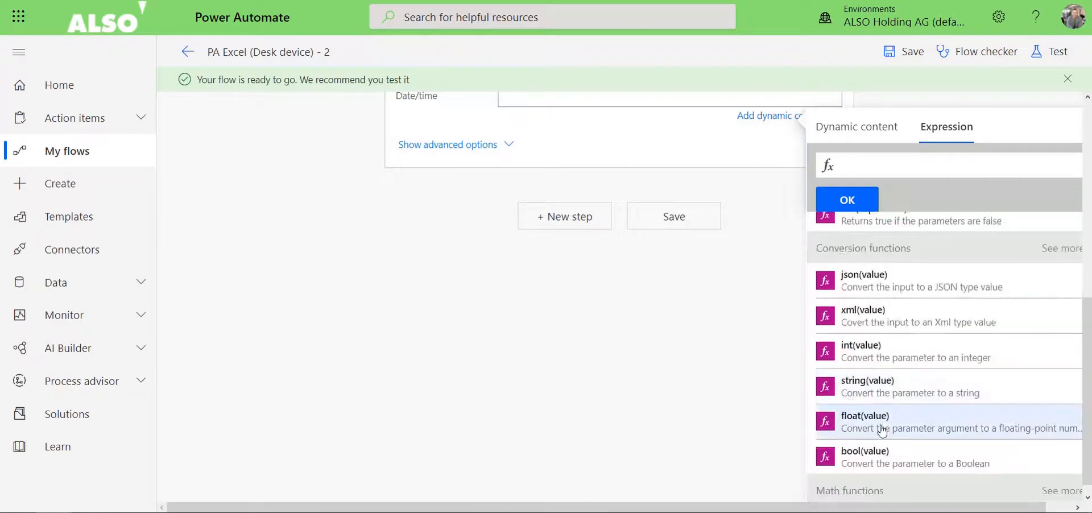
click(889, 367)
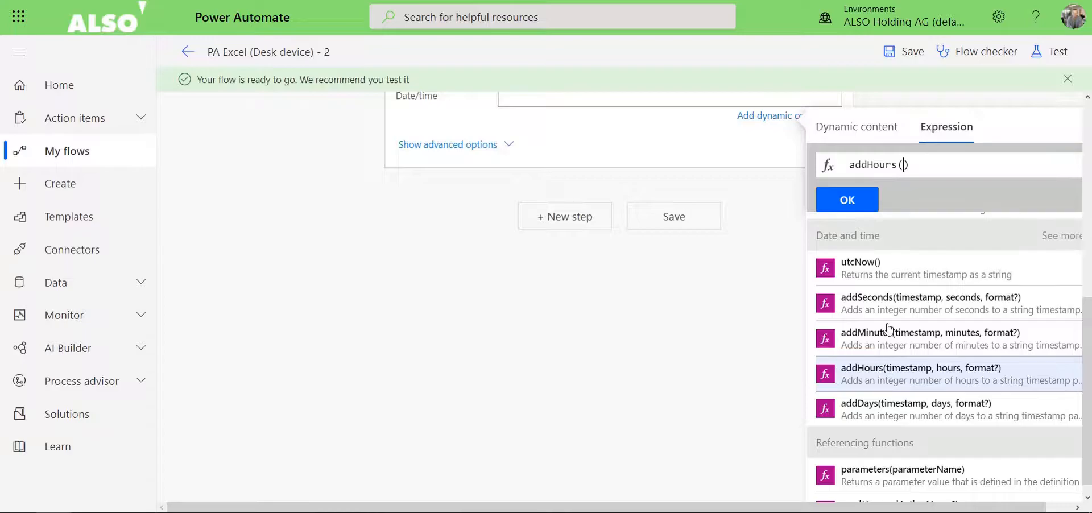
click(889, 266)
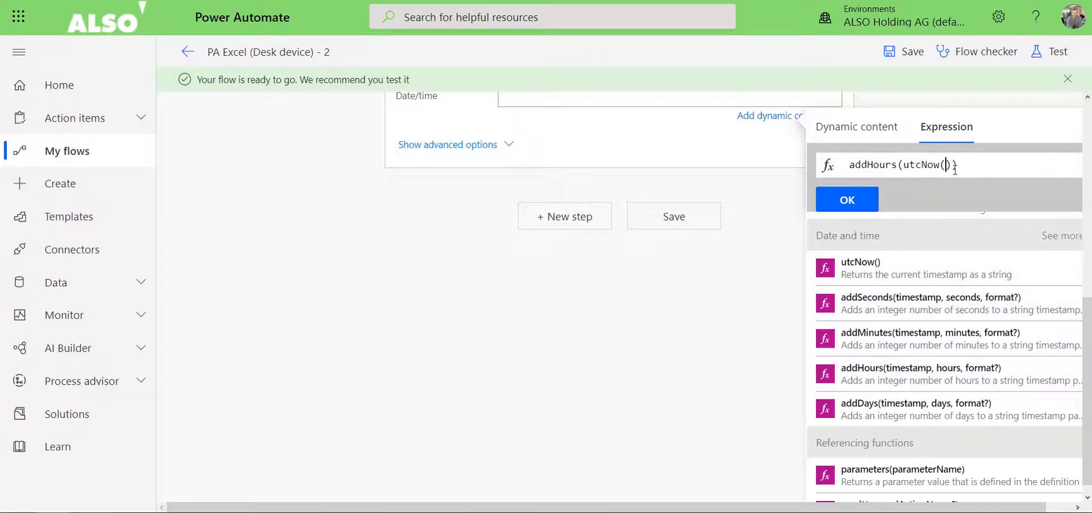
text(,2)
click(850, 197)
click(543, 106)
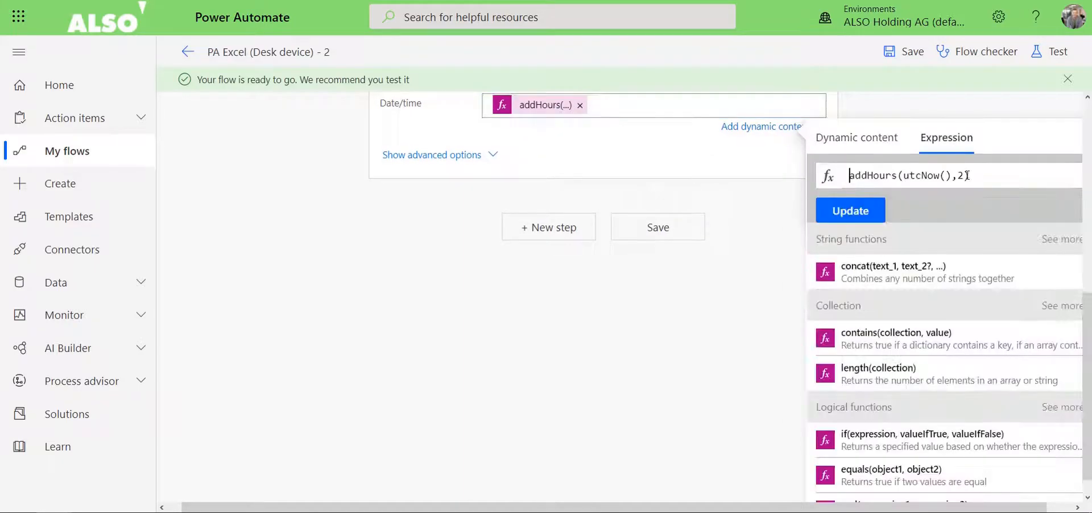
click(839, 211)
click(668, 487)
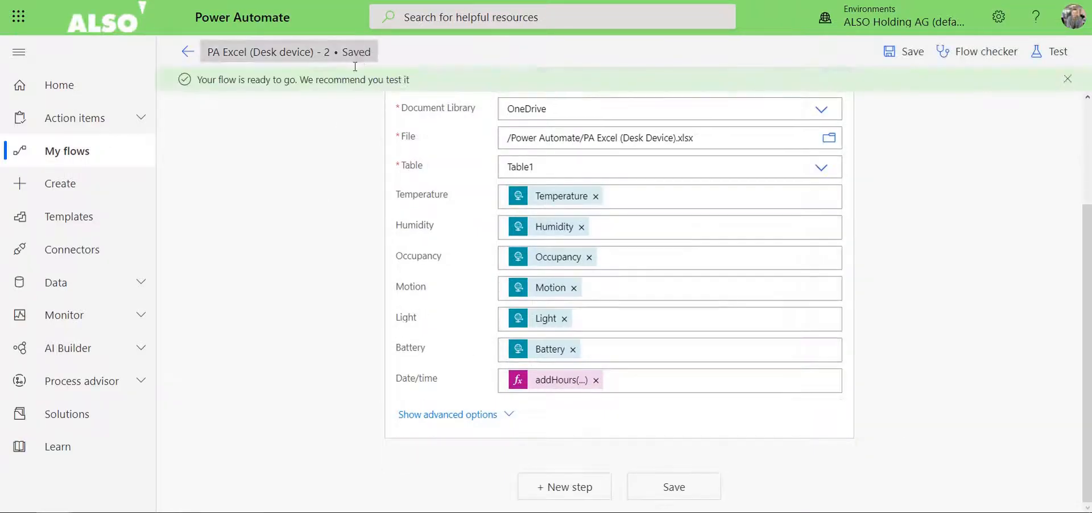
click(192, 52)
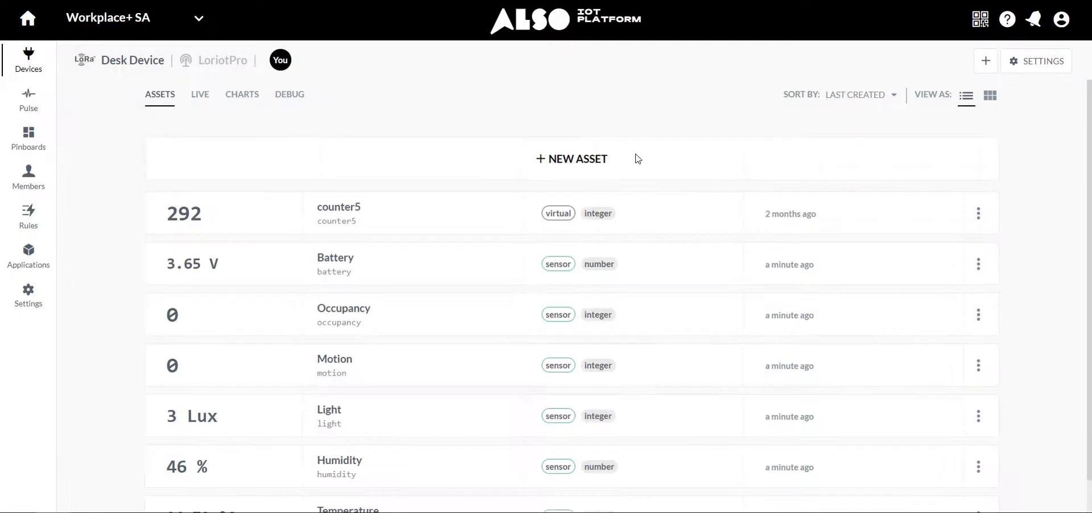
On the IoT platform, set the value in the Desk Device's Light asset state to 5 and close the asset details.
scroll(731, 335, down, 1)
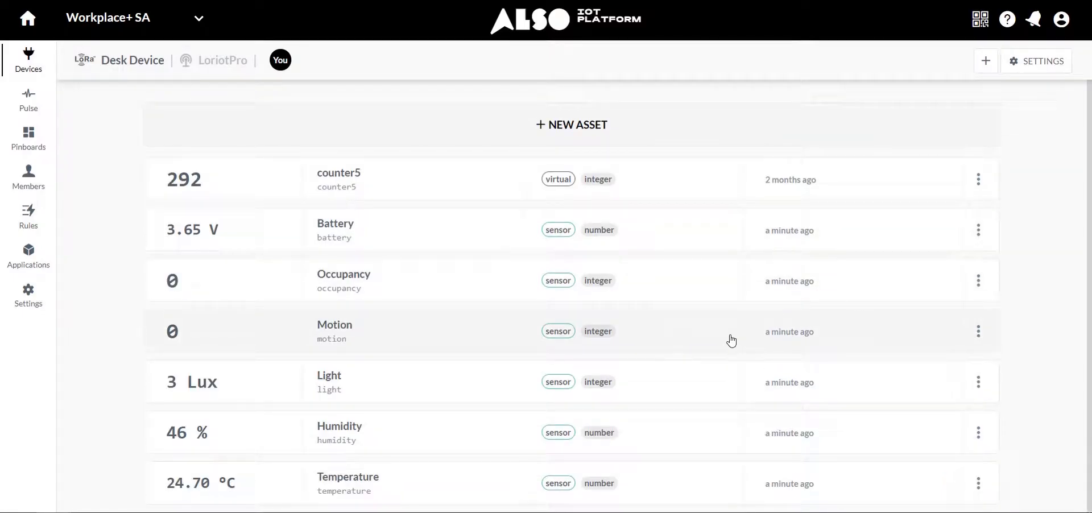
scroll(676, 235, up, 1)
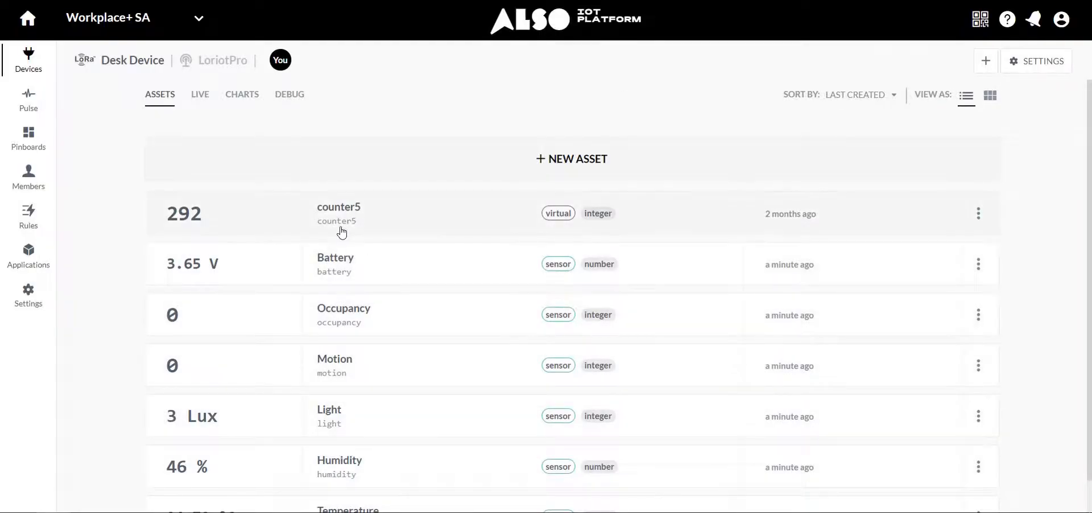
scroll(341, 232, down, 1)
click(358, 403)
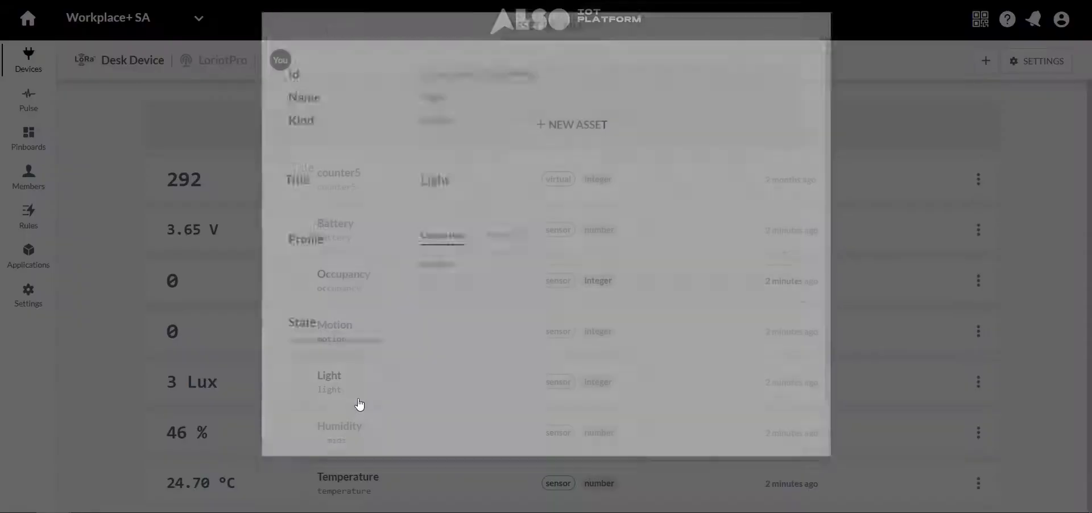
drag(474, 387, 484, 388)
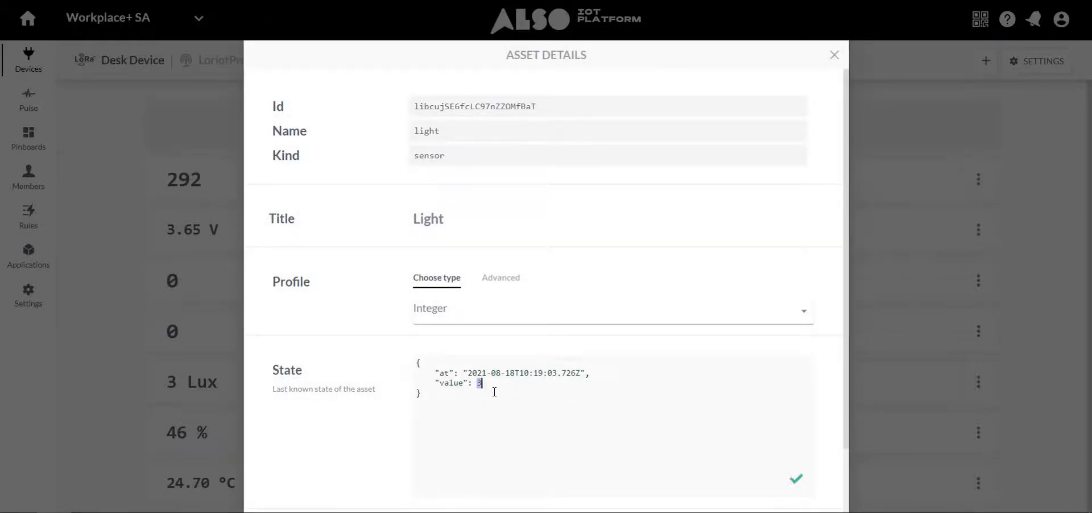
text(5)
click(797, 481)
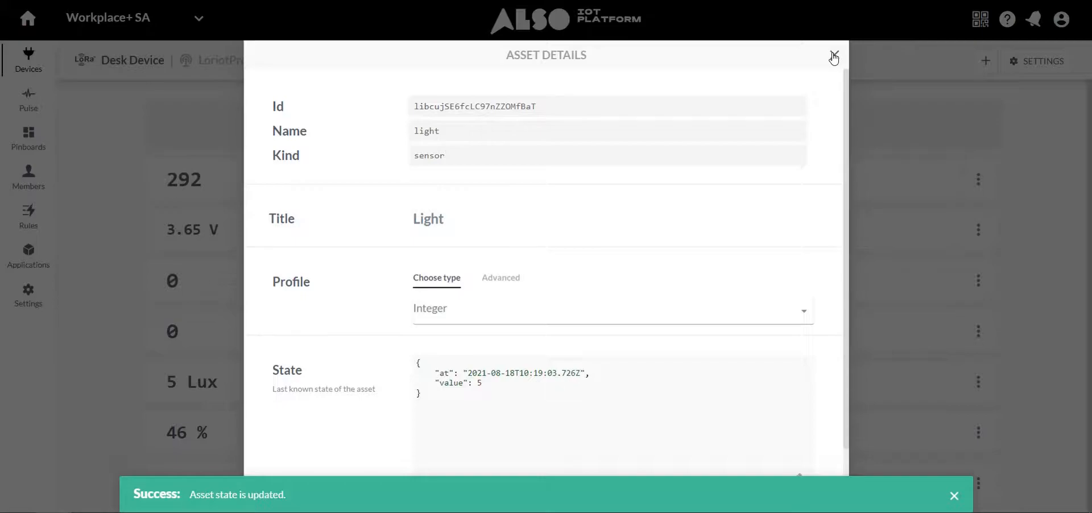
click(834, 55)
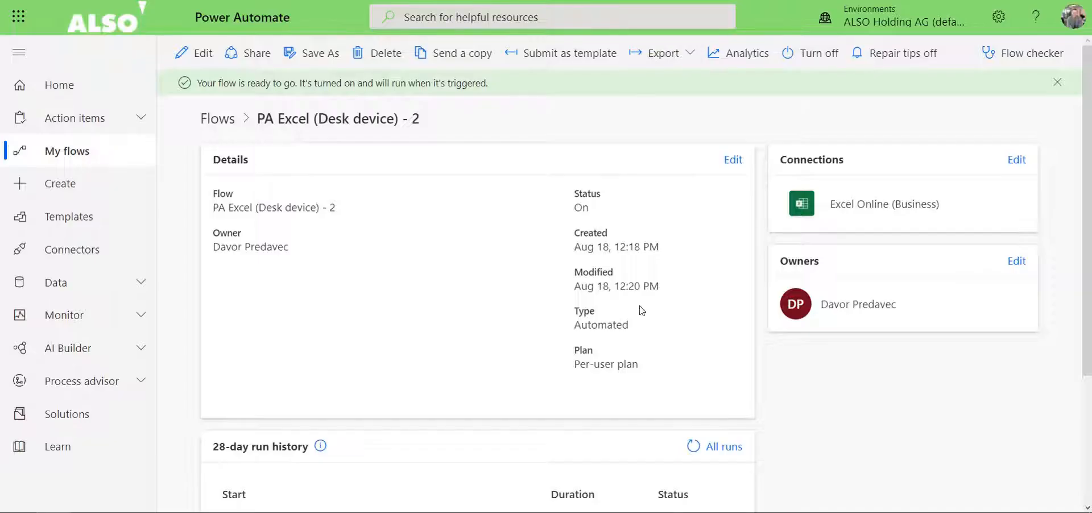
Inspect the flow's latest run in the run history and check the Date/time value of the new Excel row.
scroll(378, 341, down, 3)
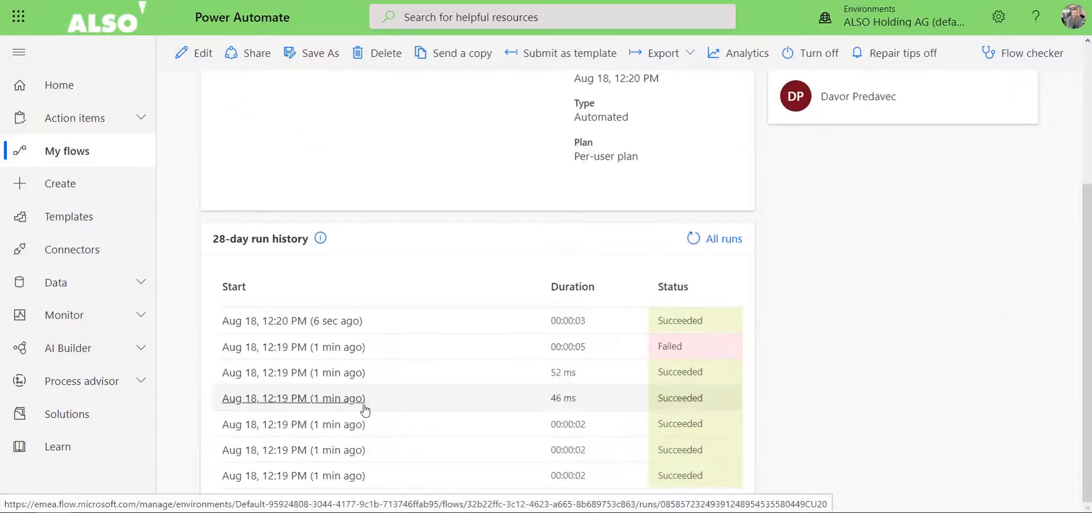
click(343, 322)
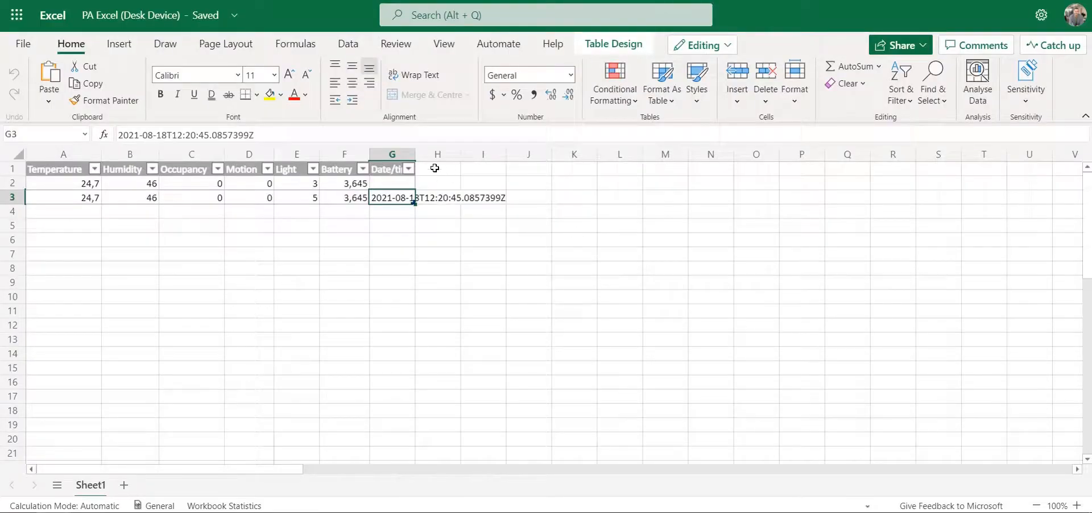
drag(416, 149, 416, 149)
double_click(415, 149)
click(512, 239)
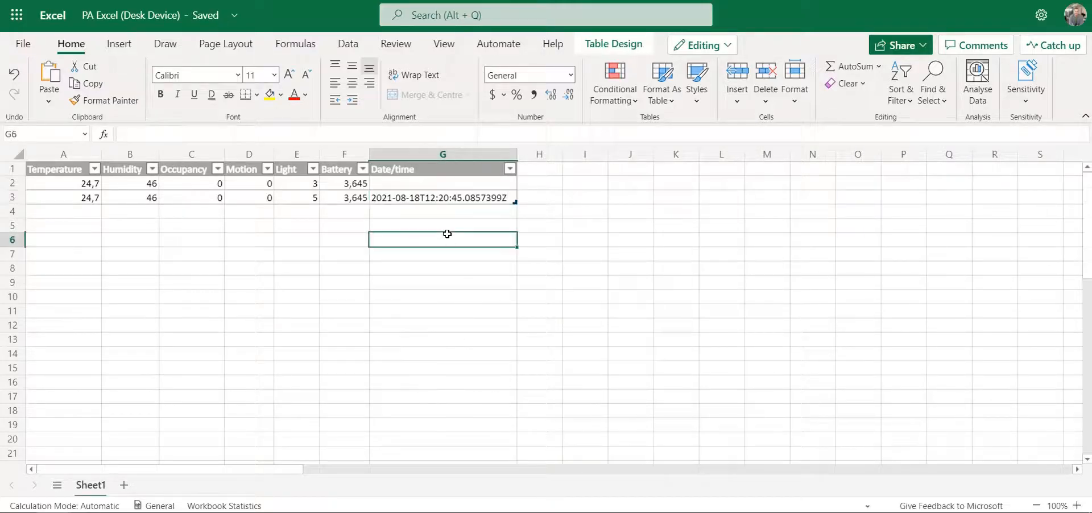
click(441, 200)
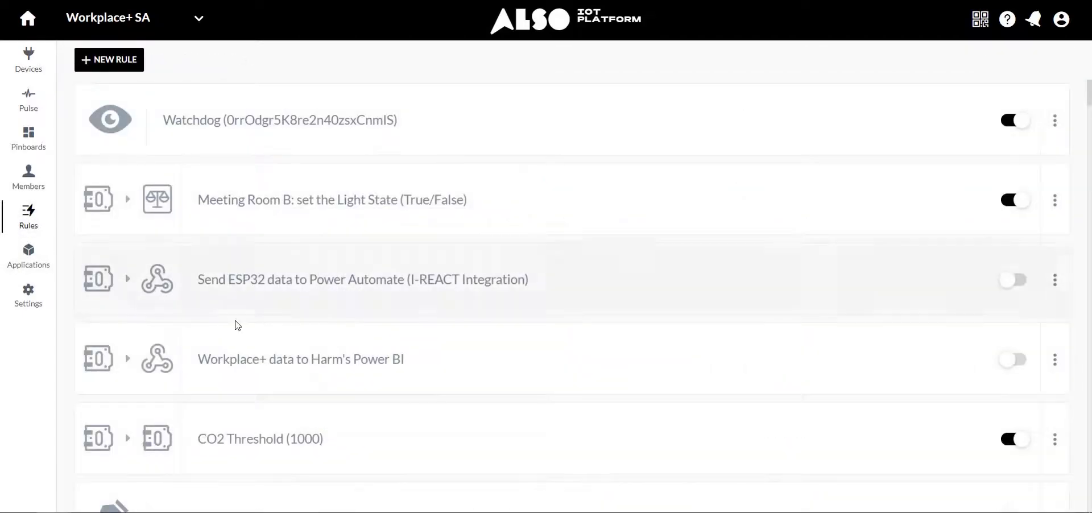
Find the webhook rule to azure.com among the Workplace+ SA rules and open it for review.
scroll(234, 322, down, 15)
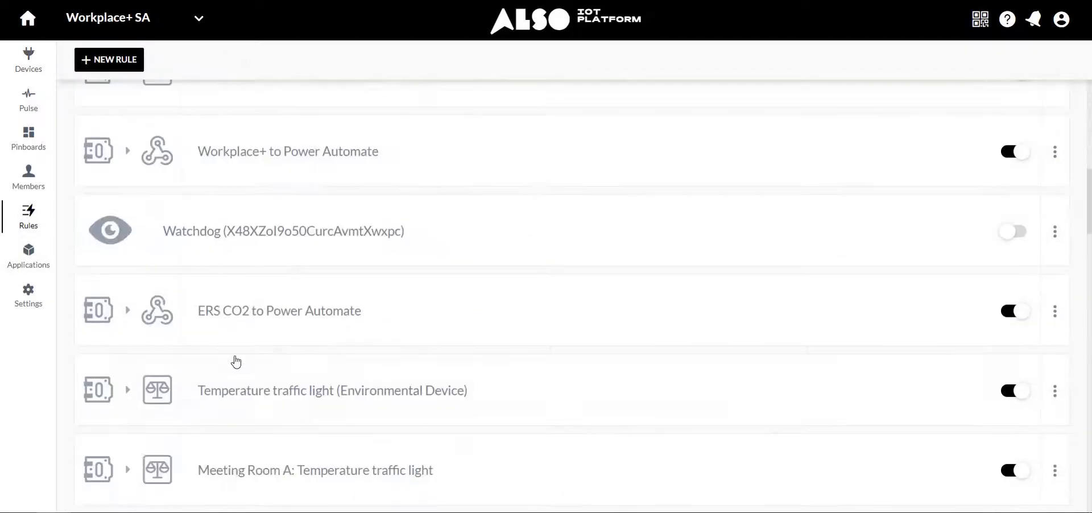
scroll(275, 421, down, 10)
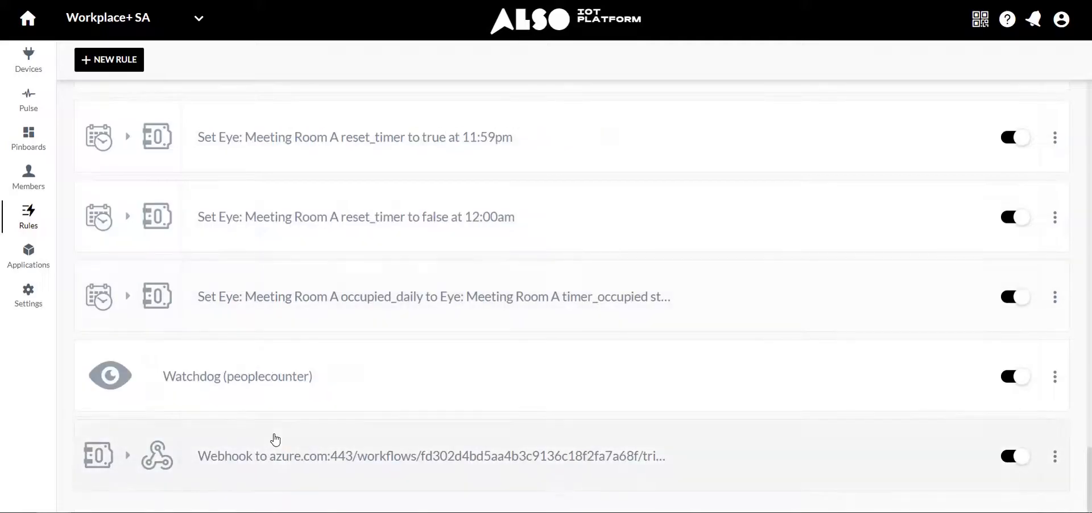
click(286, 456)
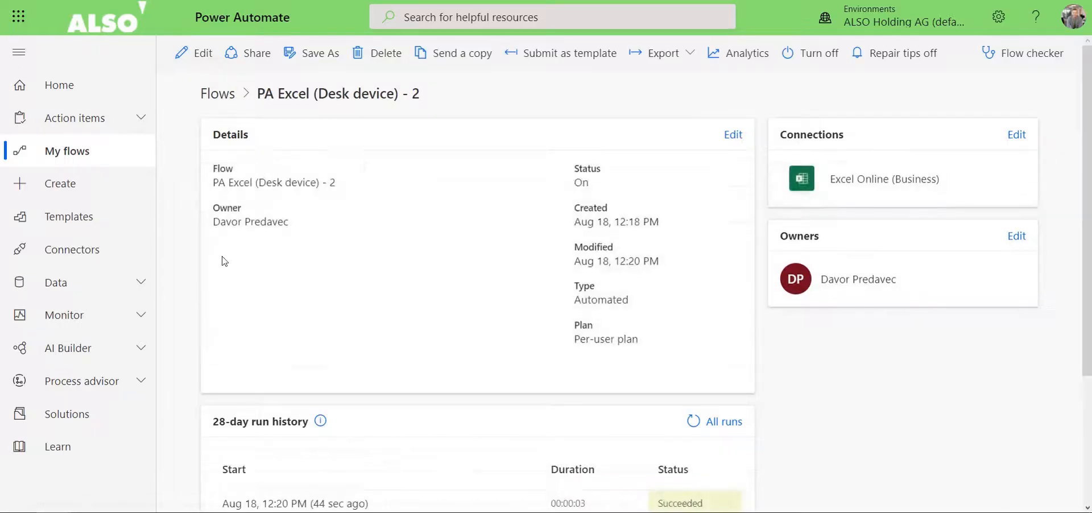
Open the flow for editing and review the HTTP trigger's JSON schema and the Add a row into a table fields.
click(182, 52)
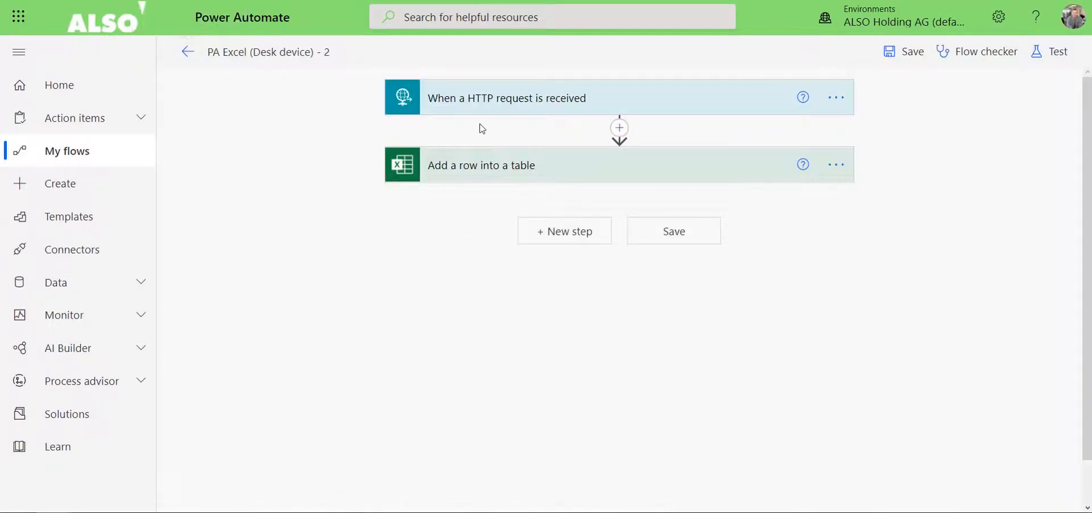
click(483, 108)
scroll(449, 270, down, 3)
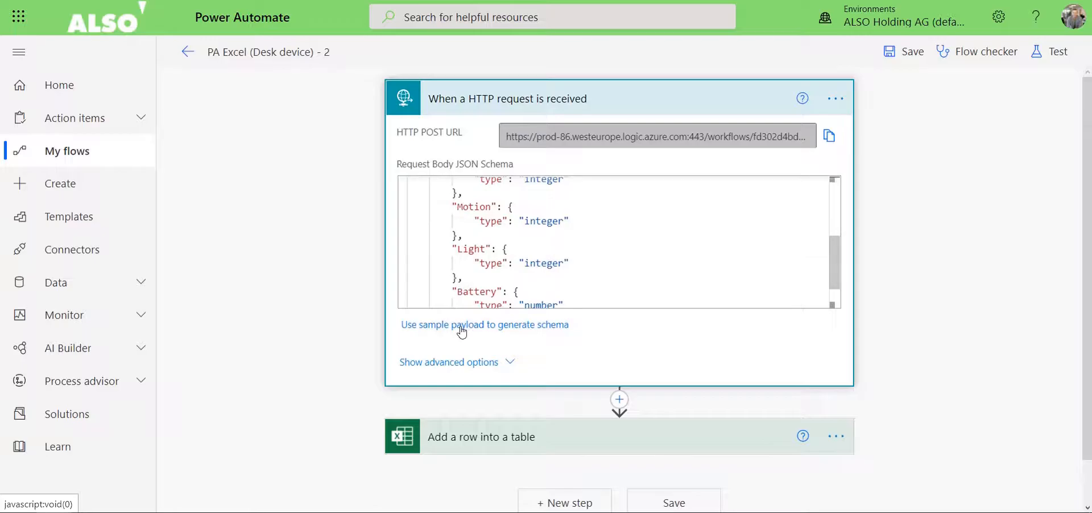
click(464, 436)
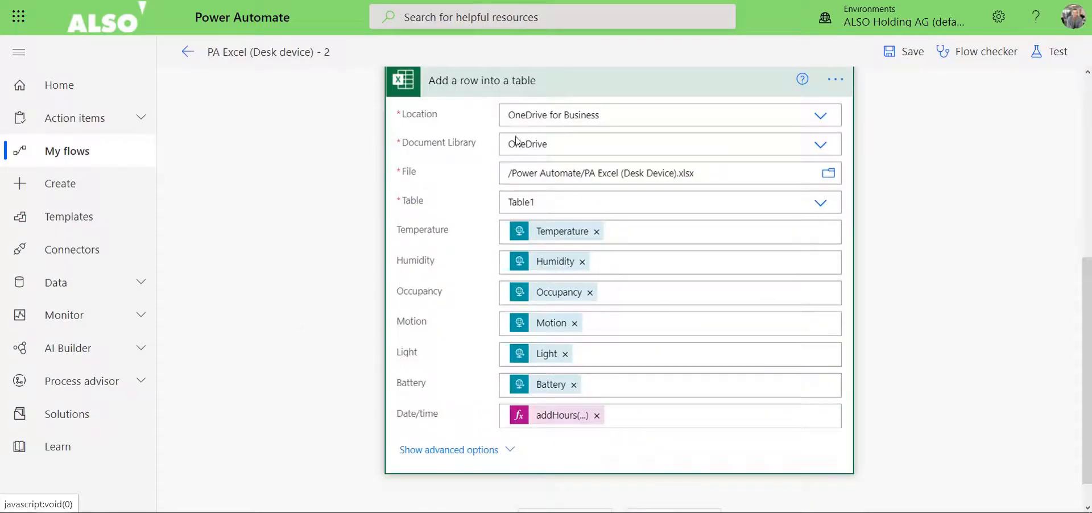